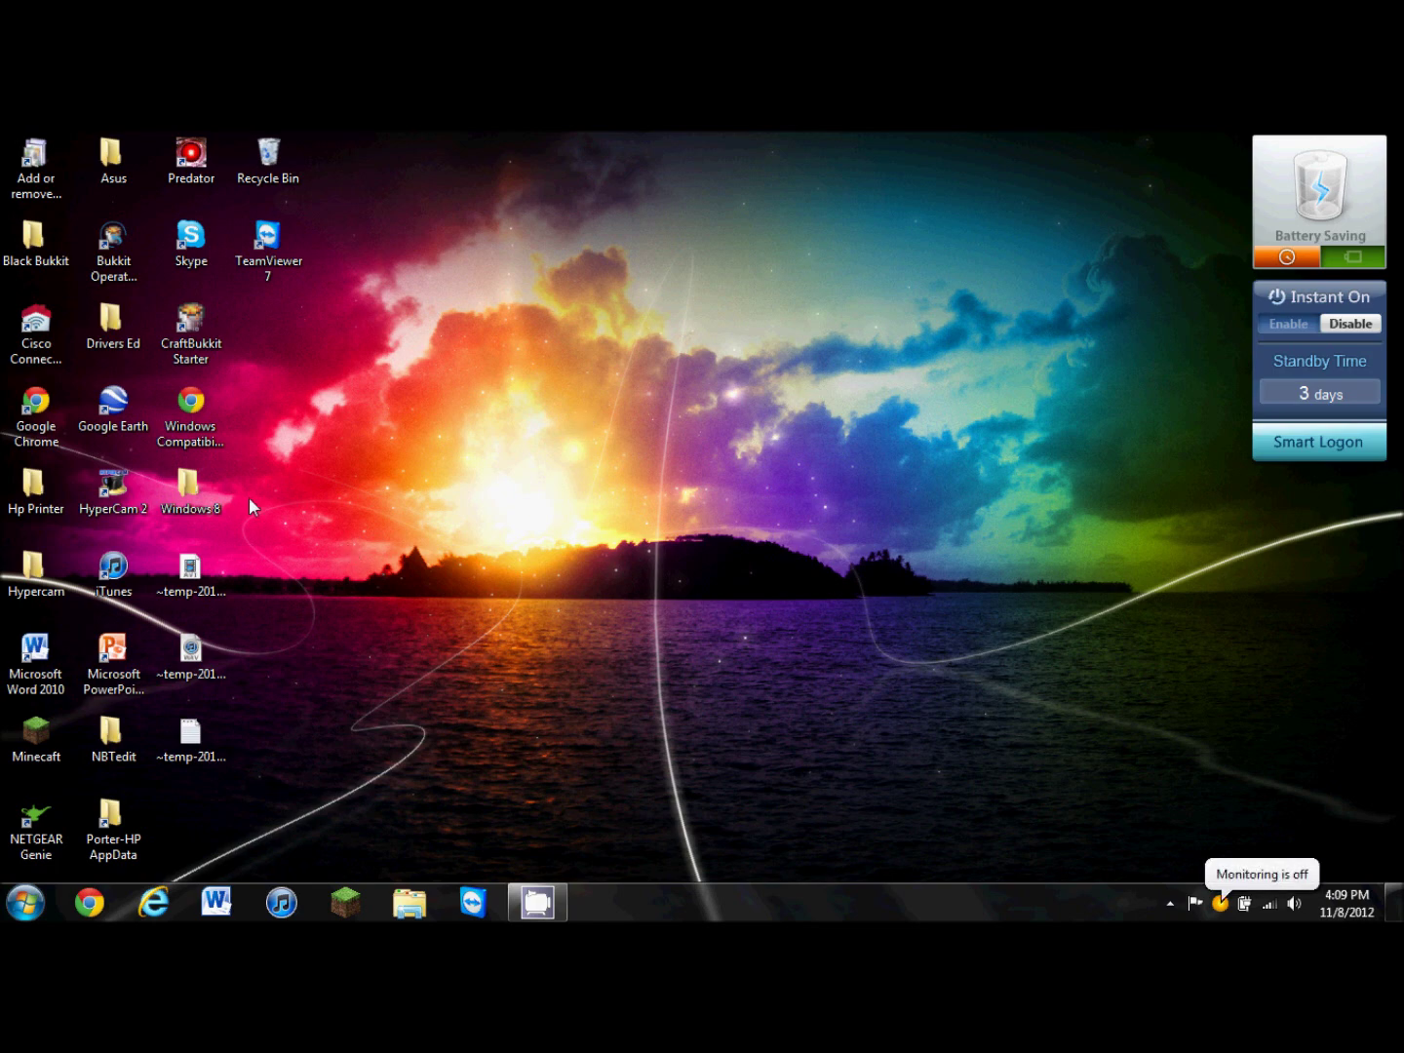
Open and close the Windows 8 installation folder and dismiss the Monitoring is off notification.
double_click(191, 487)
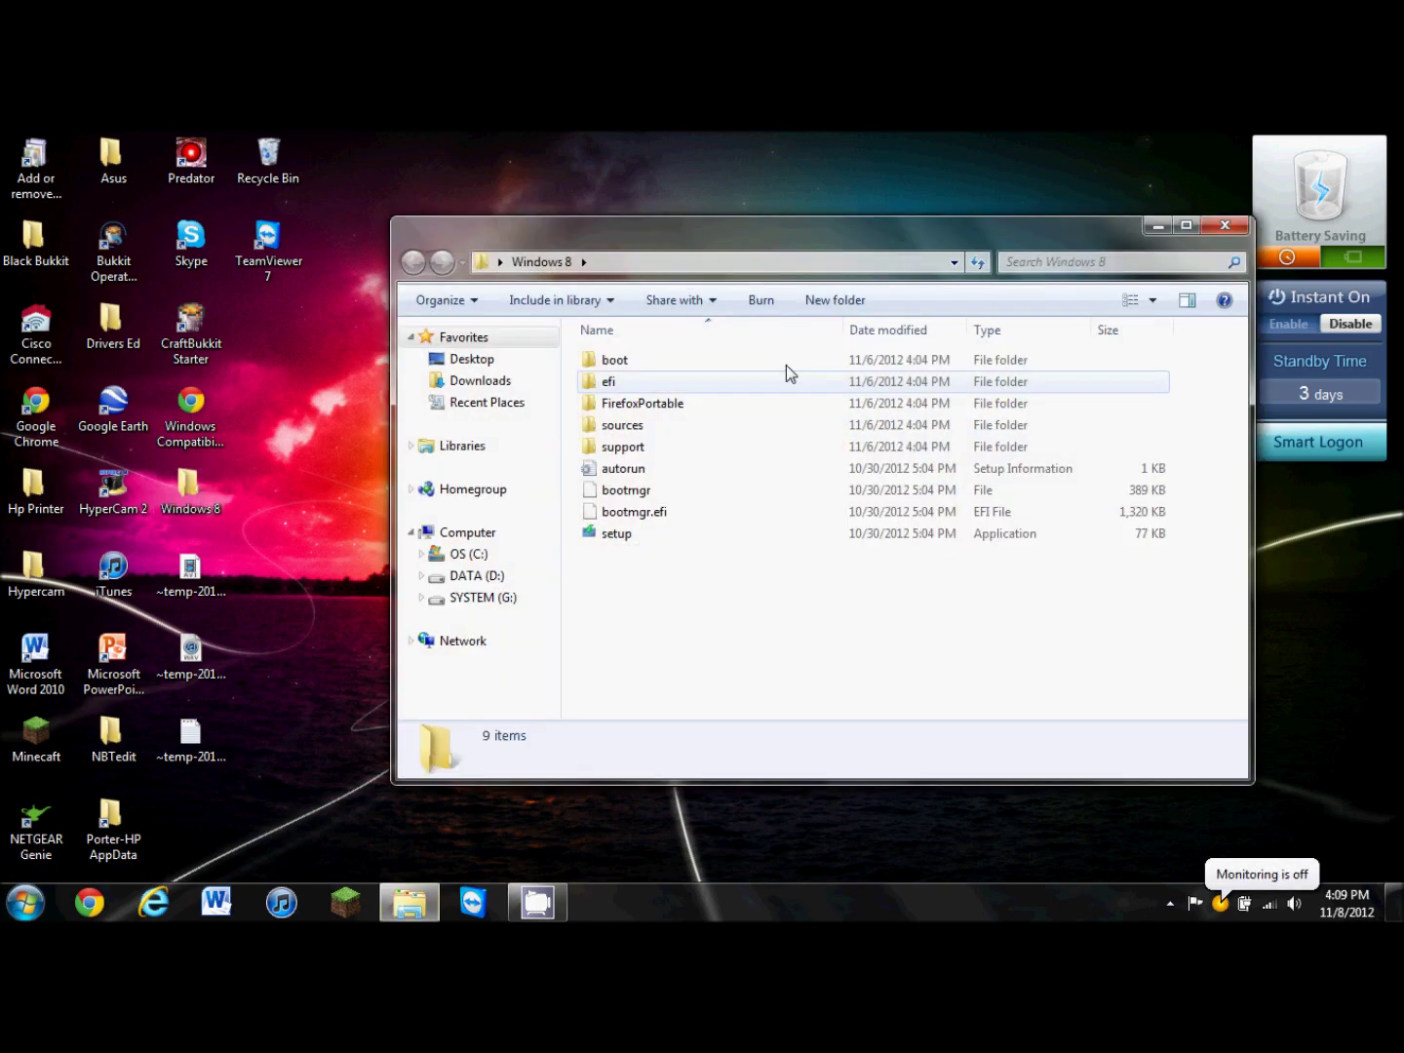
click(1215, 224)
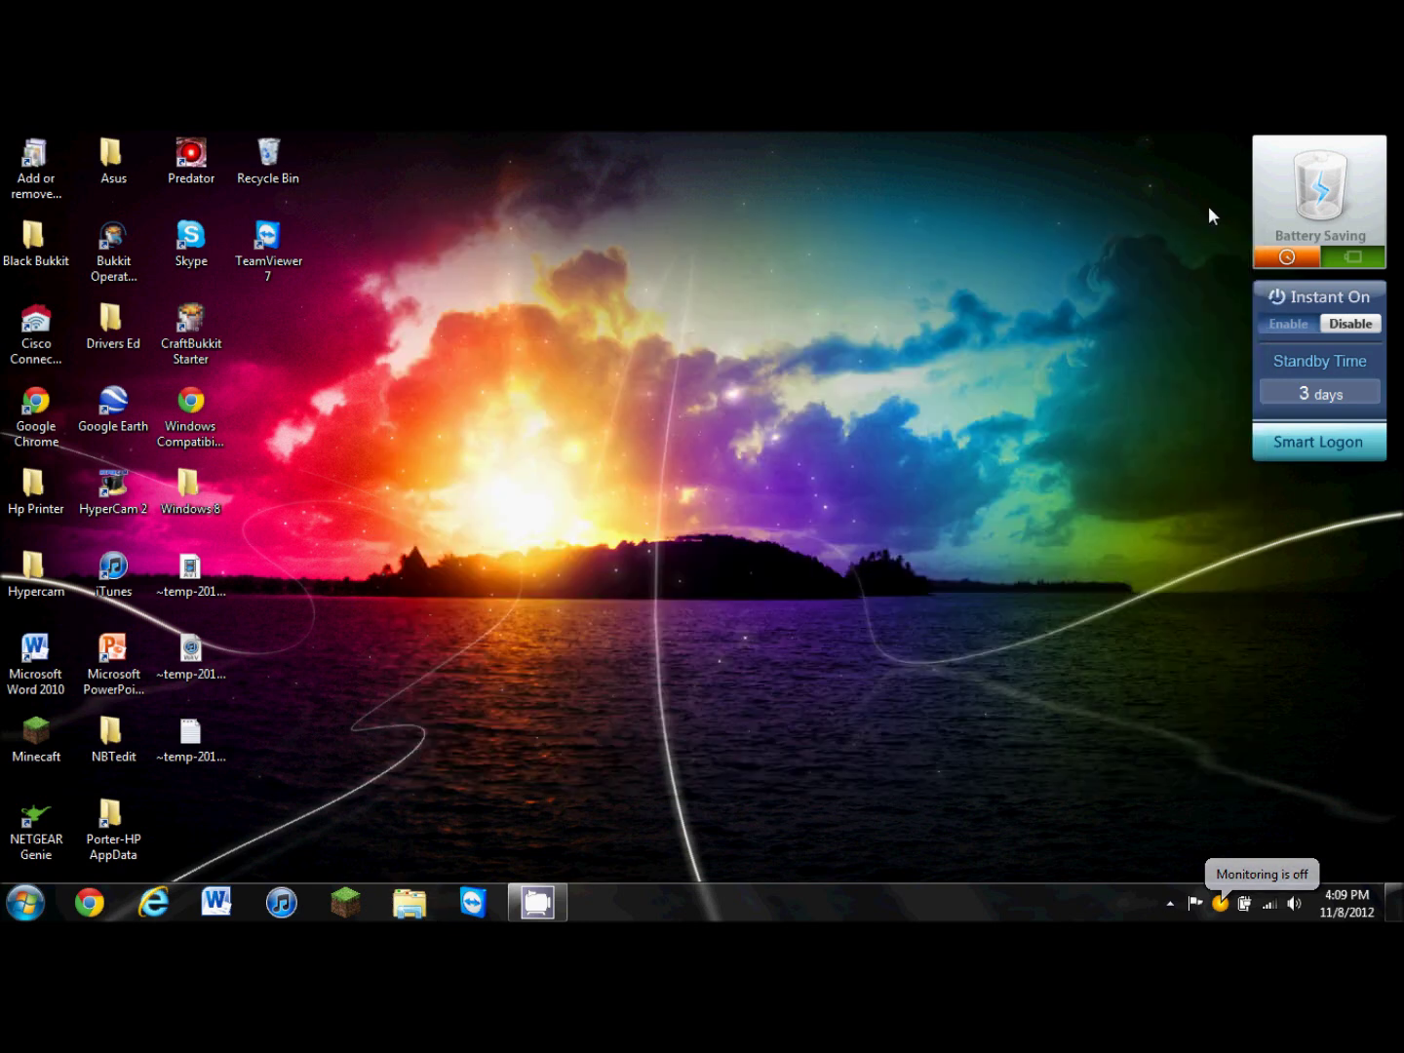
click(1251, 871)
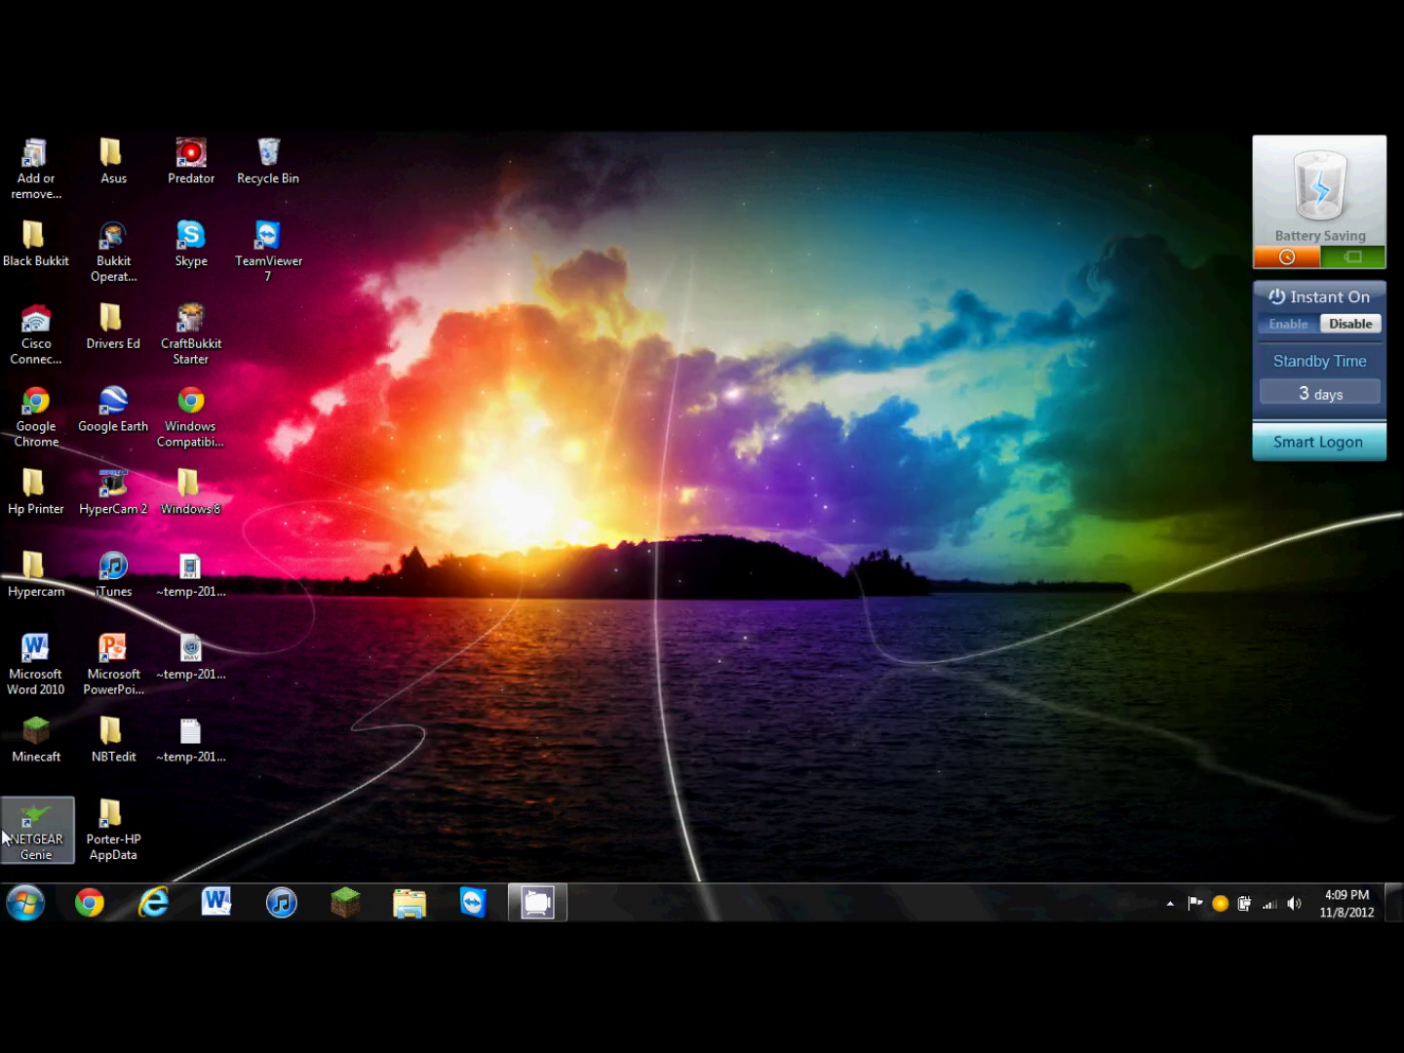
drag(502, 131, 849, 720)
Search the Start Menu for 'create and format' and launch Create and format hard disk partitions.
click(24, 905)
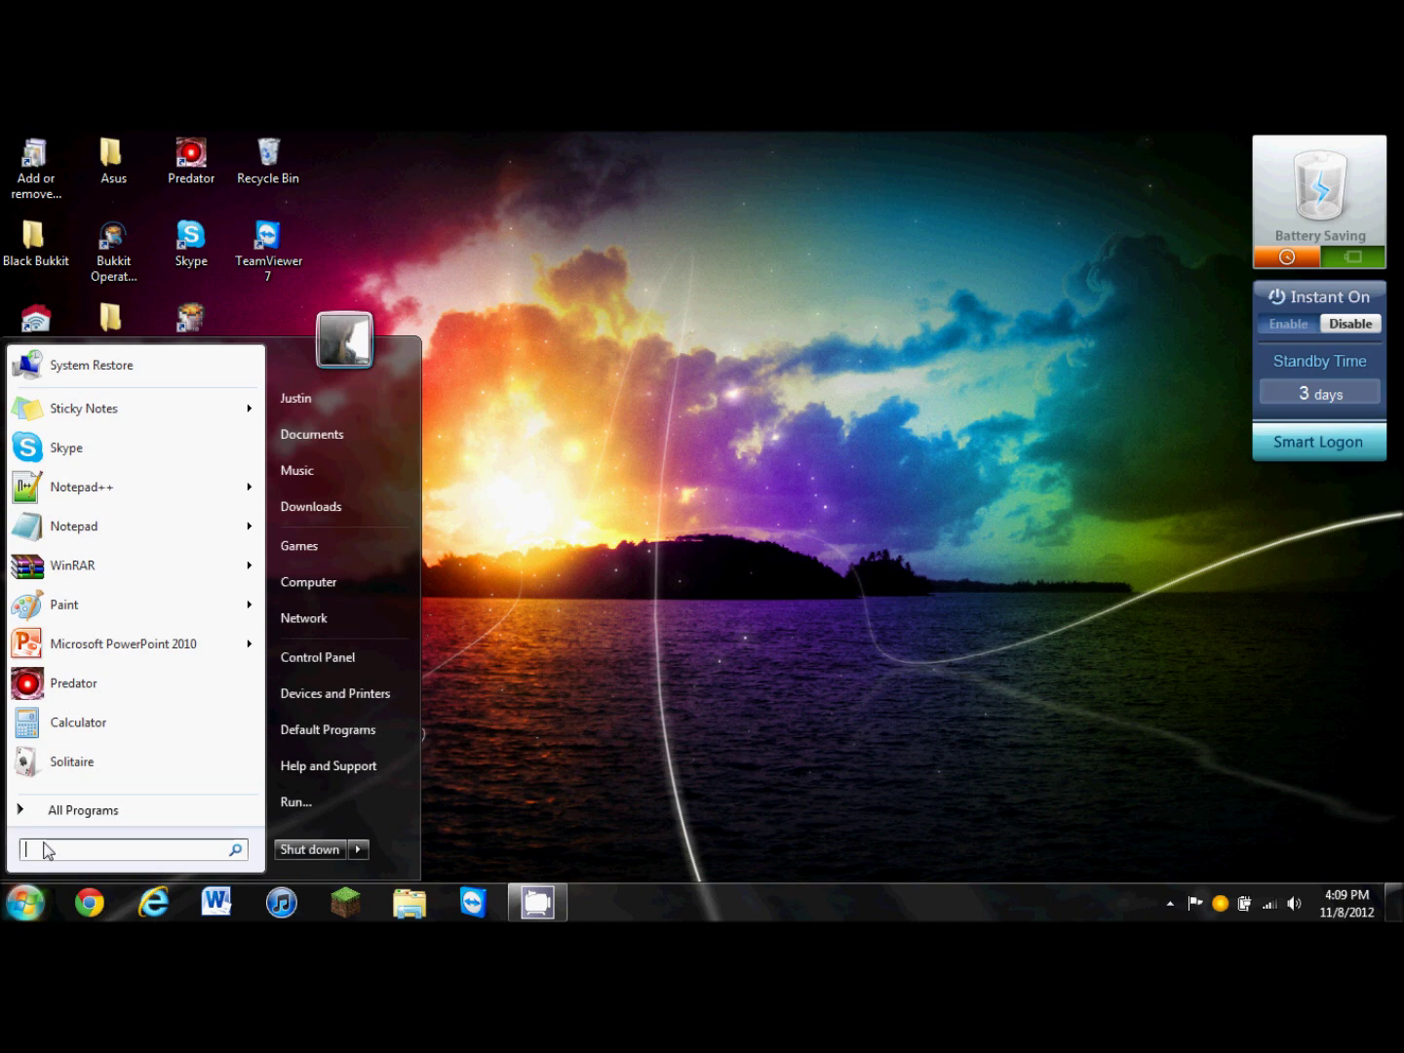
text(create)
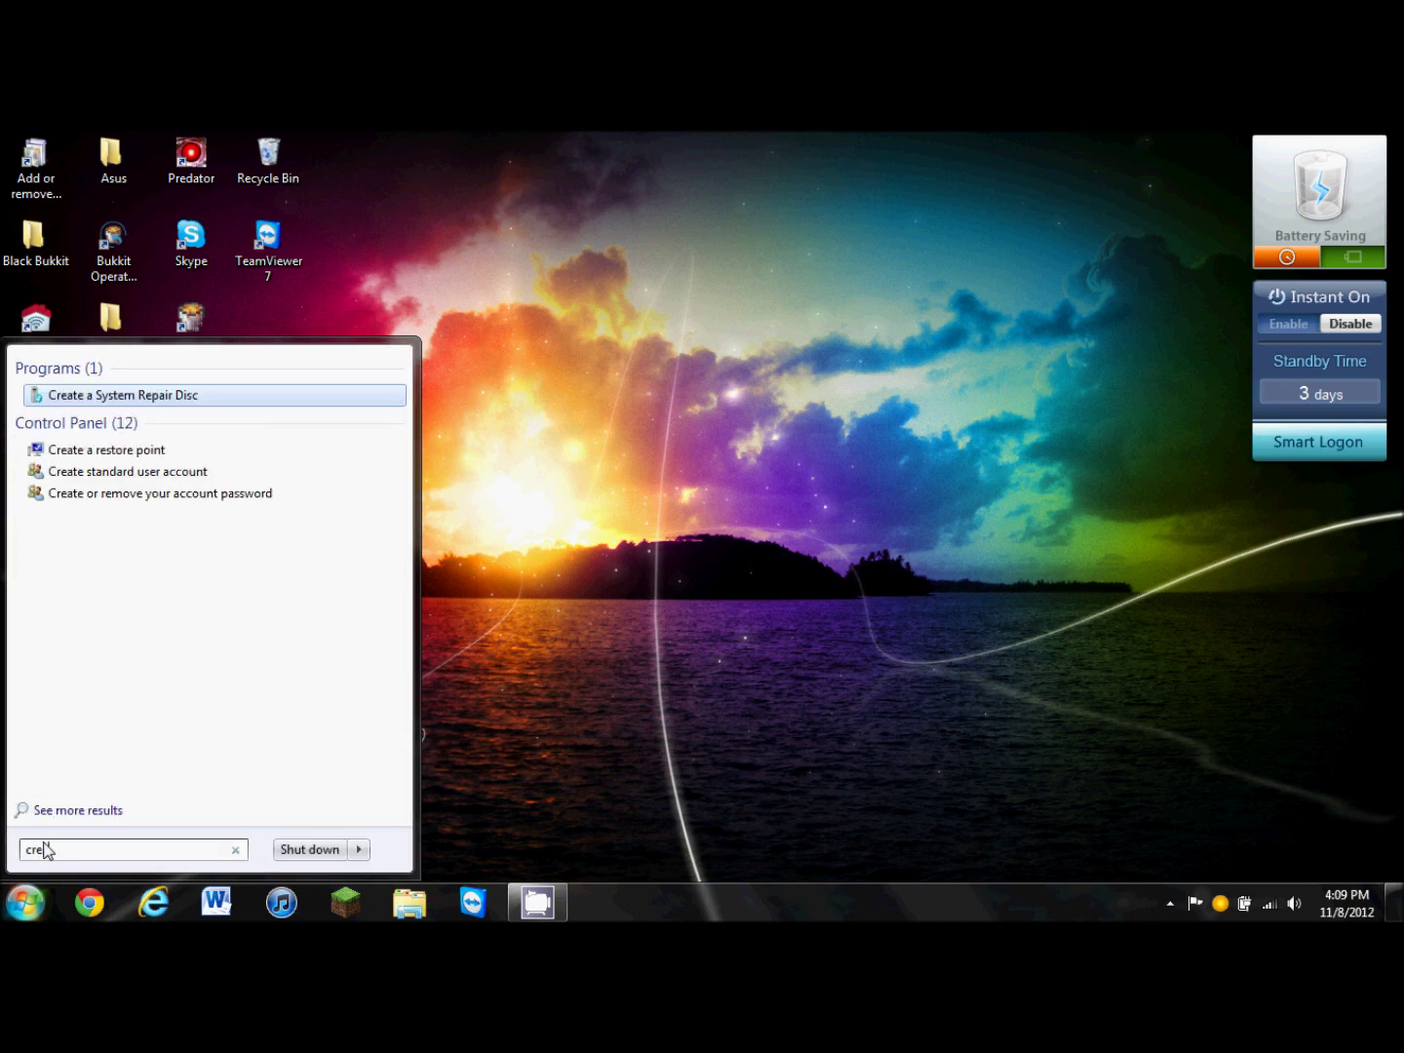
text(and)
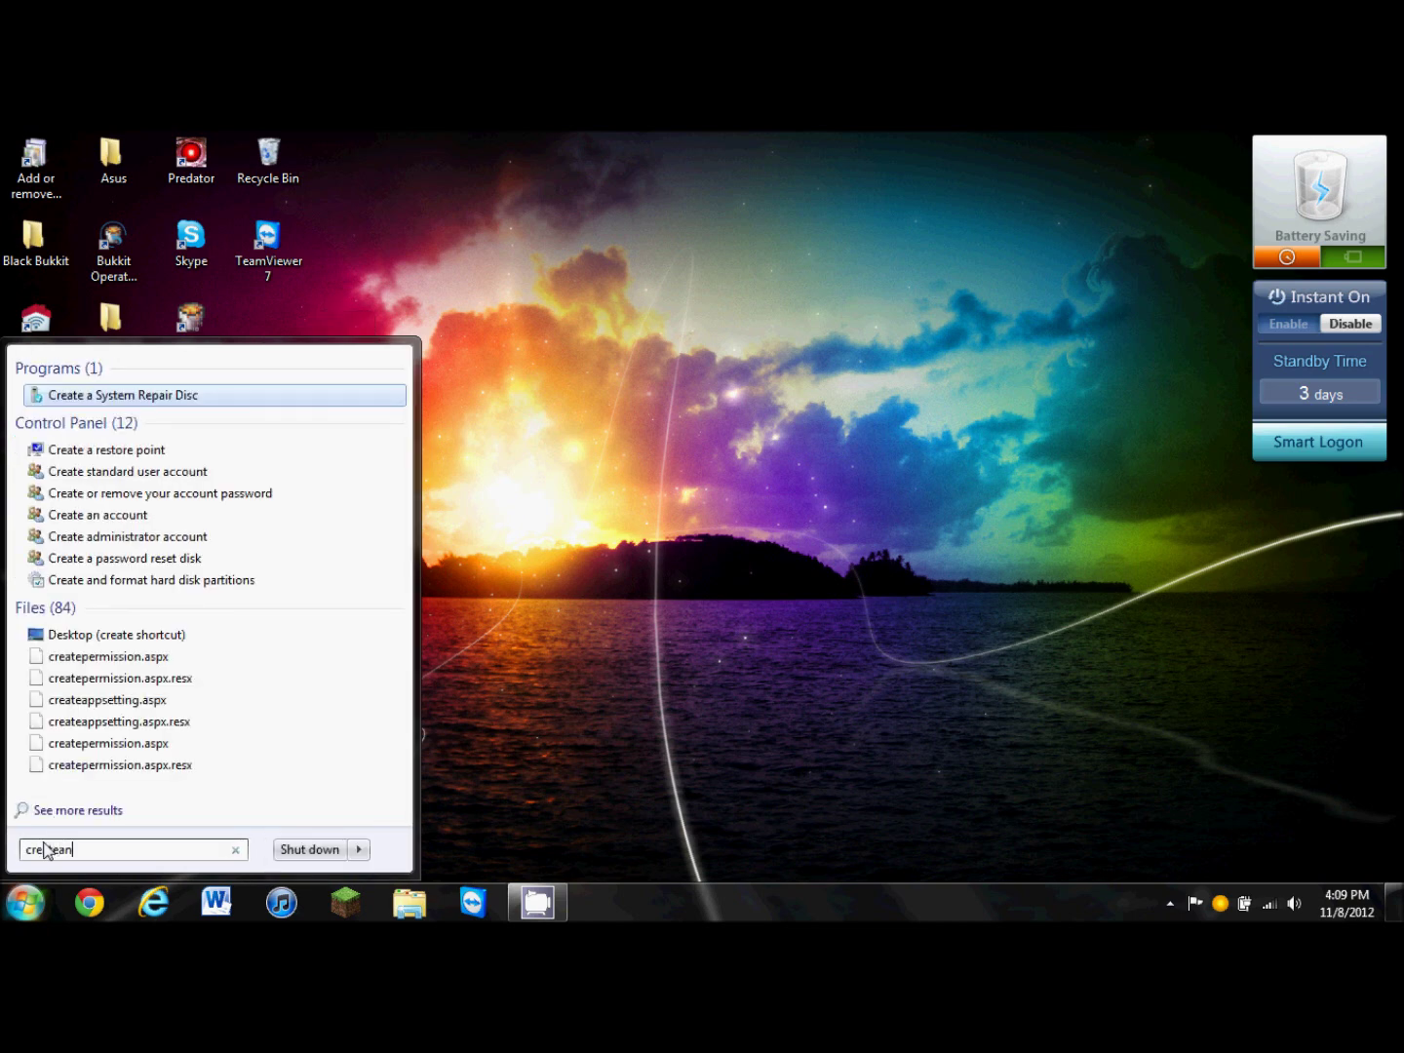
key(BackSpace)
key(BackSpace)
key(BackSpace)
key(BackSpace)
key(BackSpace)
key(BackSpace)
key(BackSpace)
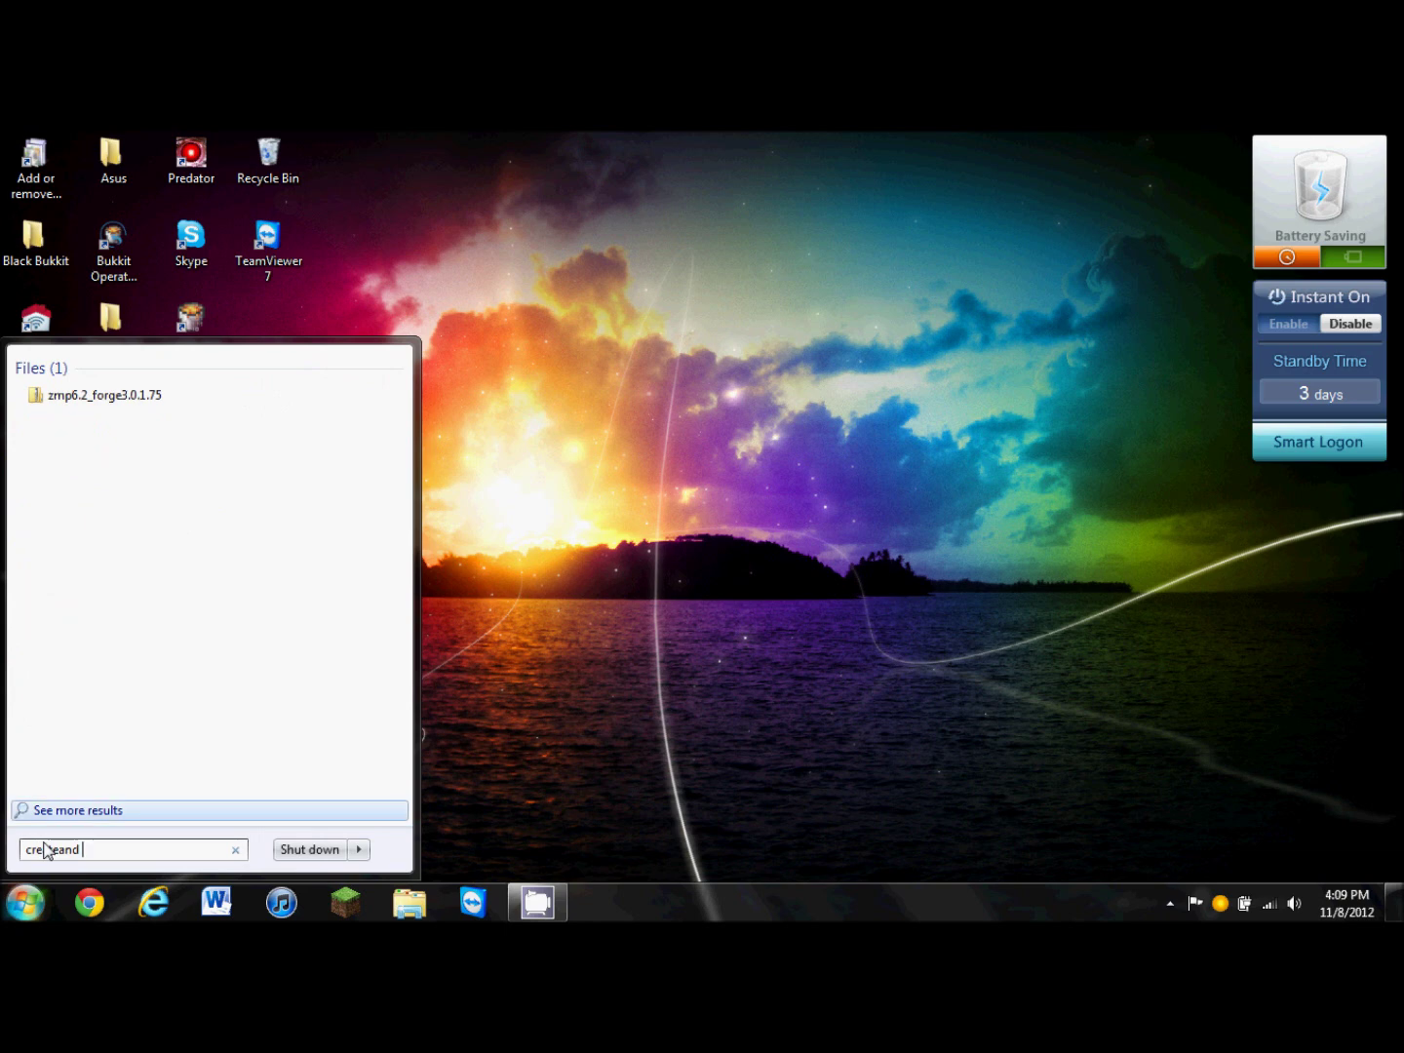
text(te)
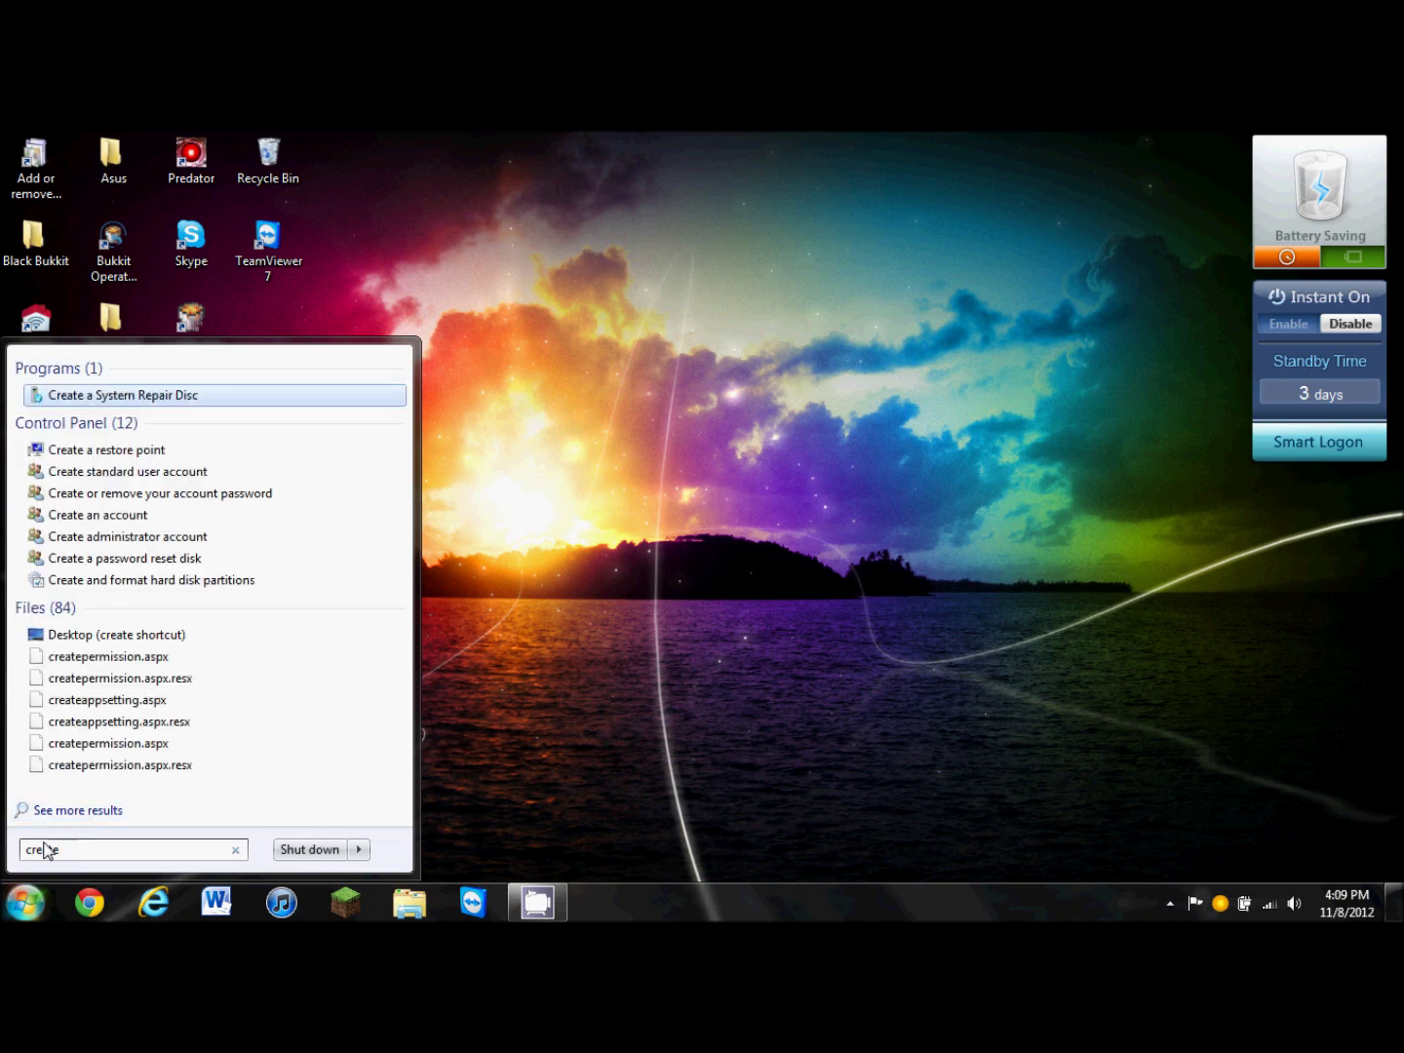
text( and forma)
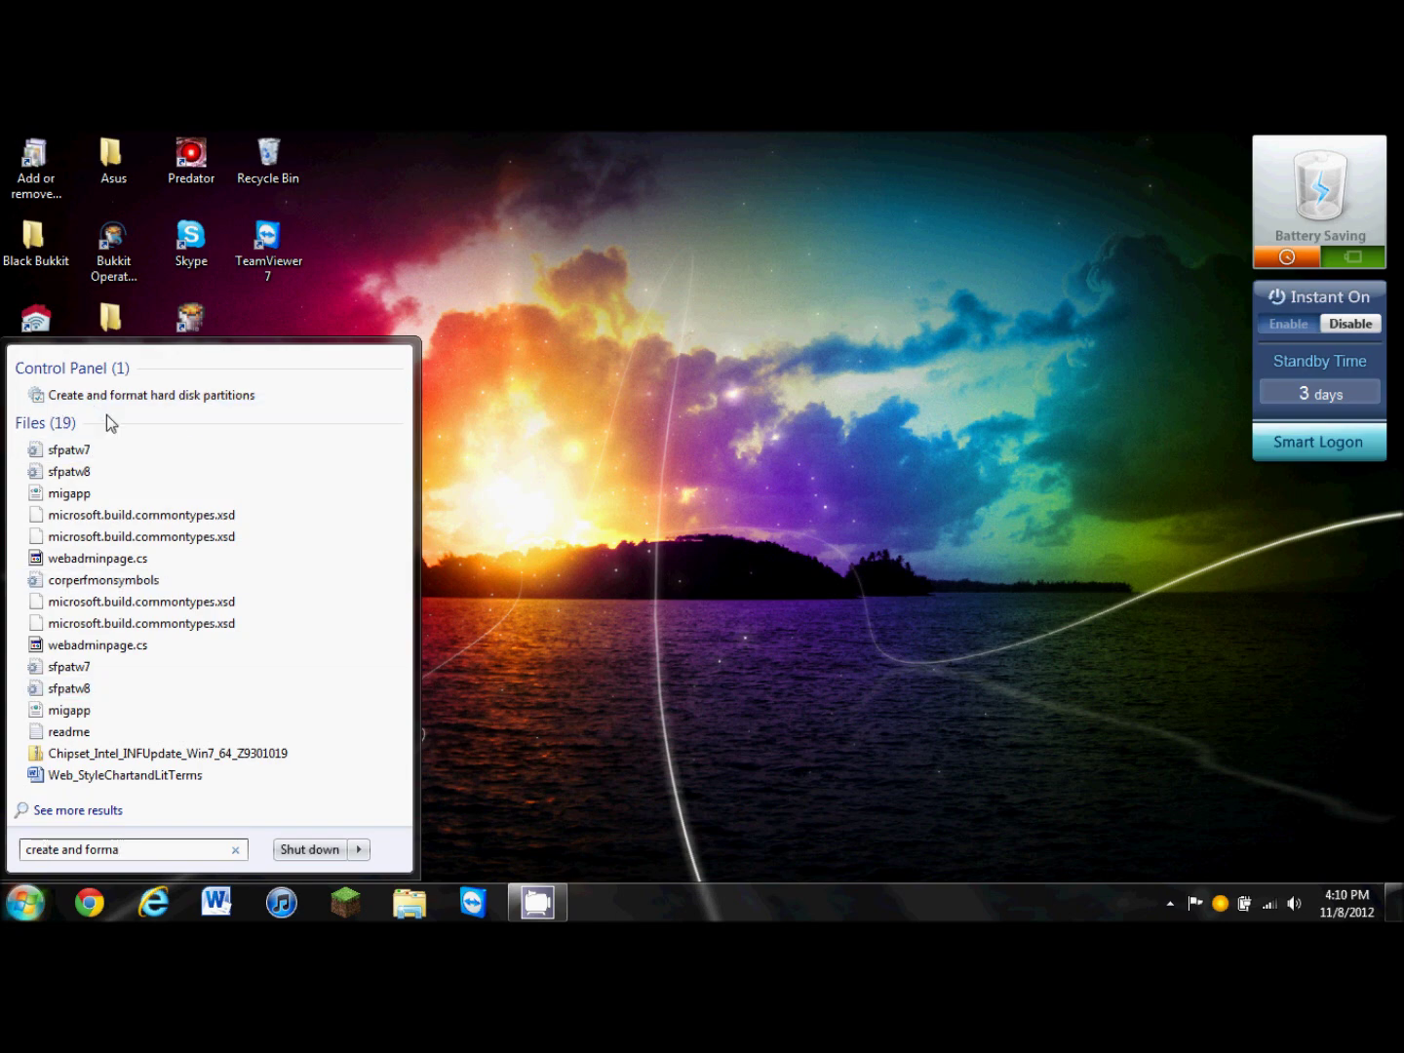
click(130, 395)
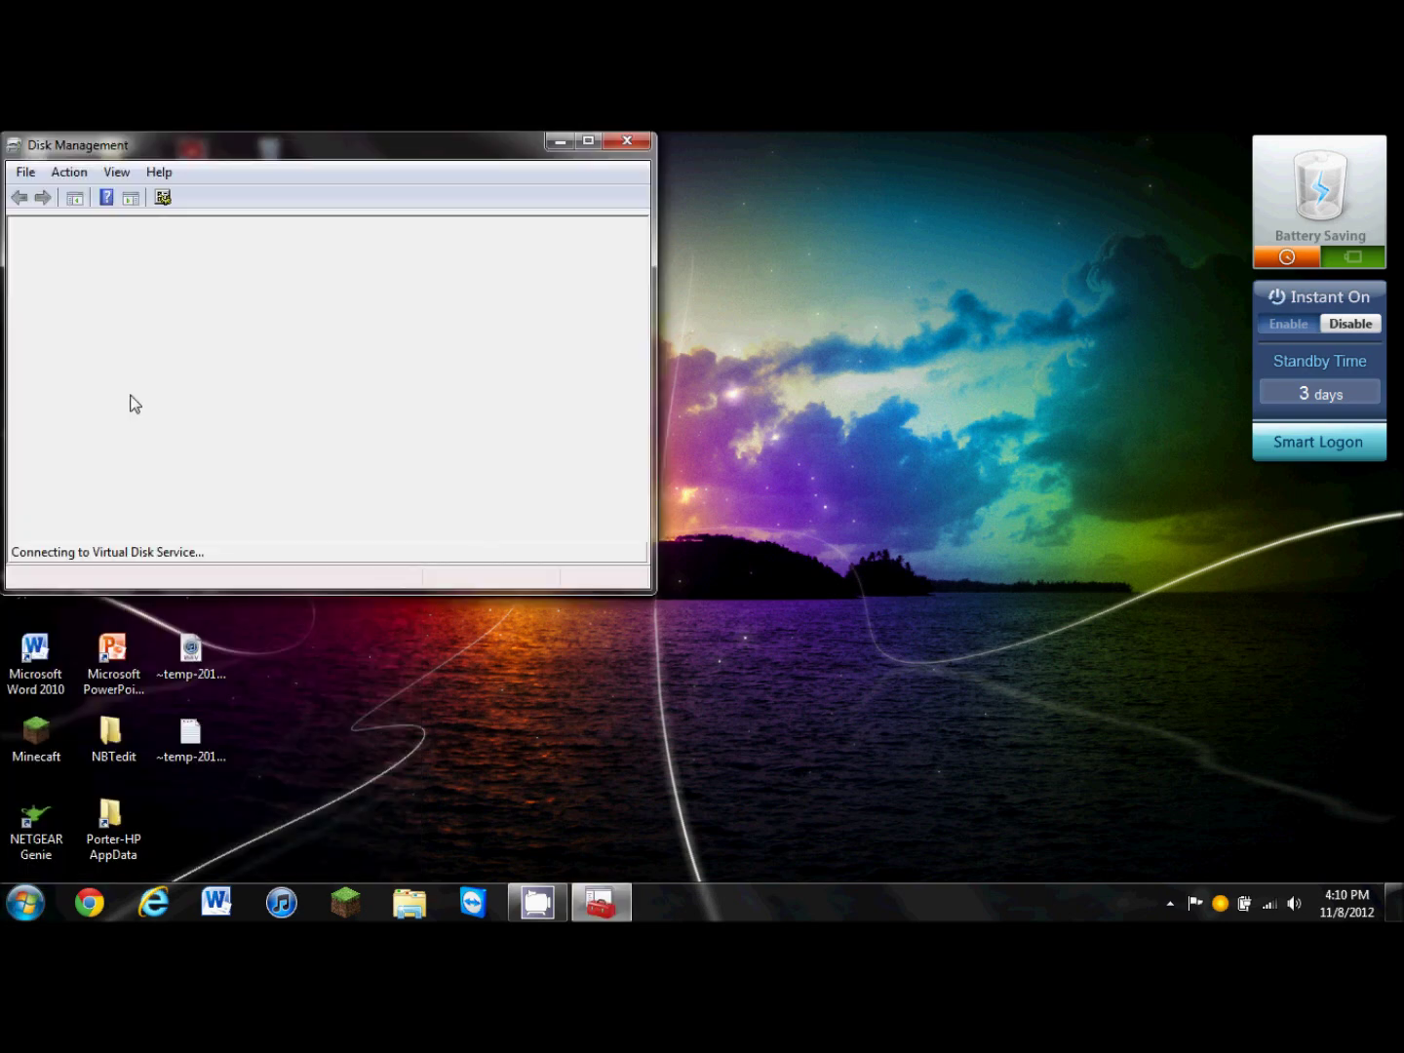
Maximize Disk Management and bring up the actions for the DATA (D:) partition.
double_click(582, 146)
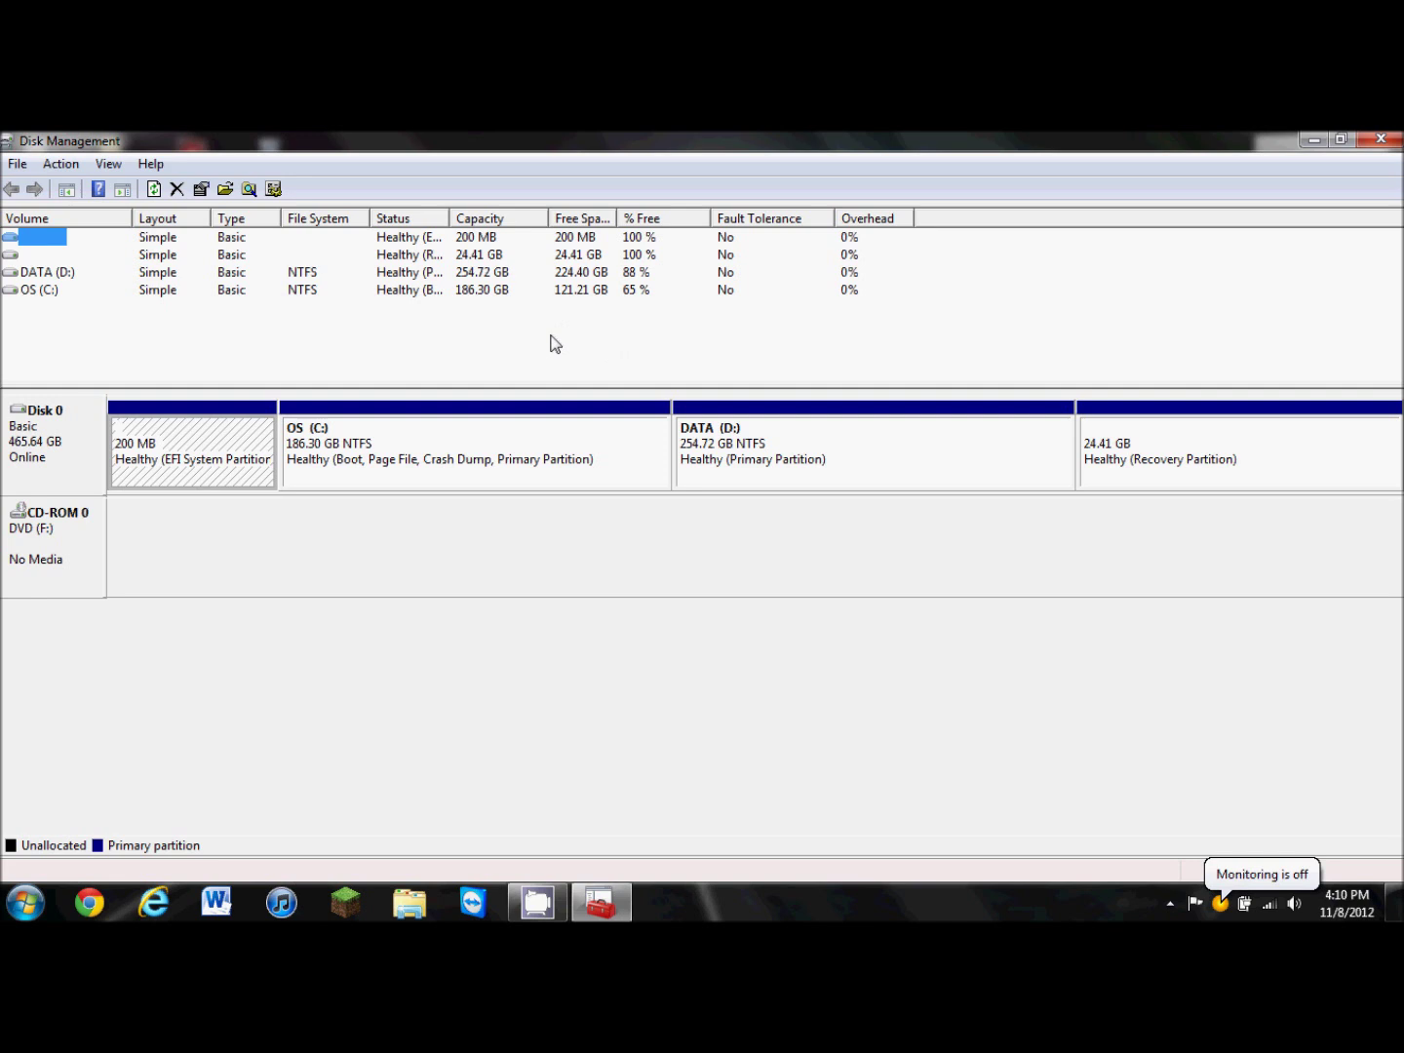
click(883, 472)
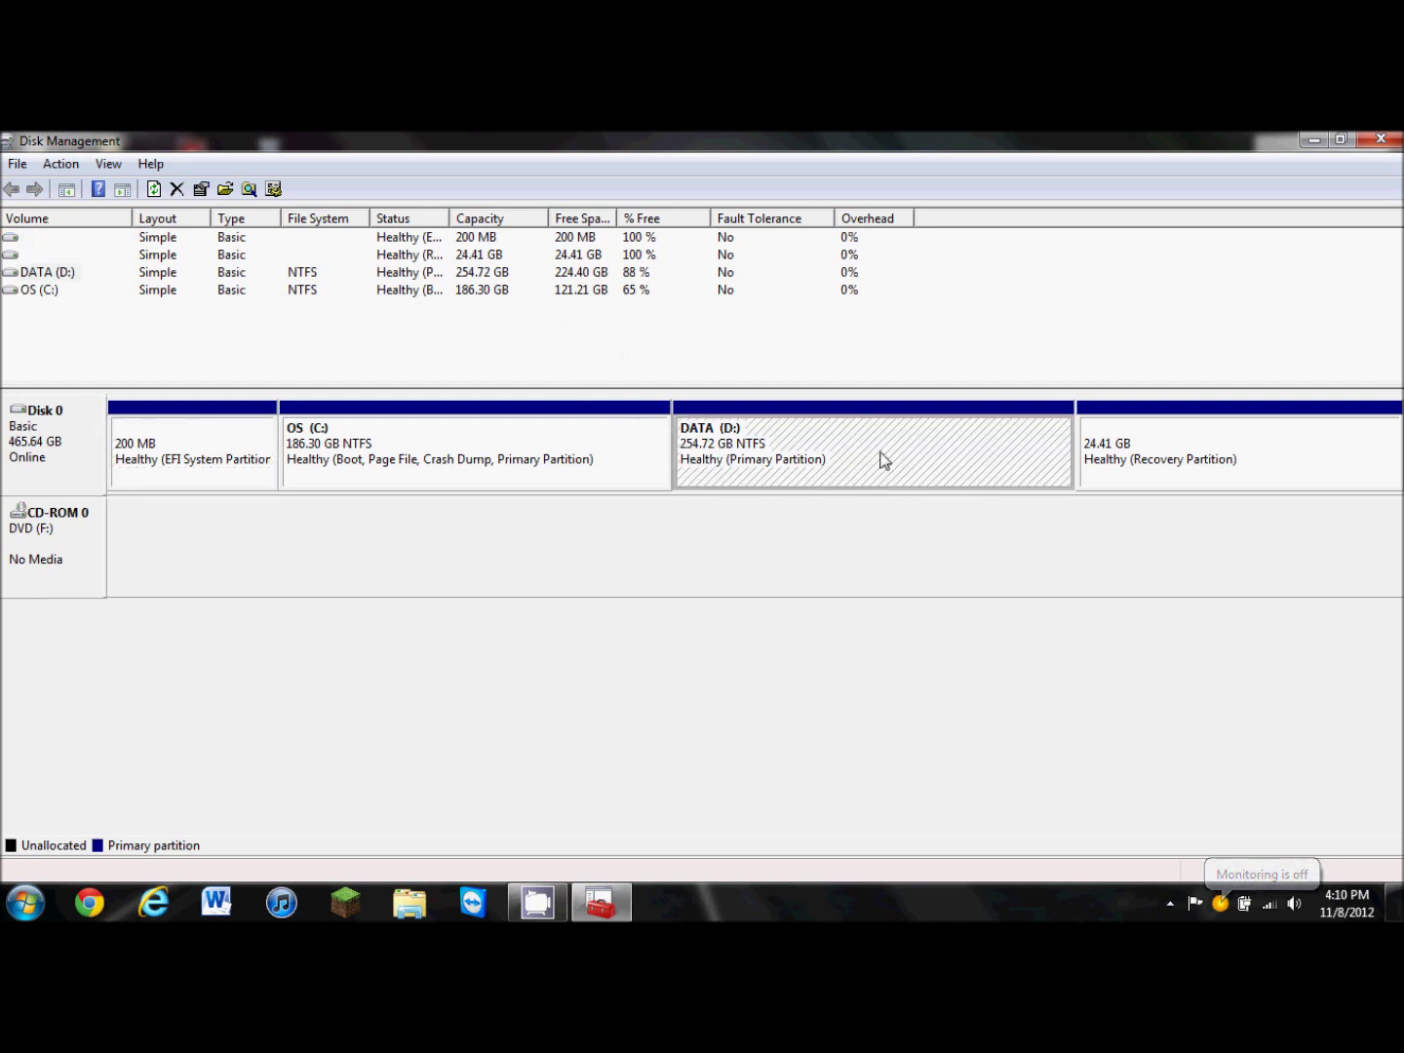
right_click(883, 456)
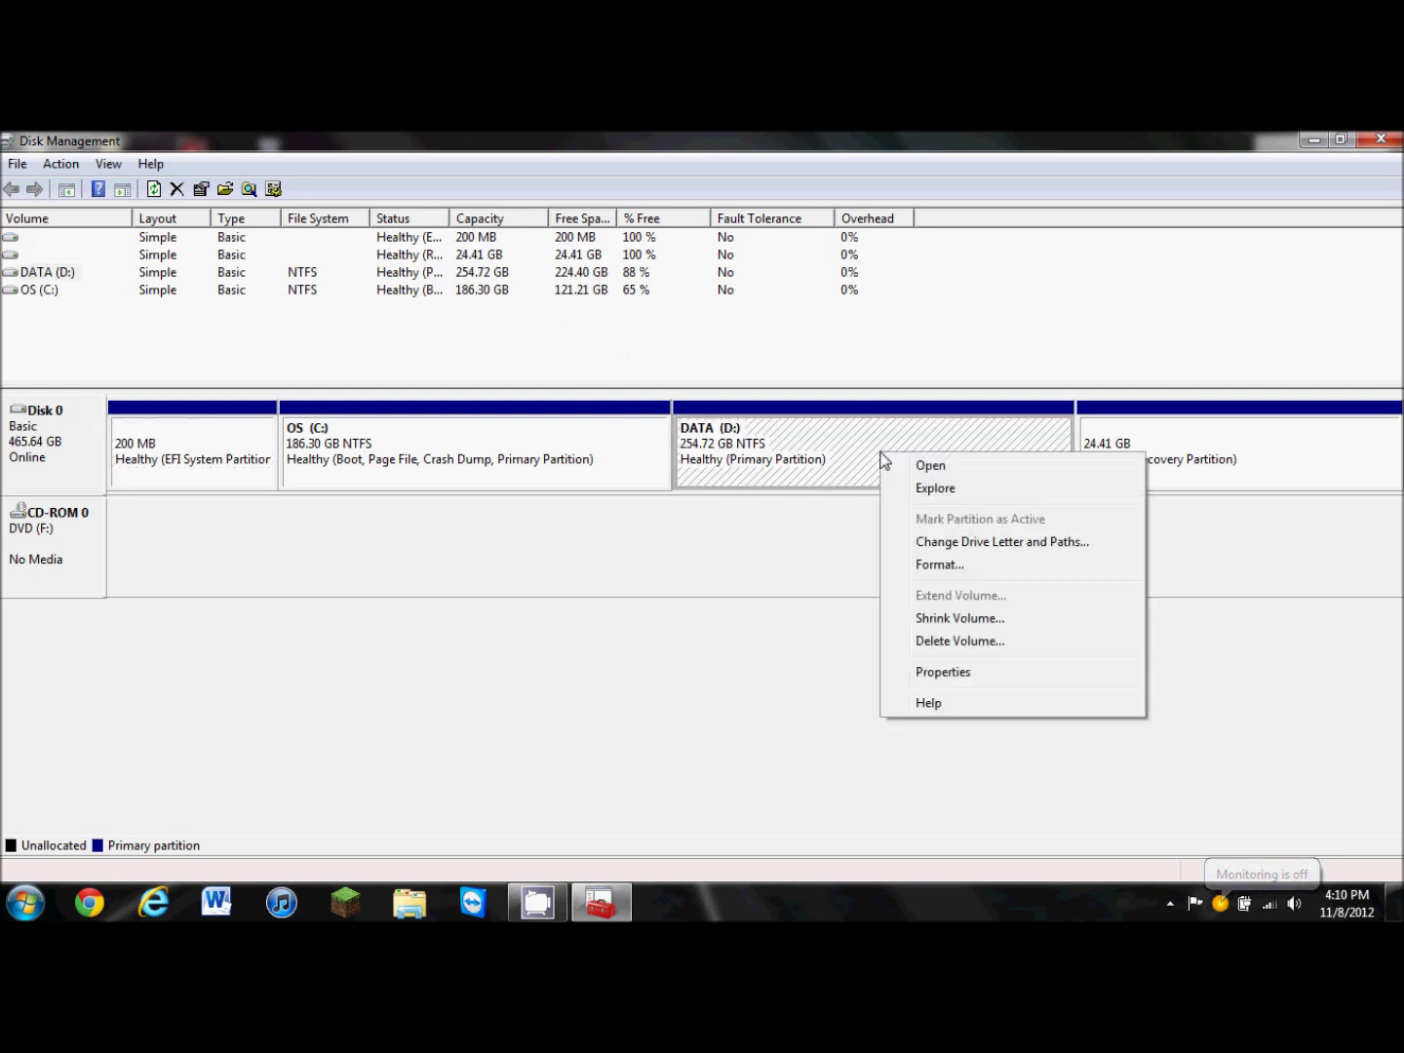
Choose Shrink Volume for DATA (D:), then switch over to the web browser.
click(959, 620)
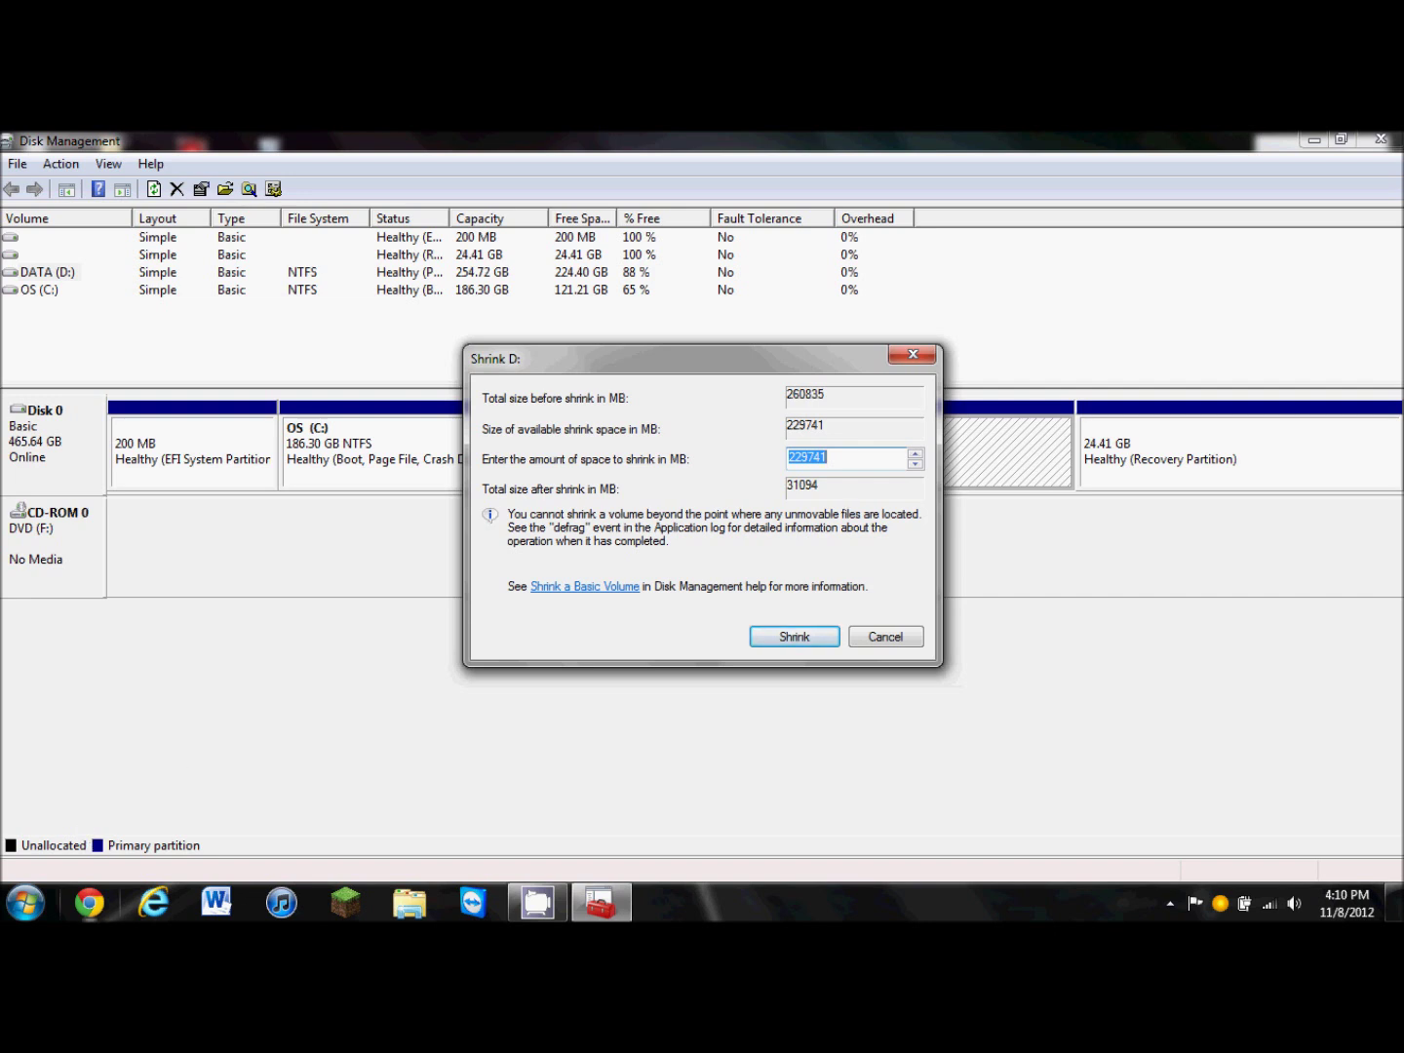
click(89, 903)
Google '35 gb to mb', copy the 35840 MB result, and return to the Shrink D: dialog.
click(422, 521)
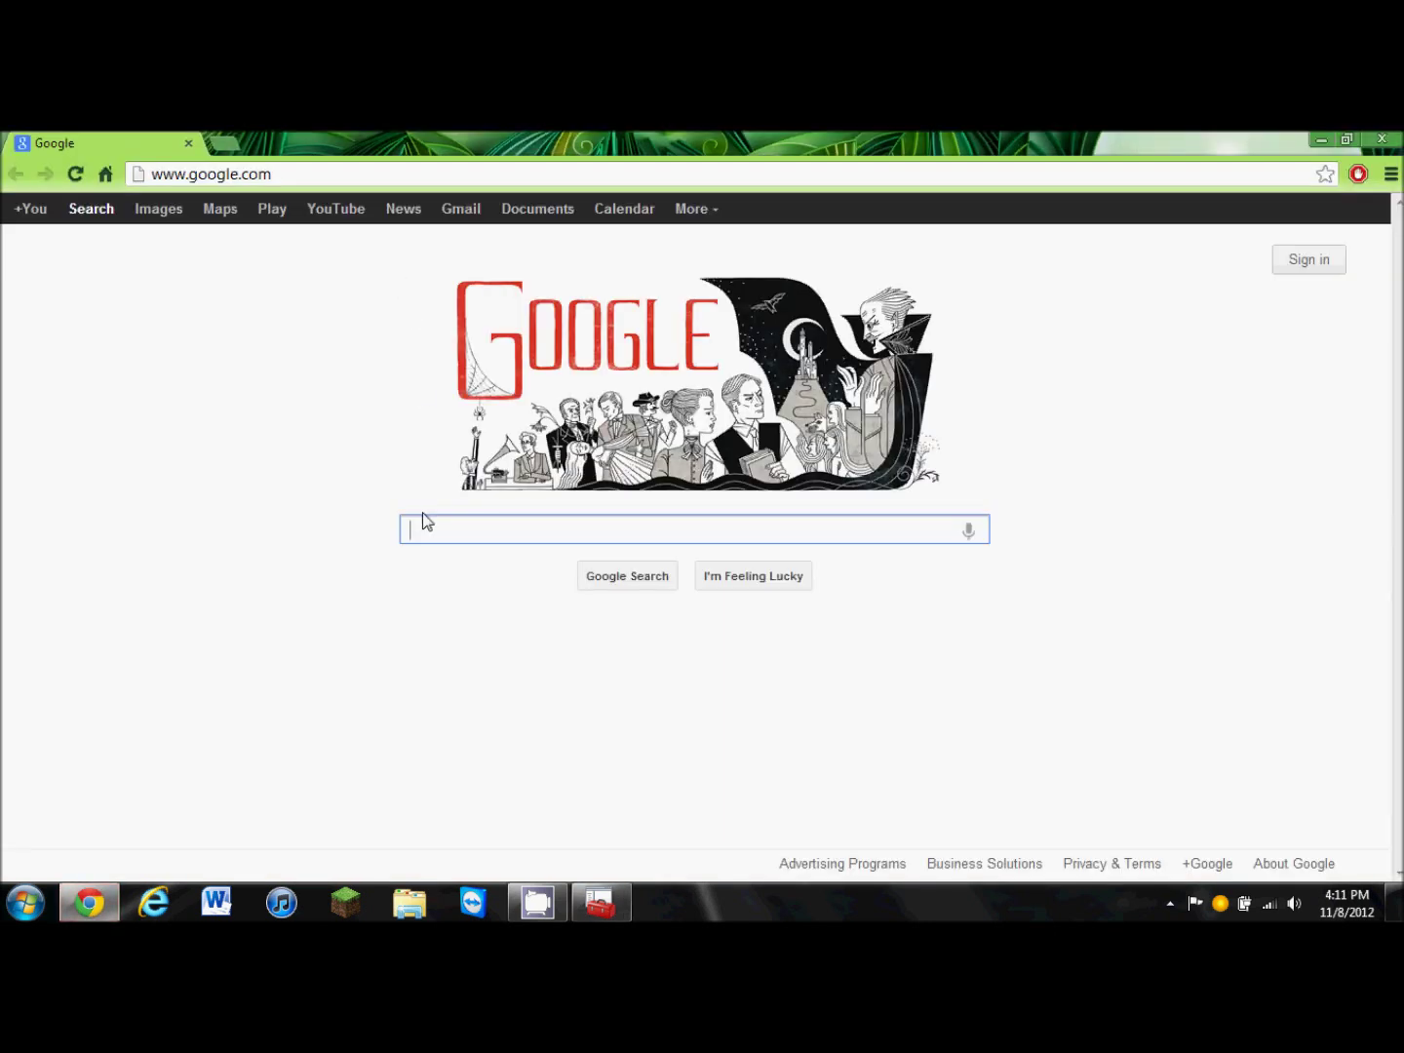
text(35 gb)
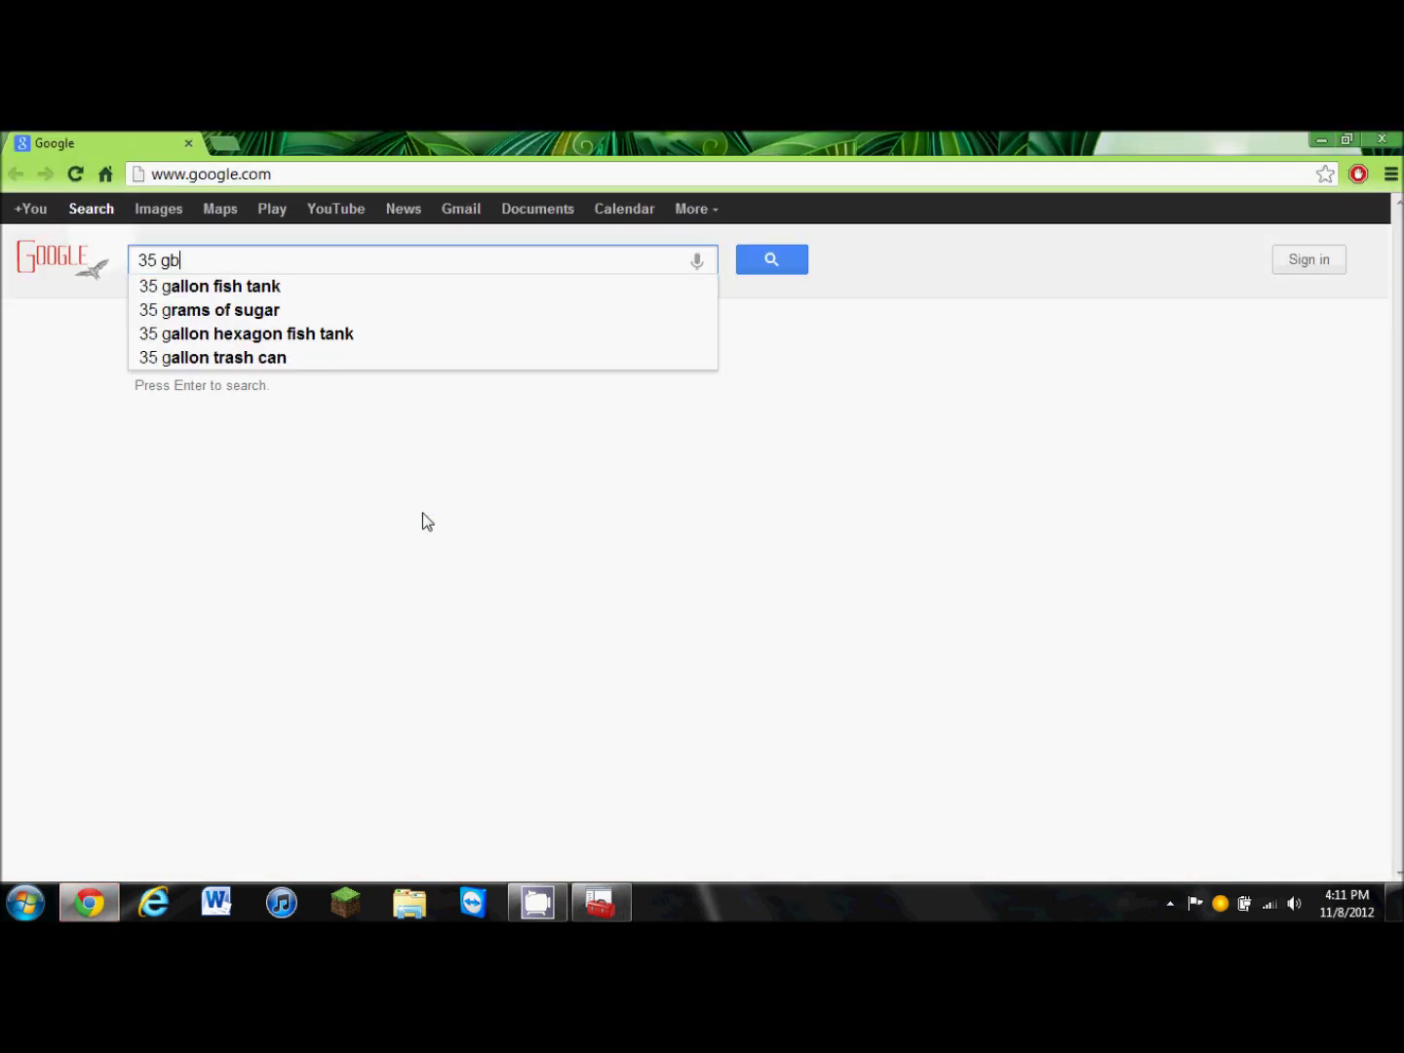
text( to mb)
key(Return)
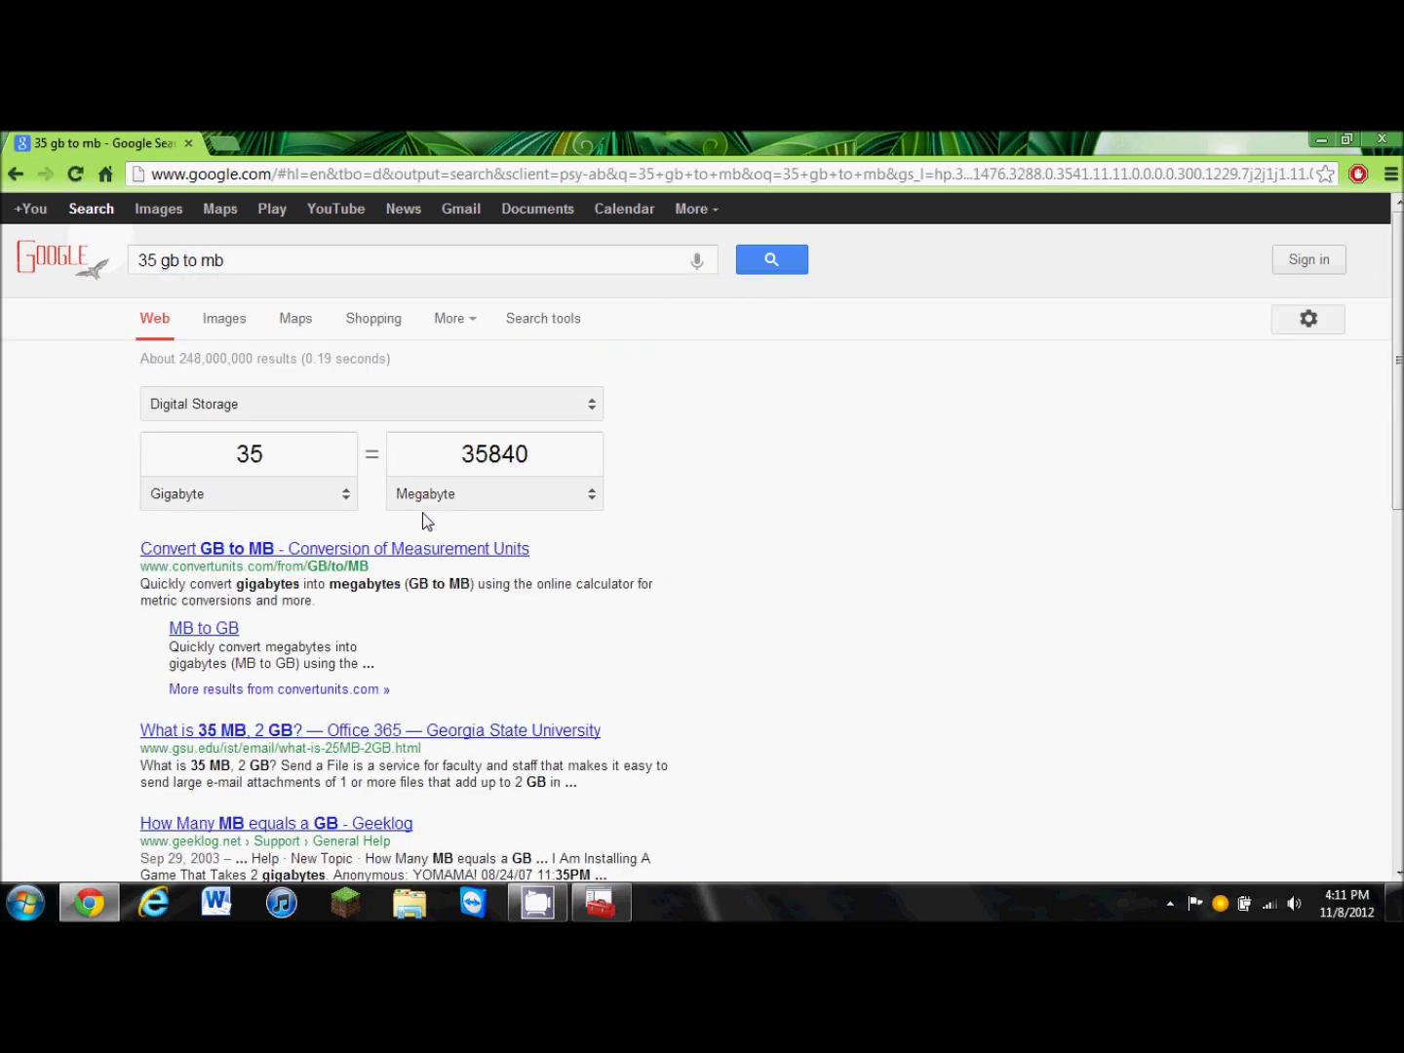
click(483, 461)
double_click(485, 463)
right_click(486, 462)
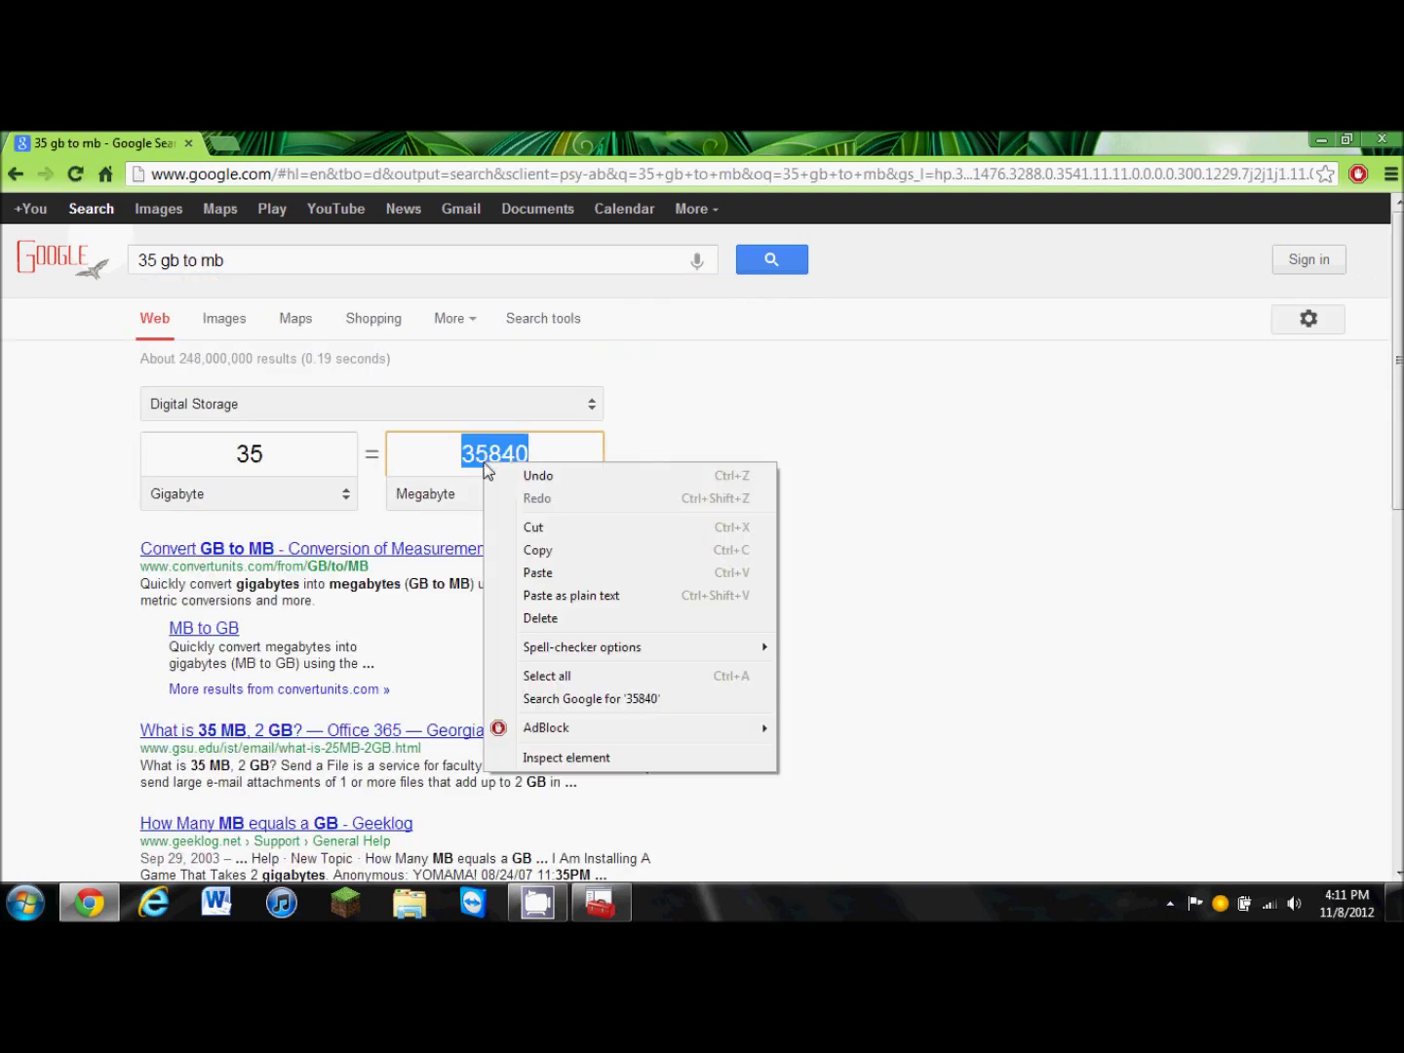
click(537, 551)
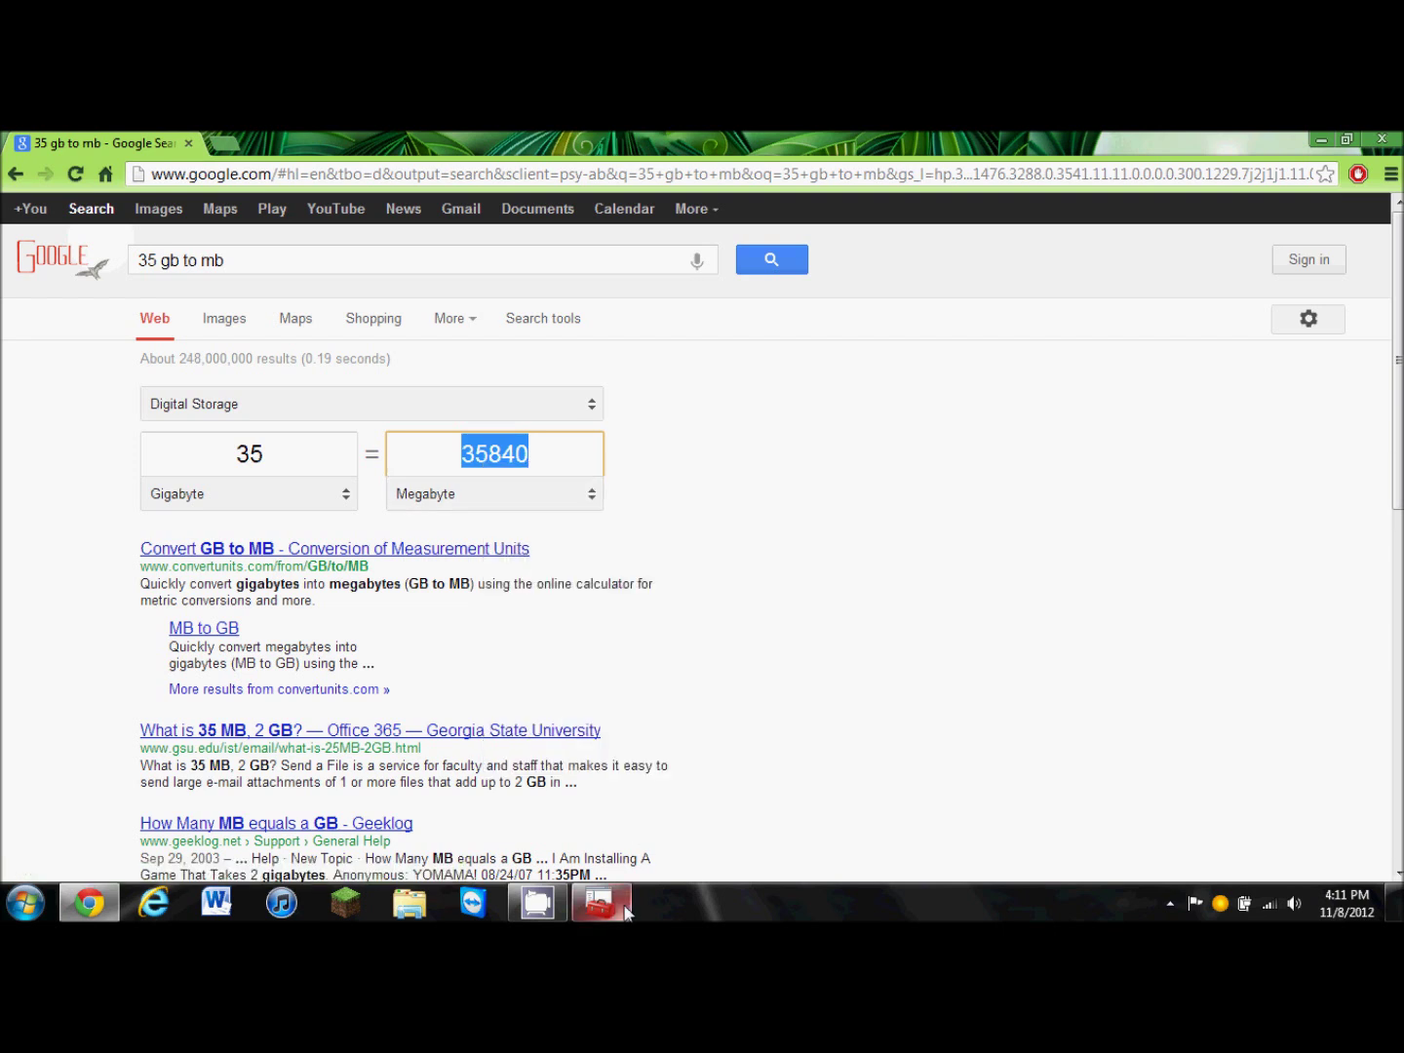
mouse_move(625, 909)
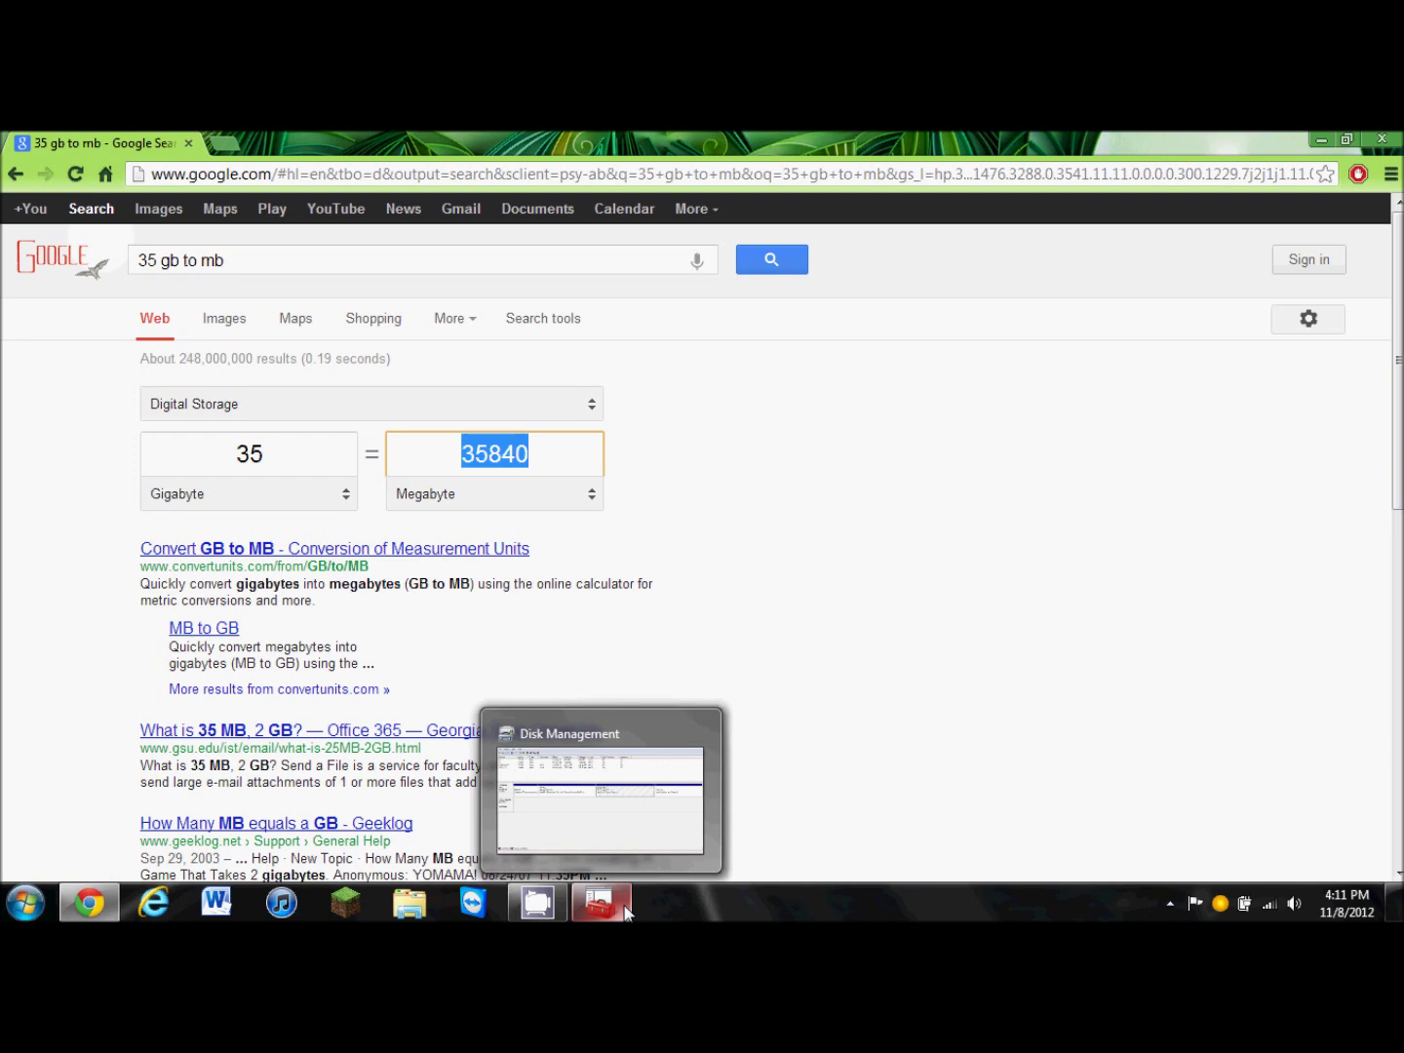
click(627, 909)
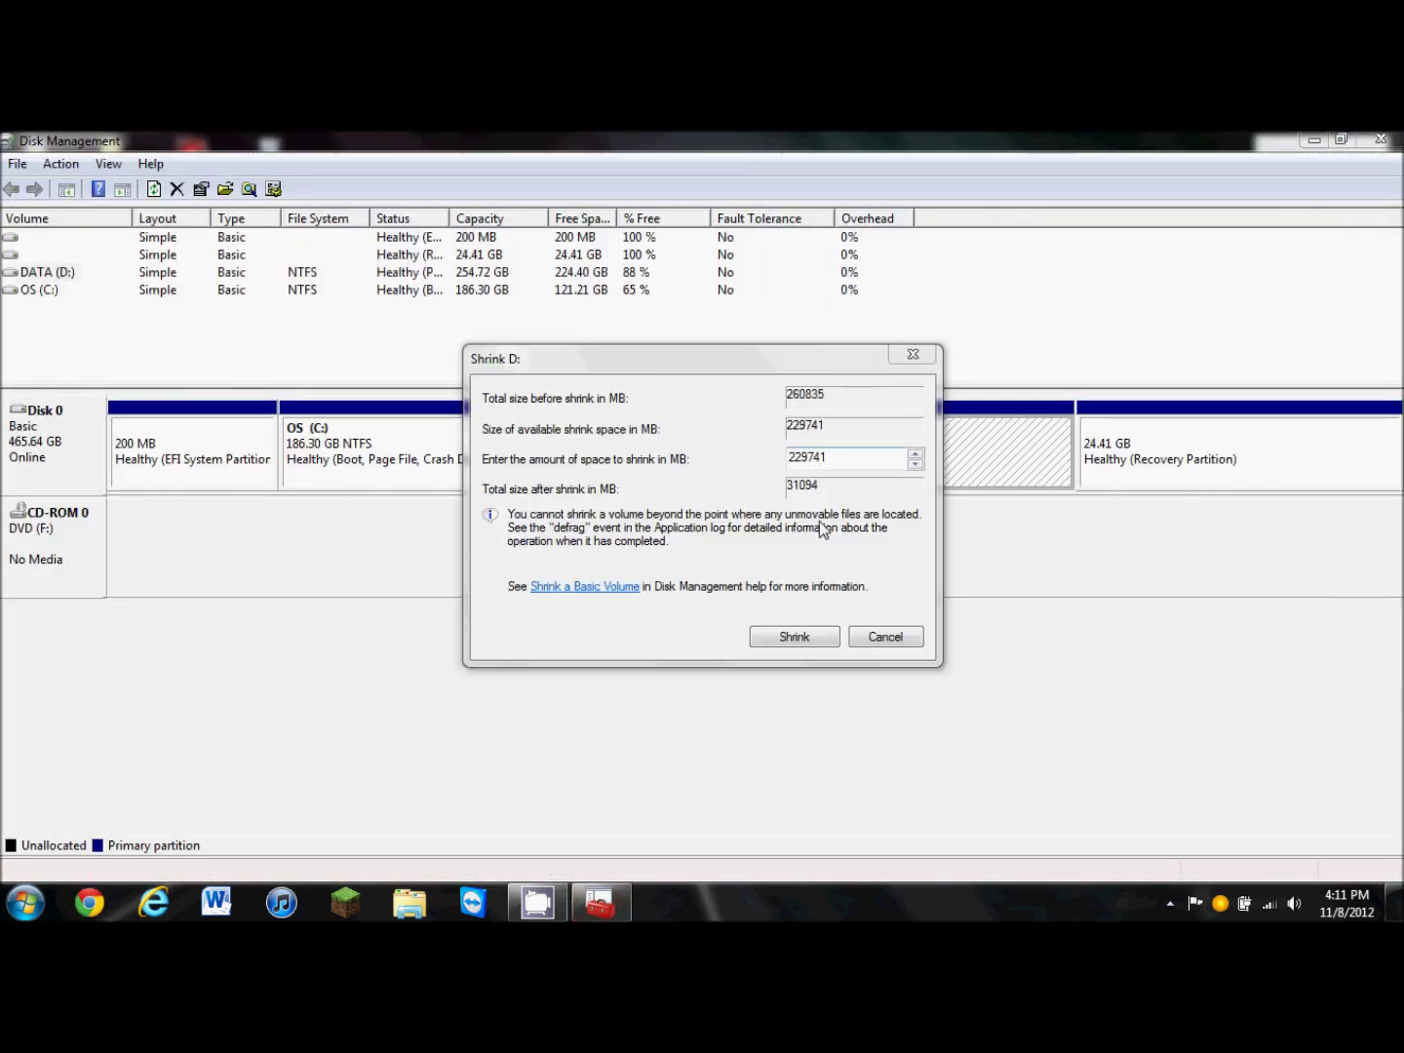
Shrink DATA (D:) by 35840 MB and dismiss the monitoring notification.
double_click(832, 460)
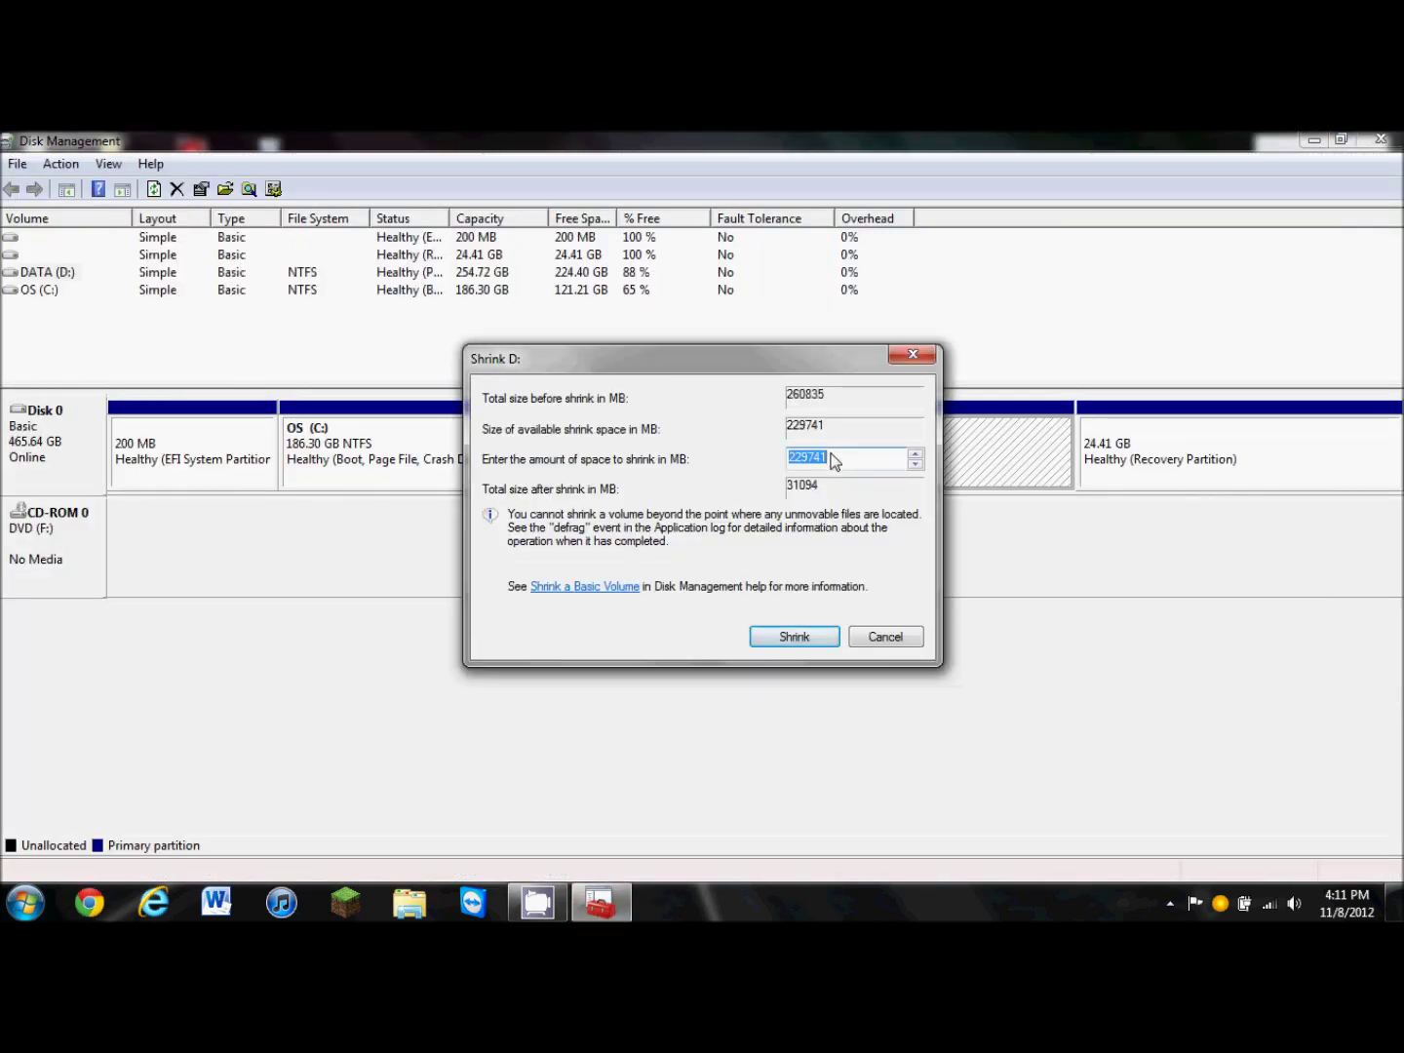
text(35840)
click(802, 636)
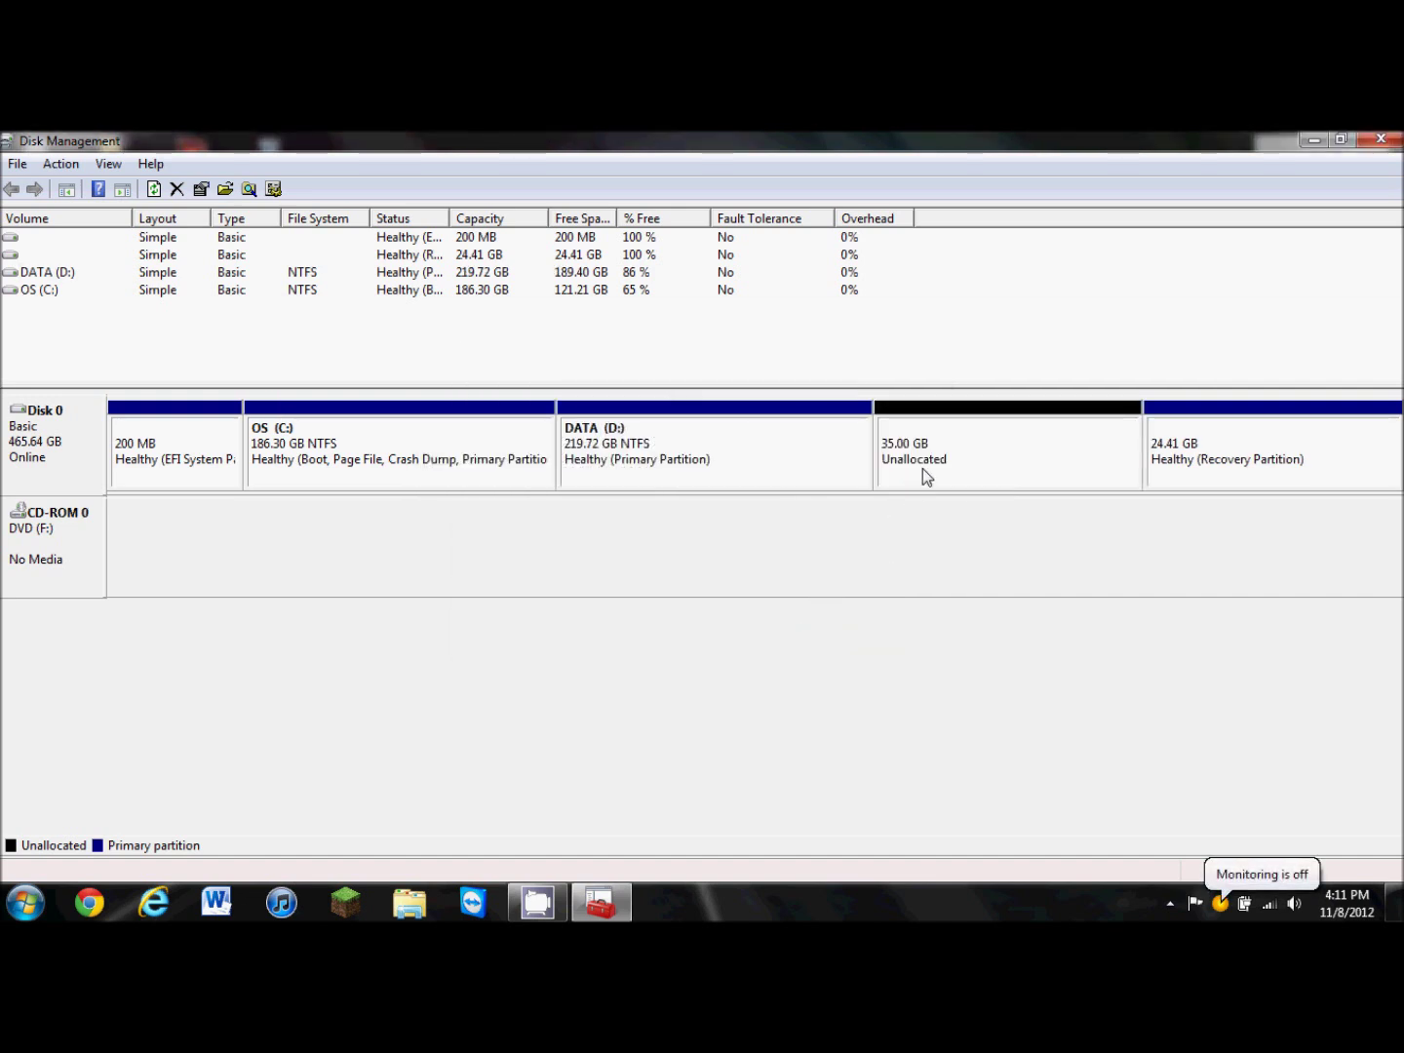
click(1251, 884)
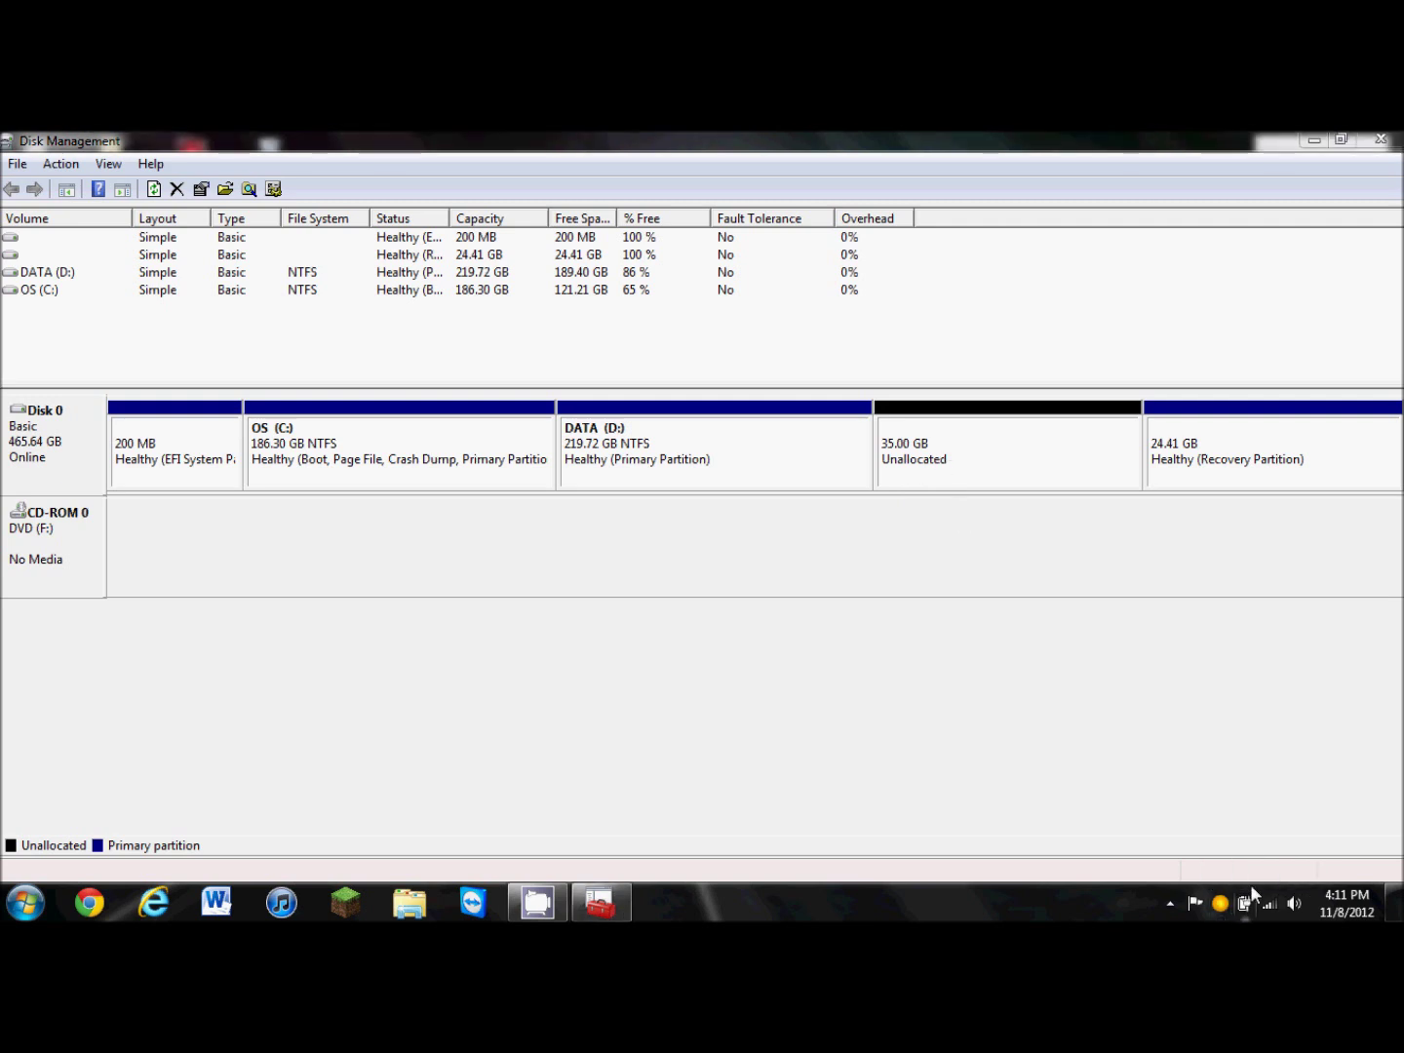
Start a New Simple Volume on the 35 GB unallocated space, keeping 35840 MB and drive letter E.
right_click(1013, 451)
click(1036, 464)
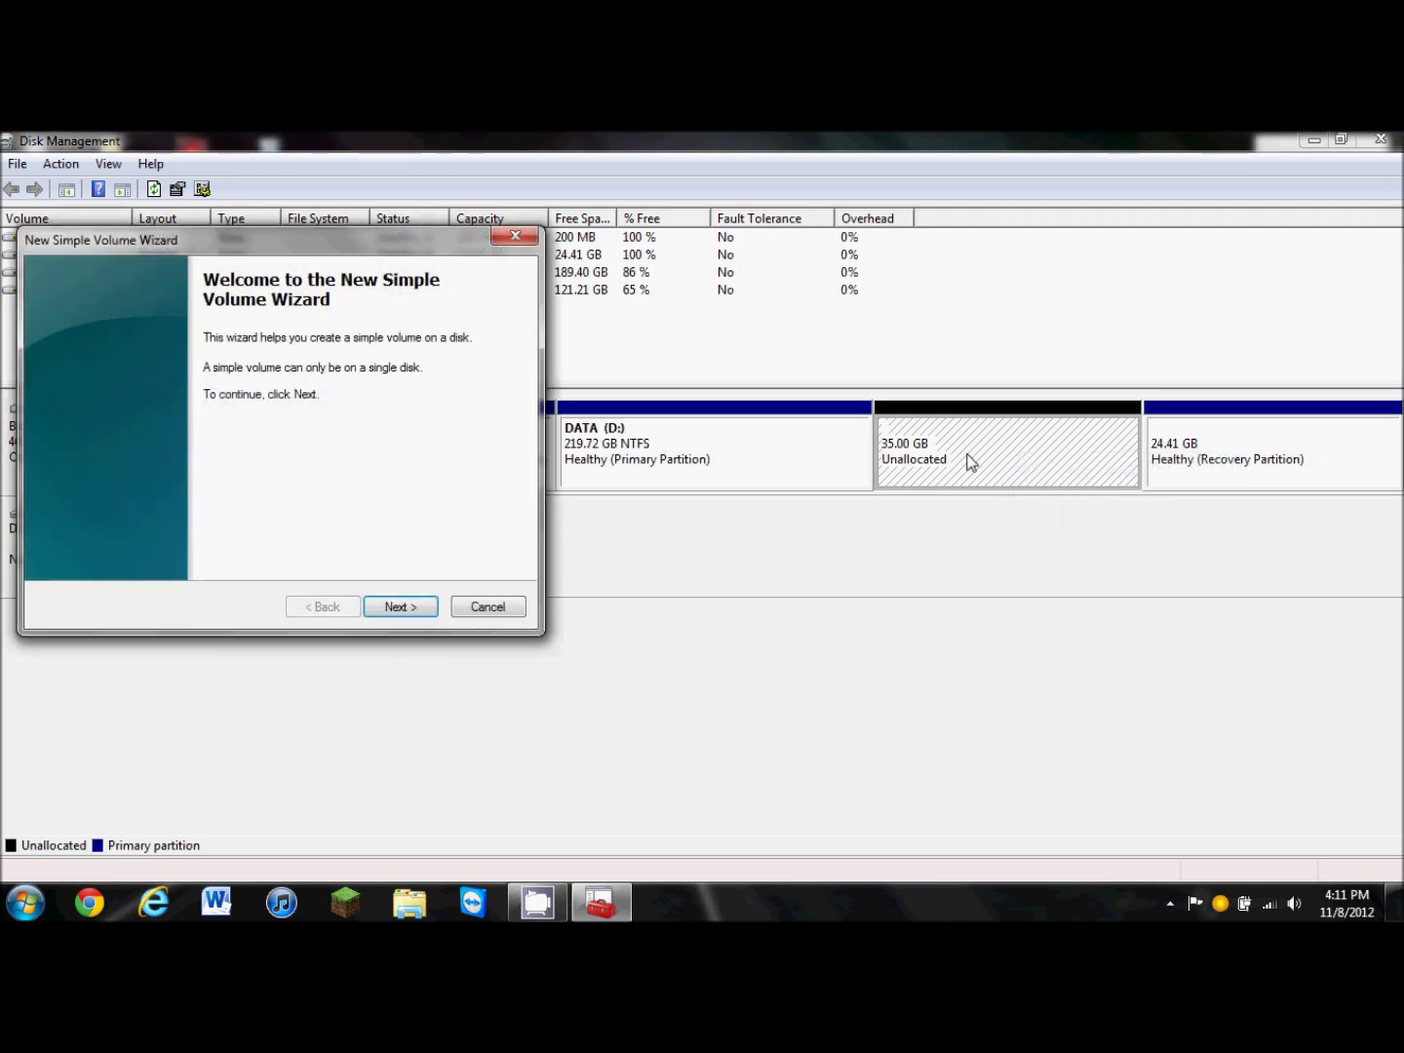
click(414, 608)
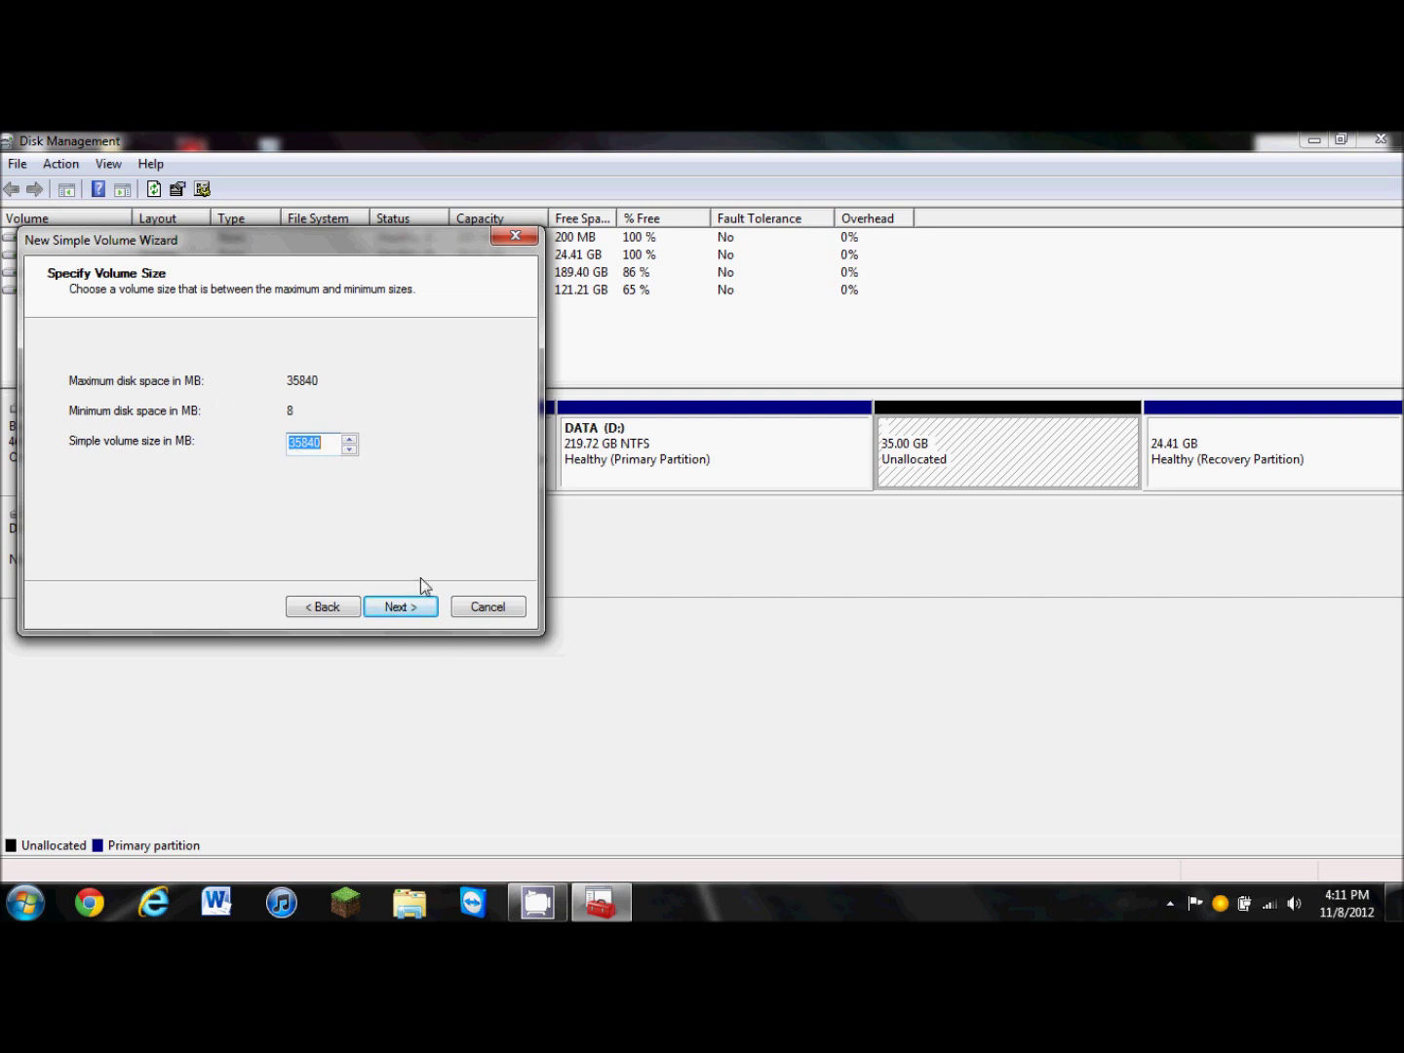
click(420, 609)
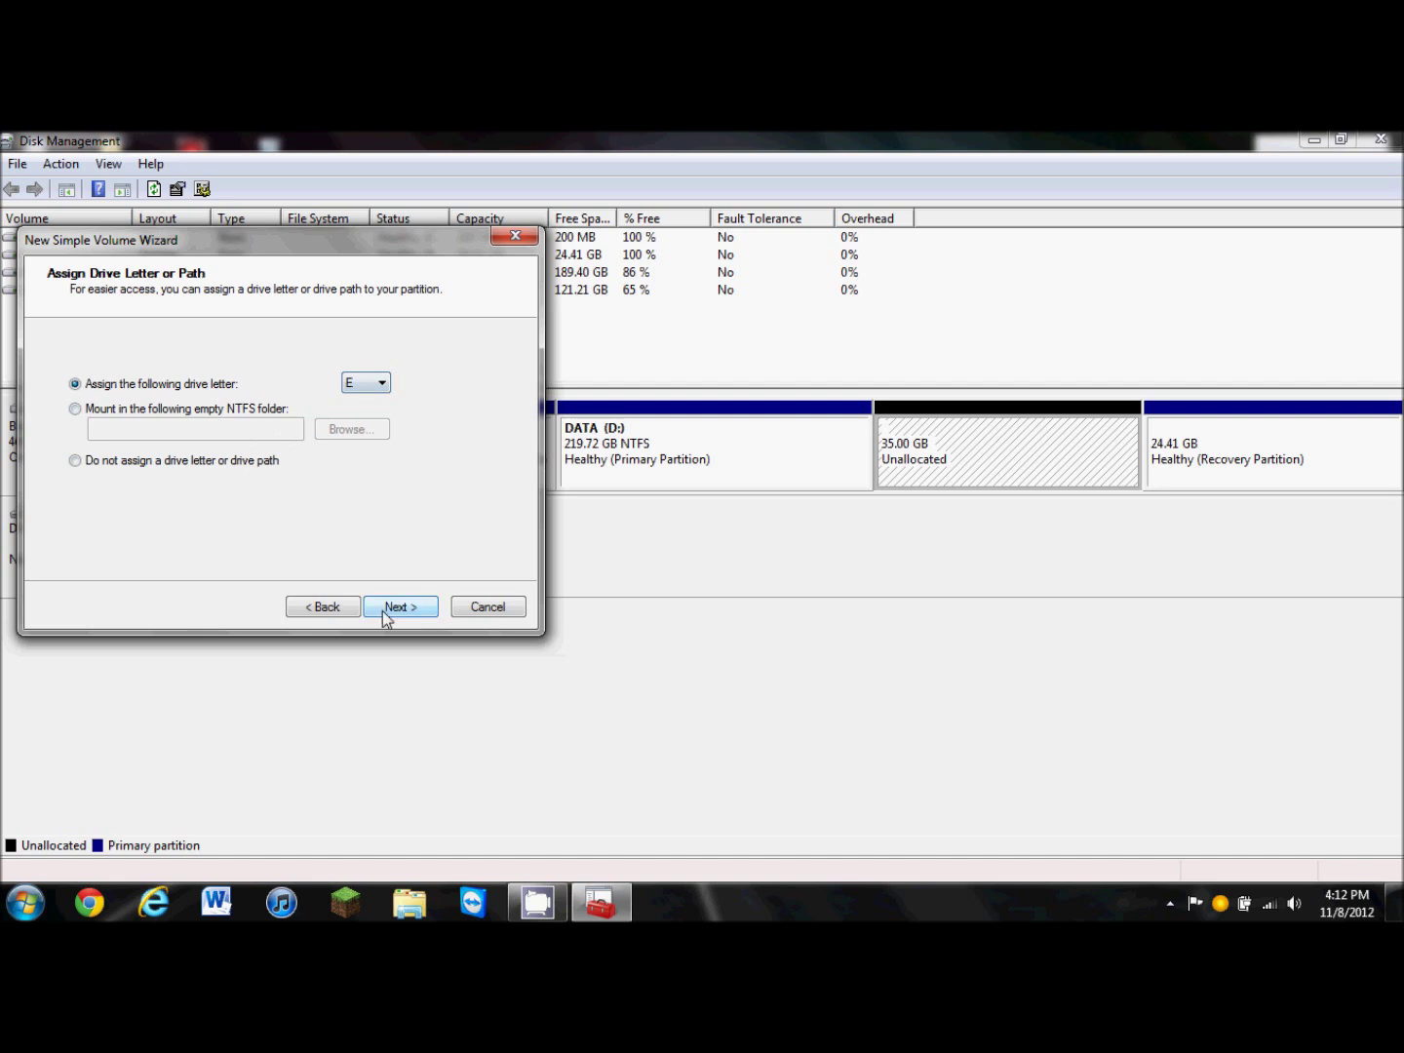
click(386, 612)
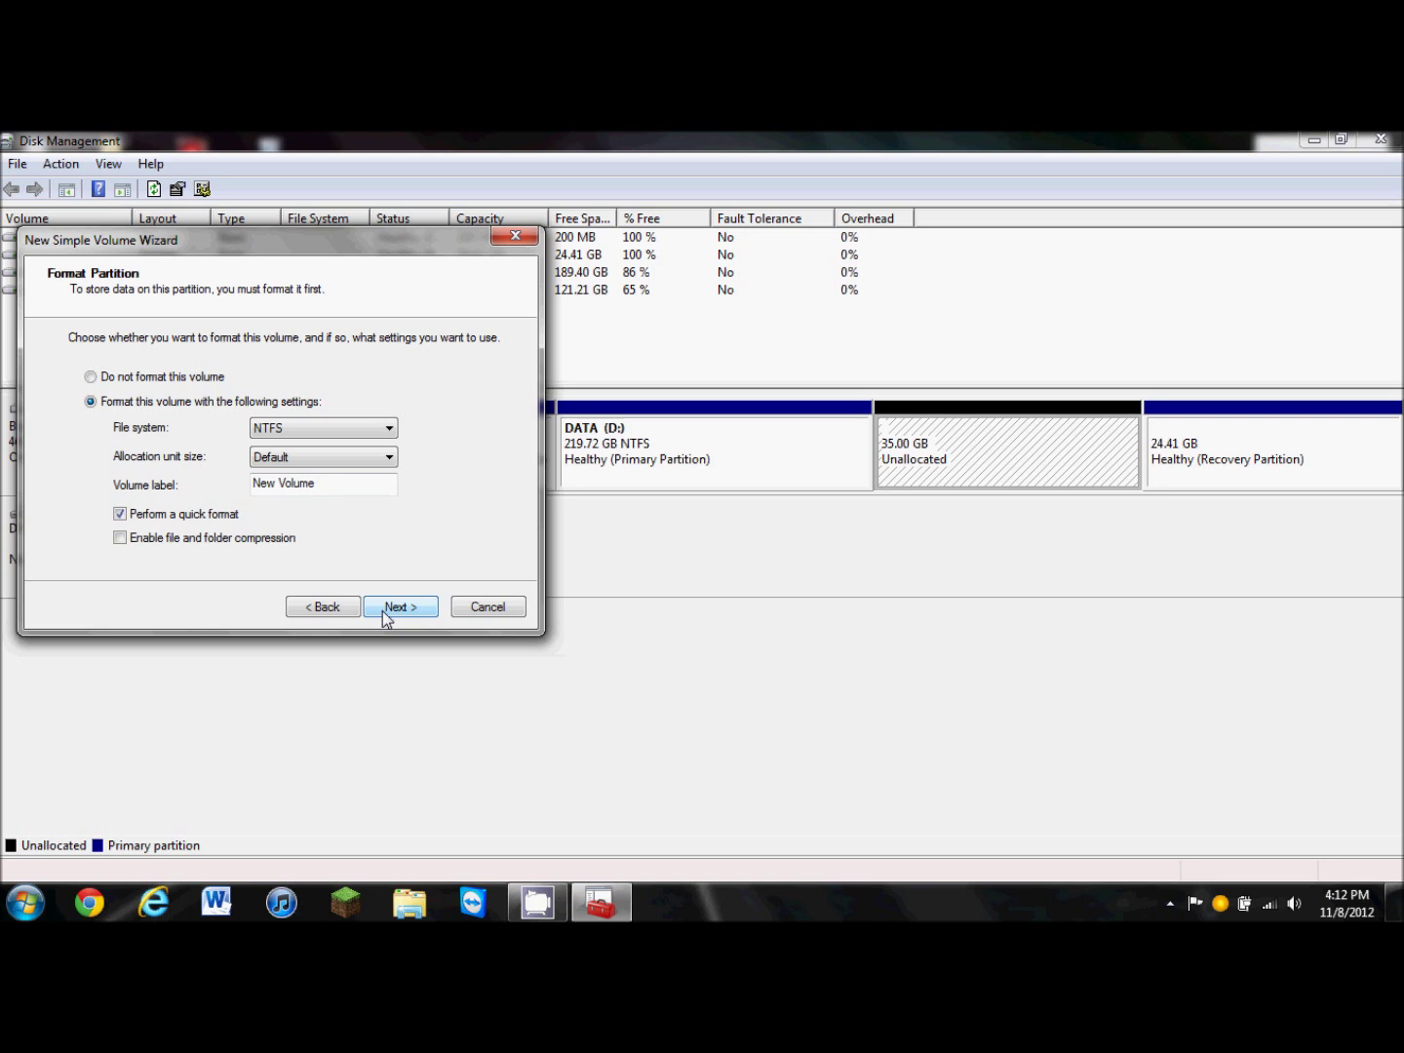
Keep NTFS with Default allocation unit size and label the volume 'Windows 8'.
click(390, 458)
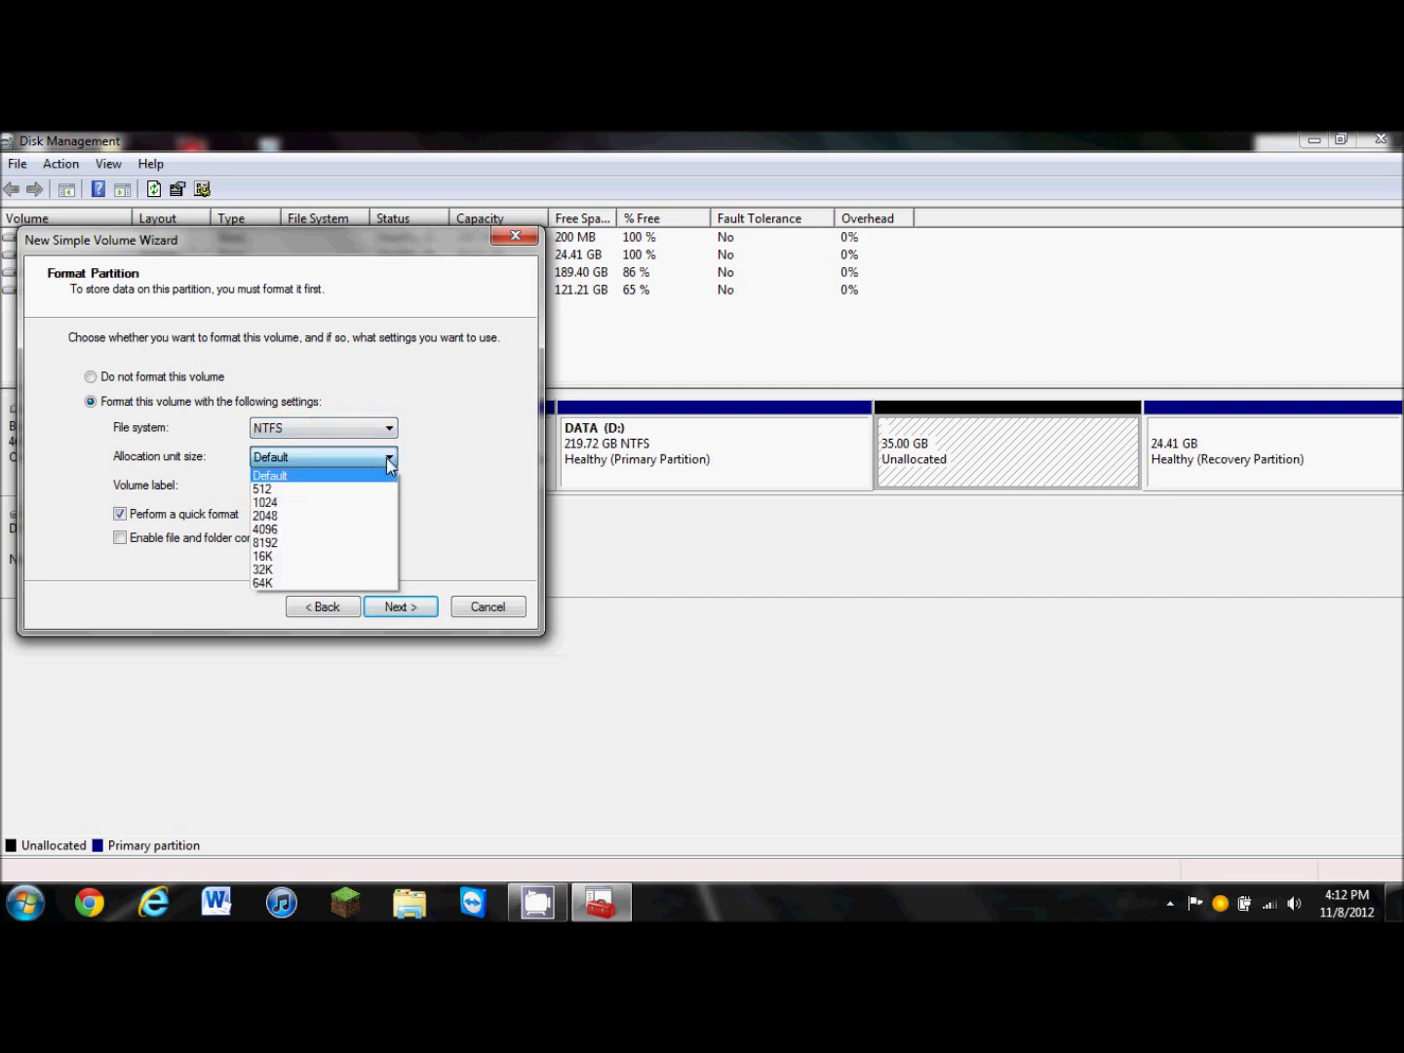
click(387, 459)
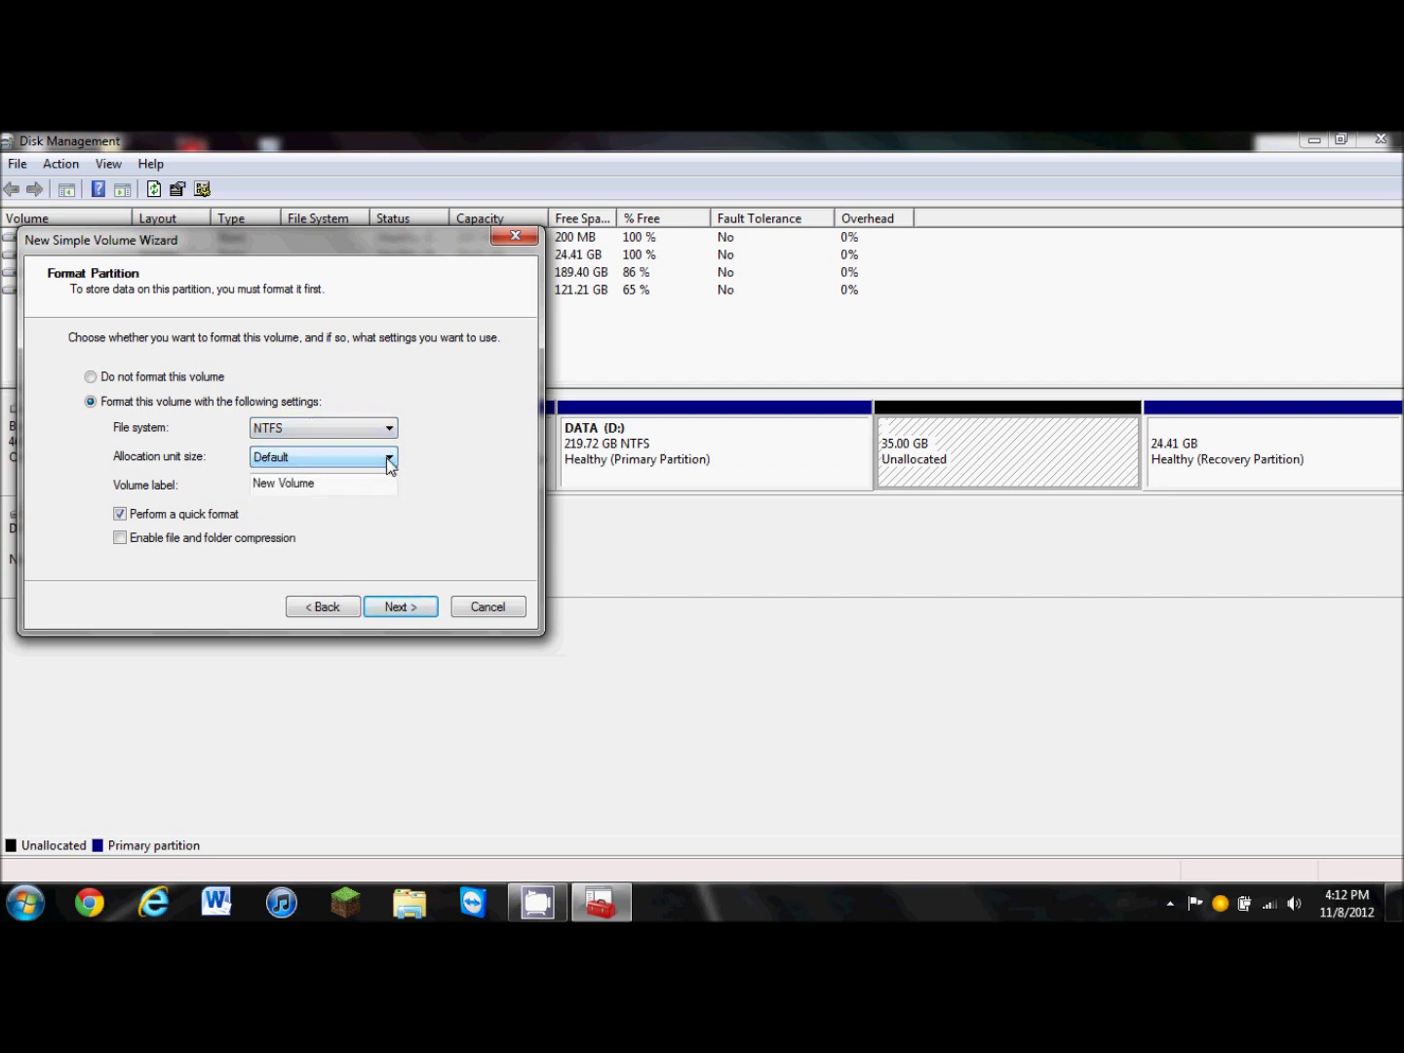
key(Tab)
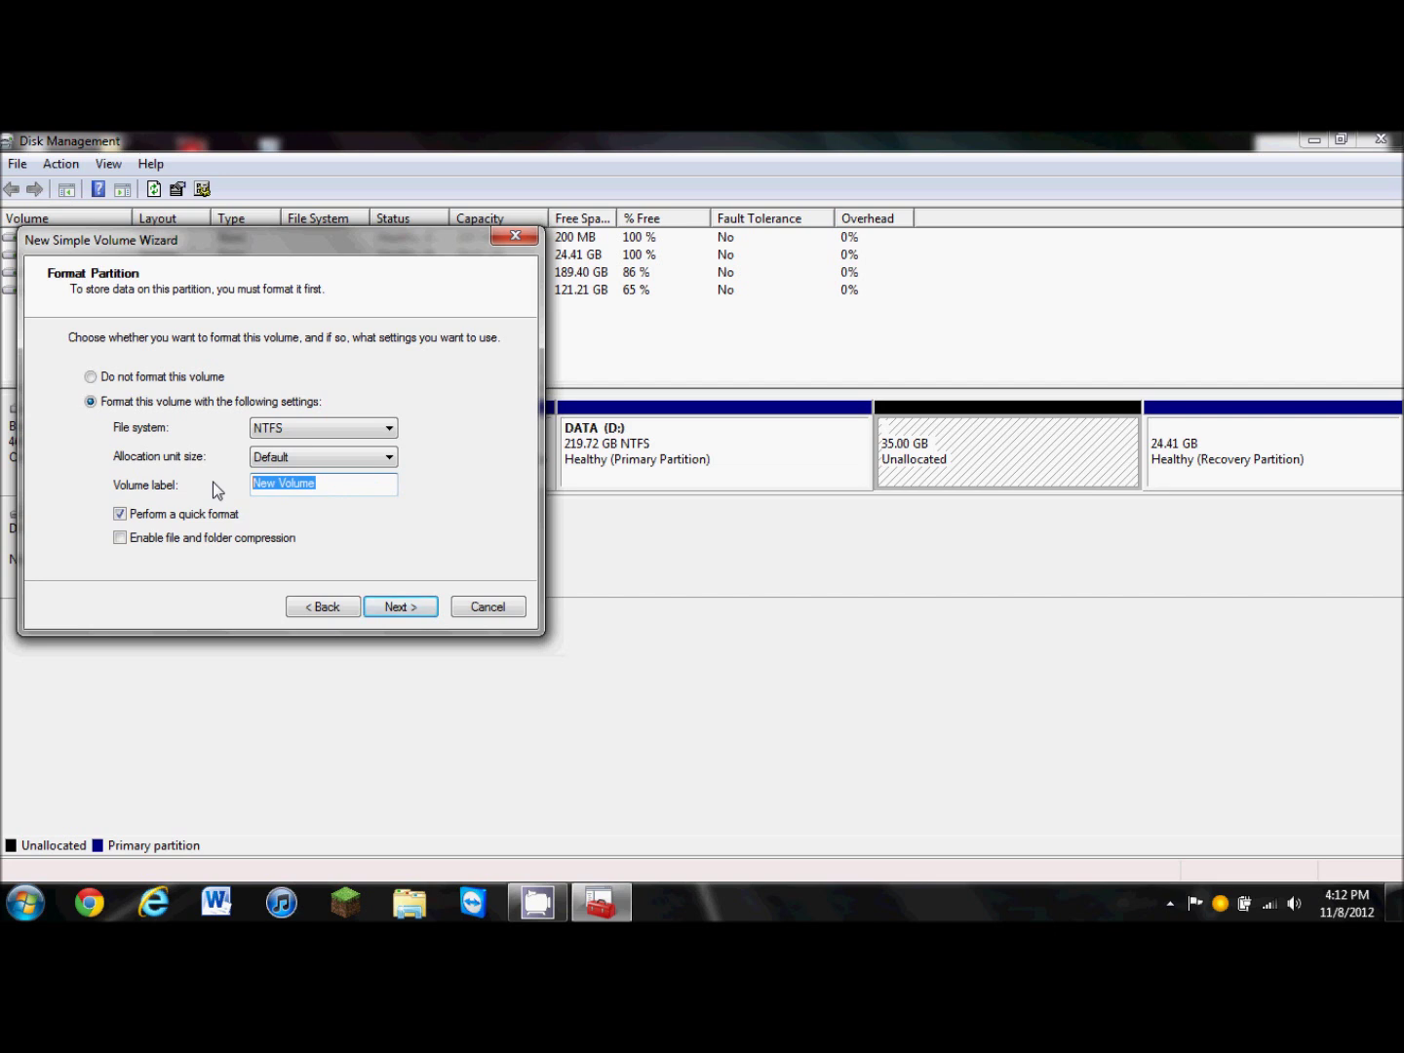
text(Windows 8)
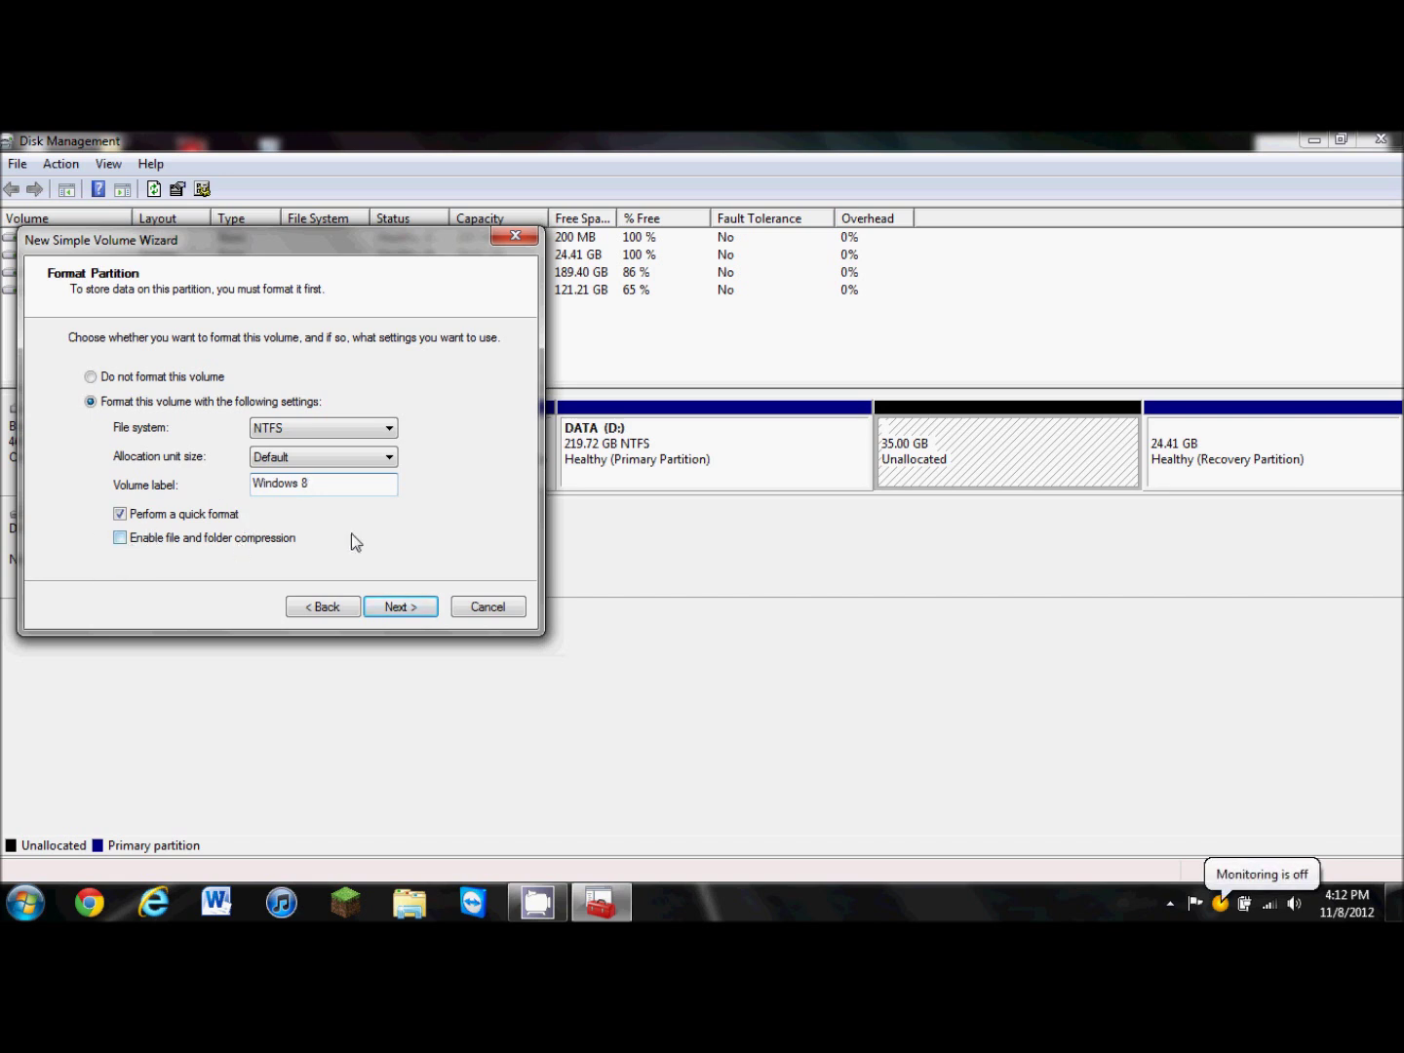
Review the wizard summary and finish, creating the 35 GB NTFS Windows 8 (E:) volume.
click(180, 539)
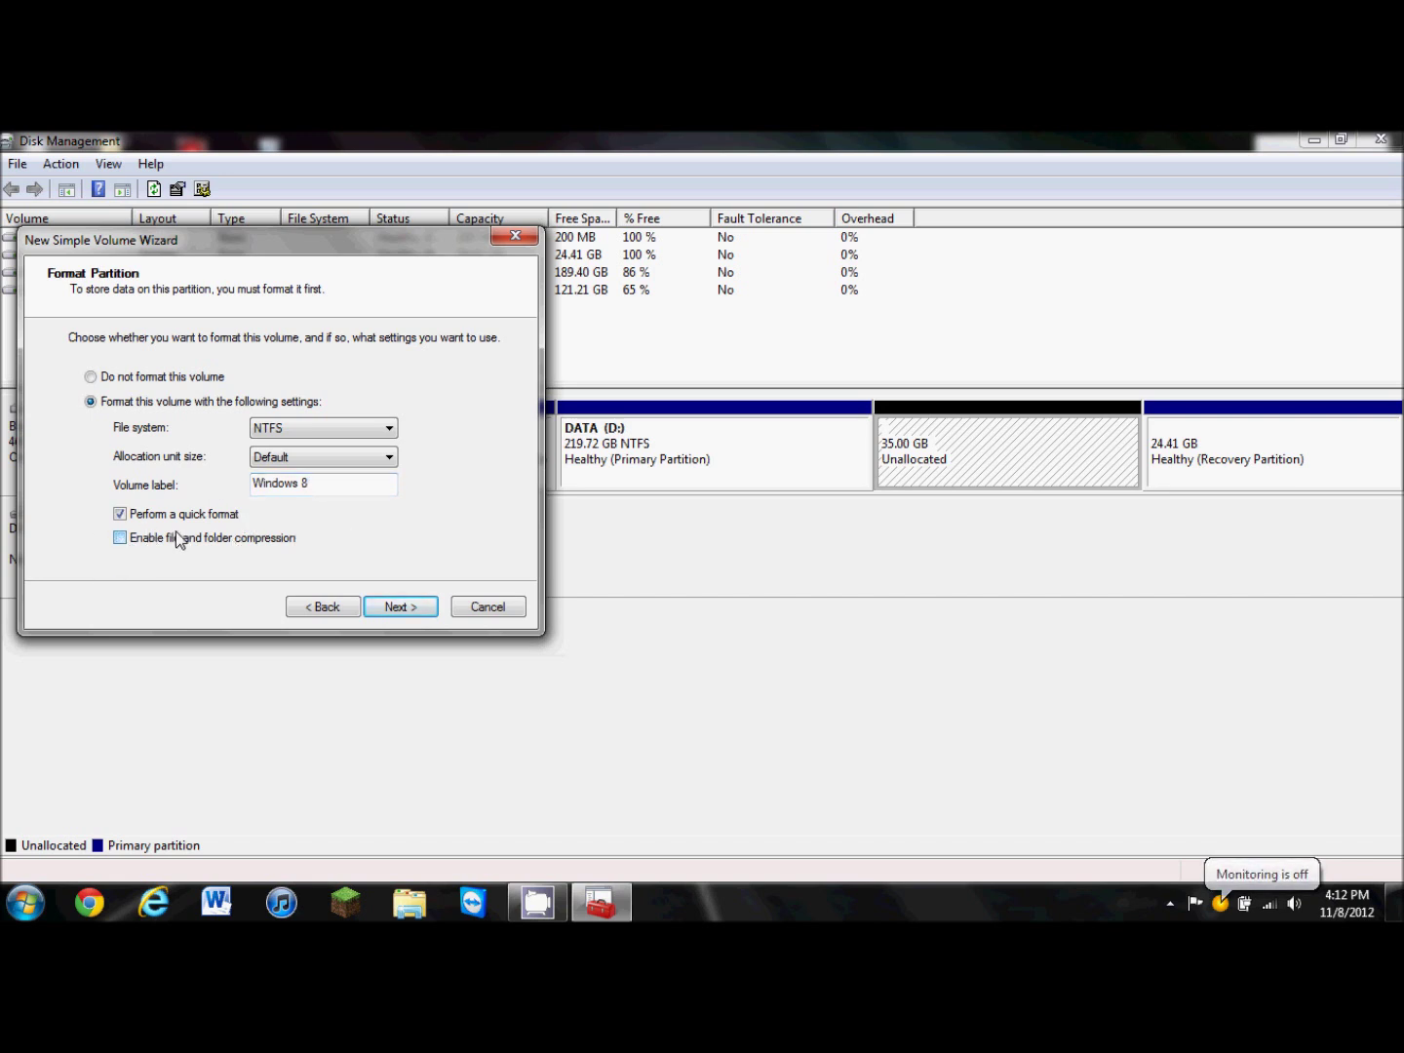
click(387, 610)
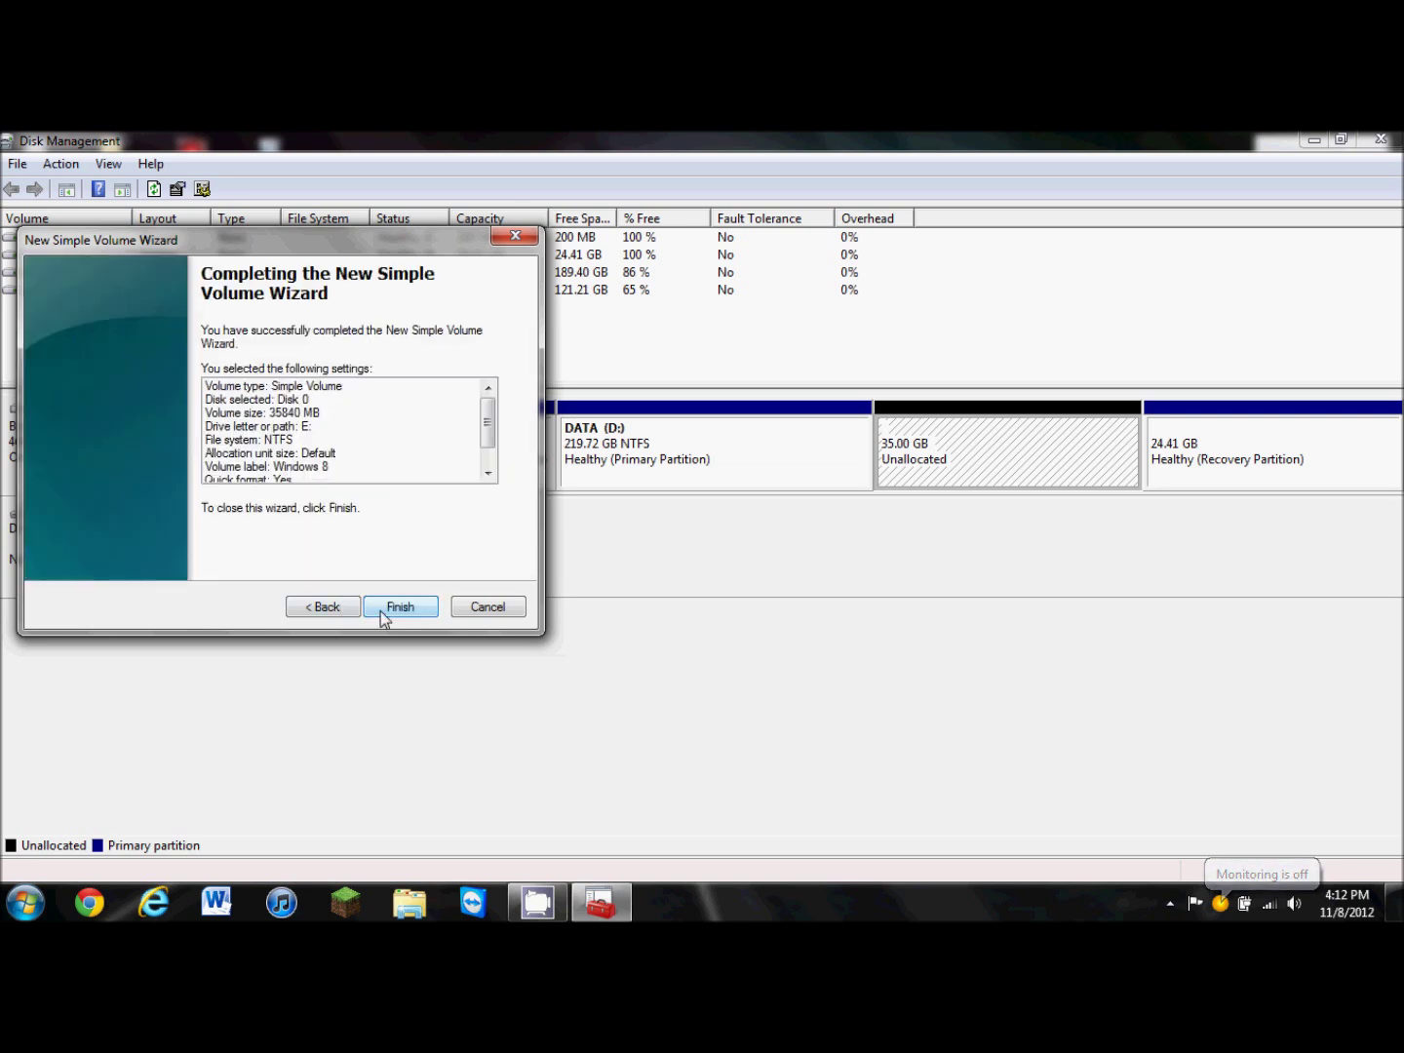
scroll(360, 404, down, 1)
scroll(360, 405, up, 1)
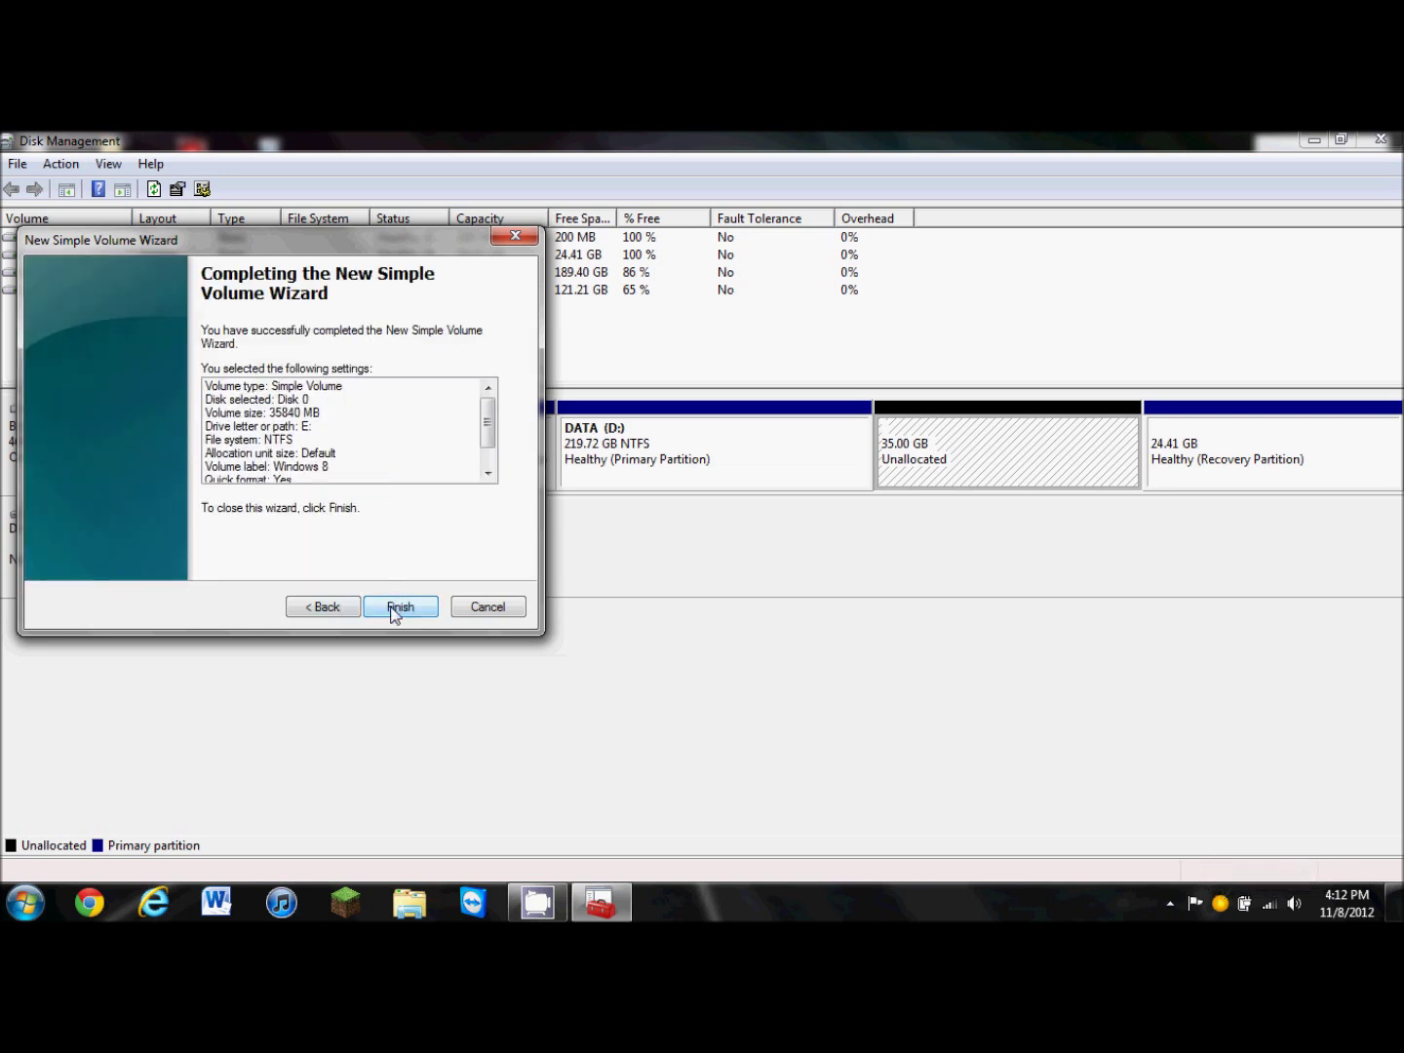
click(398, 608)
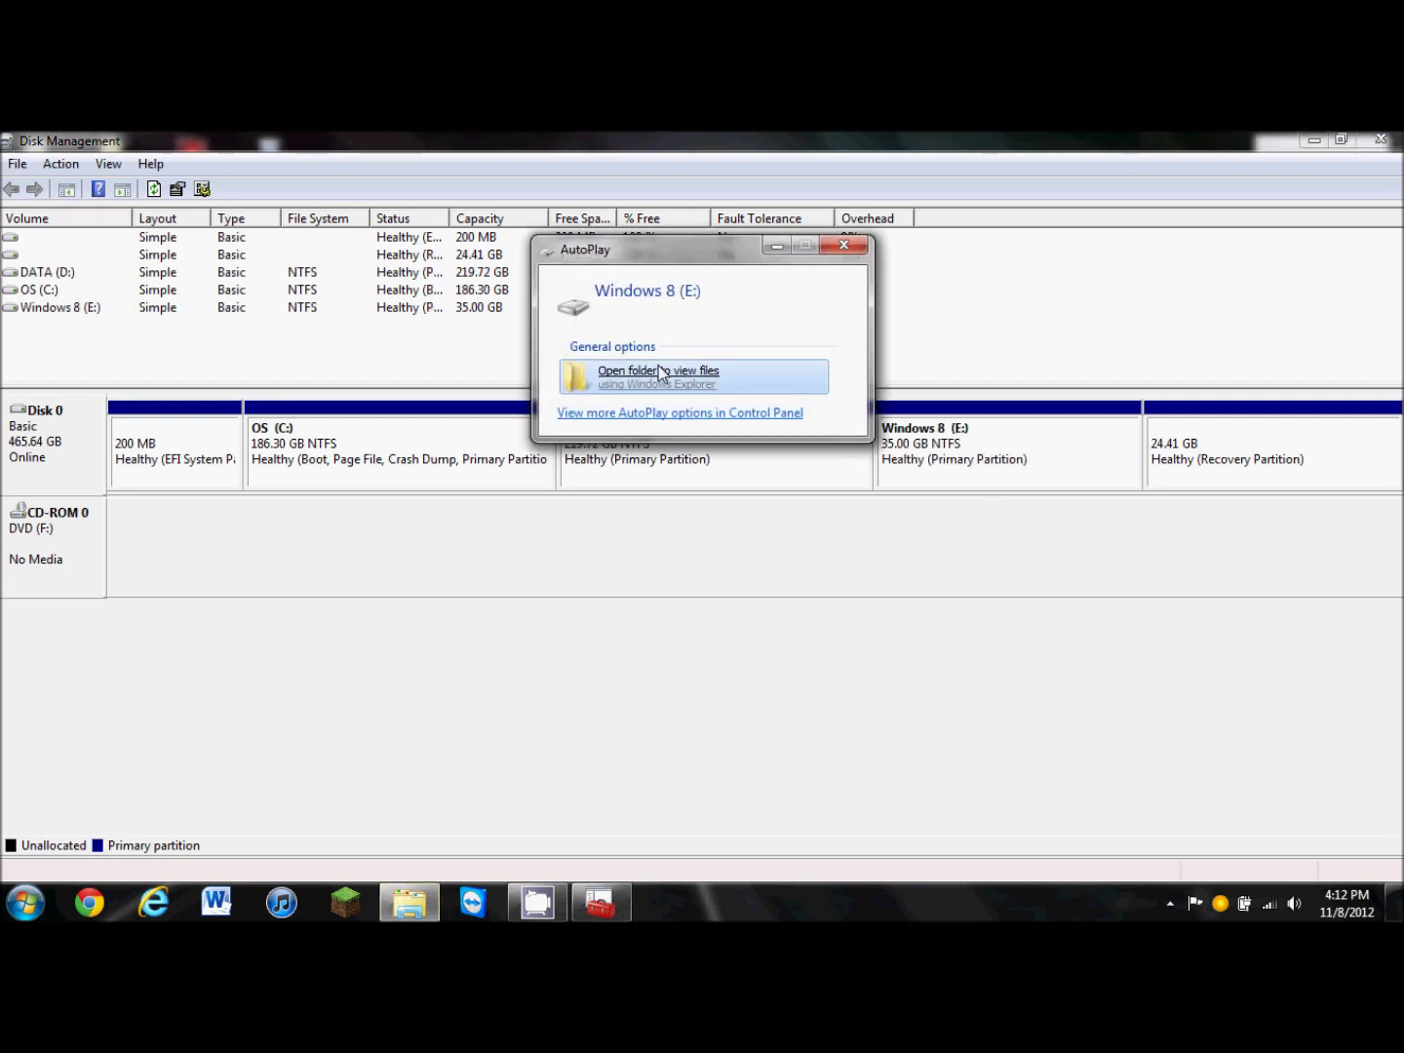
Open Windows 8 (E:) from AutoPlay, check its 34.9 GB free under Computer, then close Explorer and Disk Management.
click(663, 373)
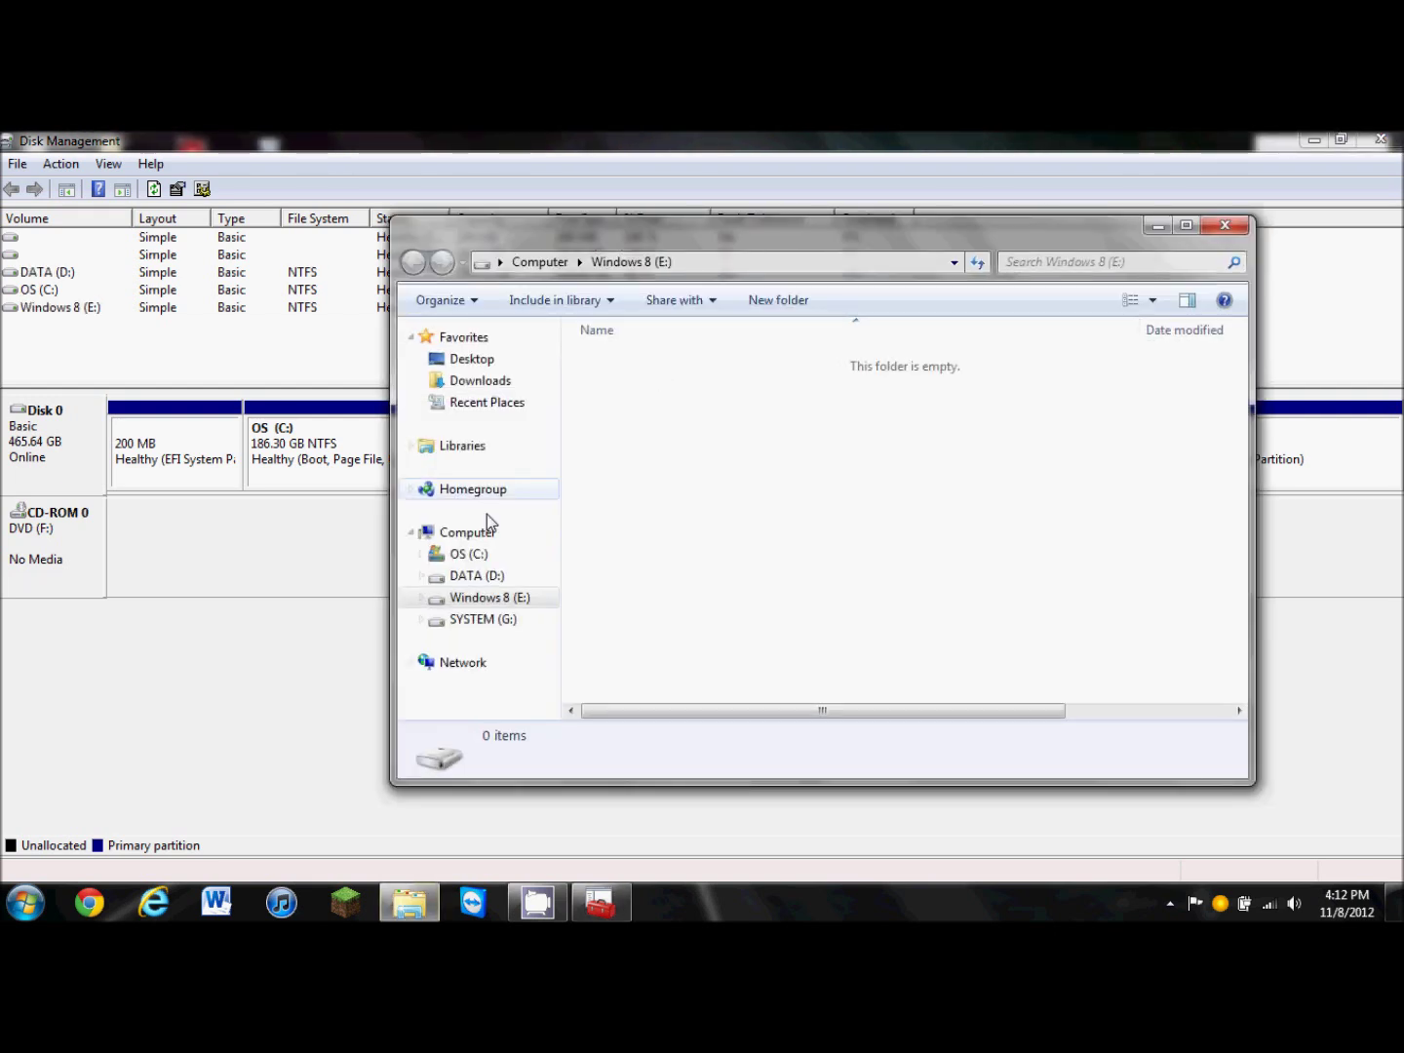
click(478, 535)
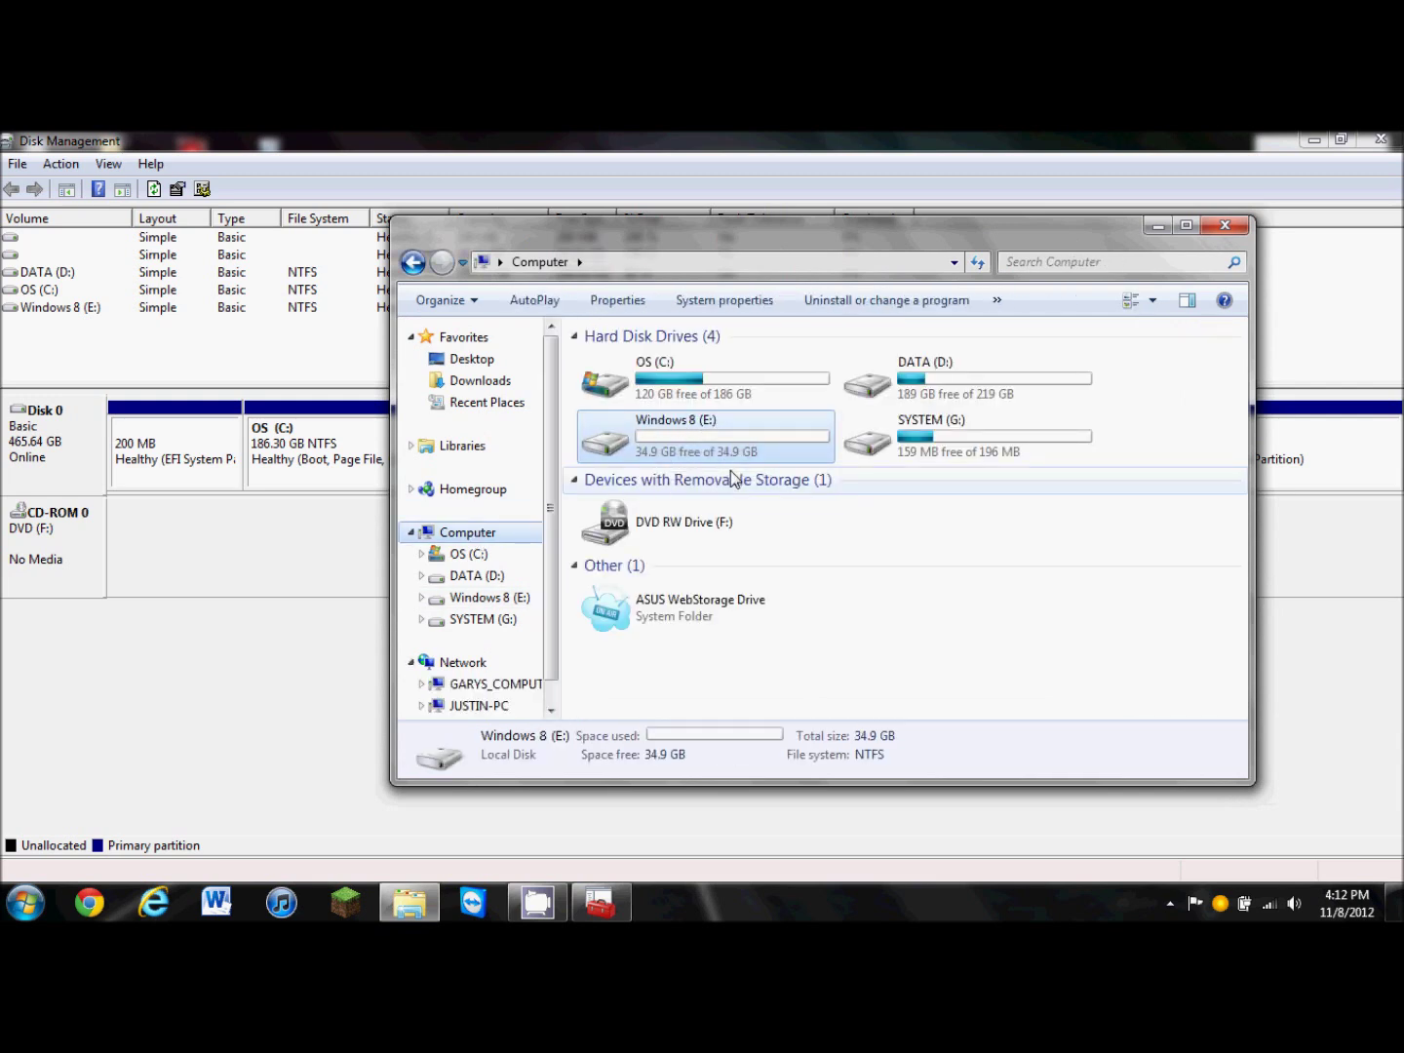
click(1236, 227)
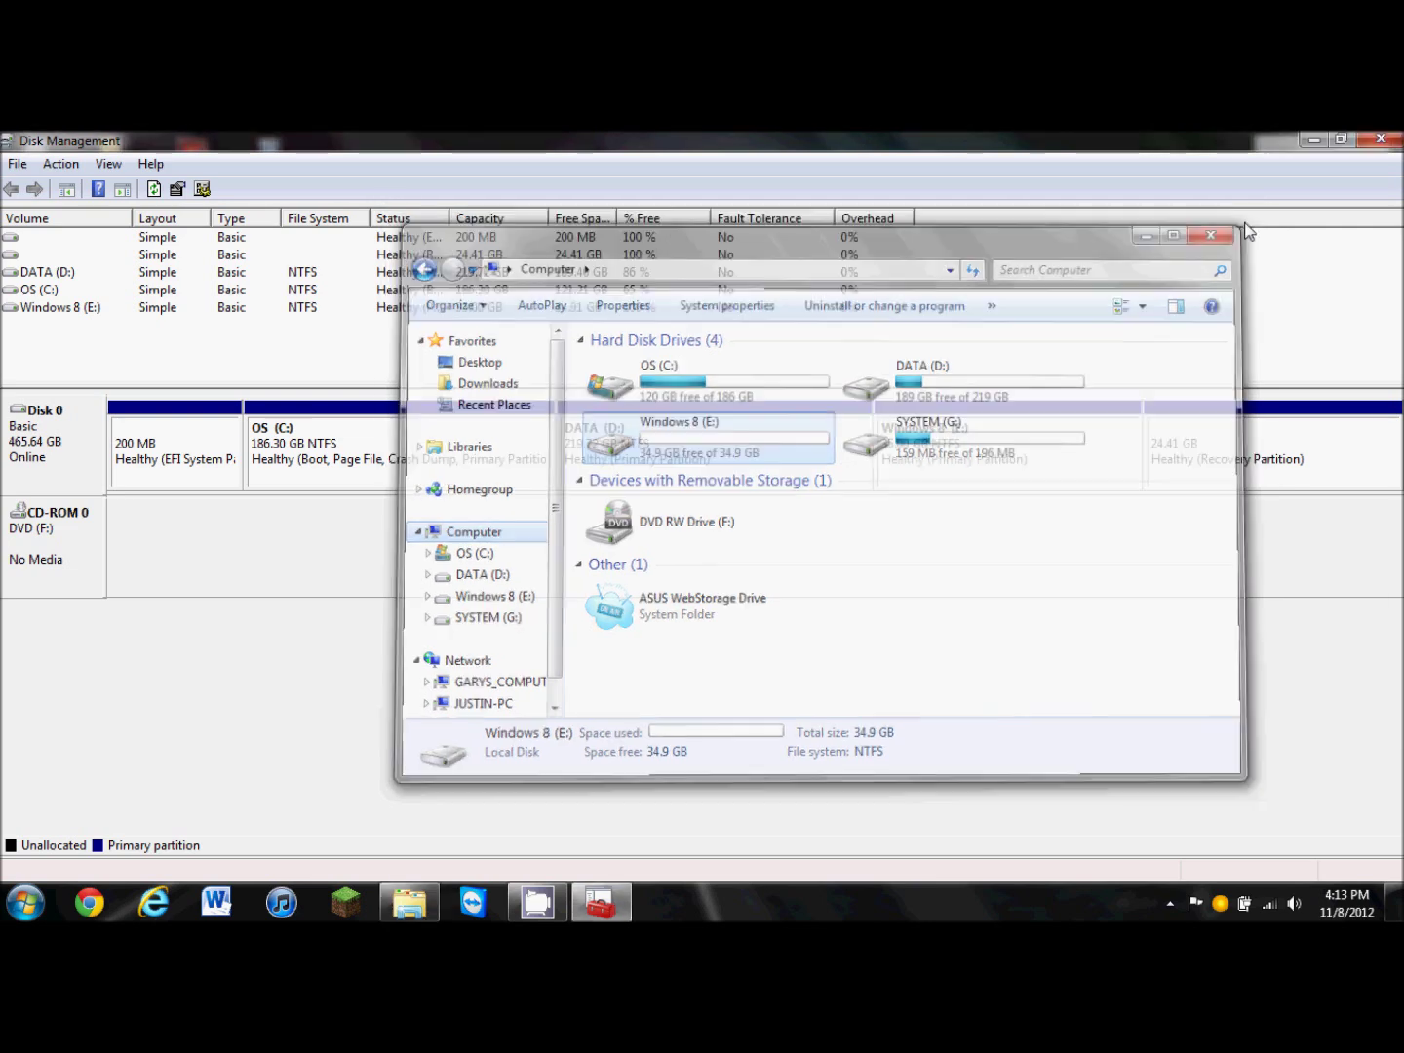
click(1381, 141)
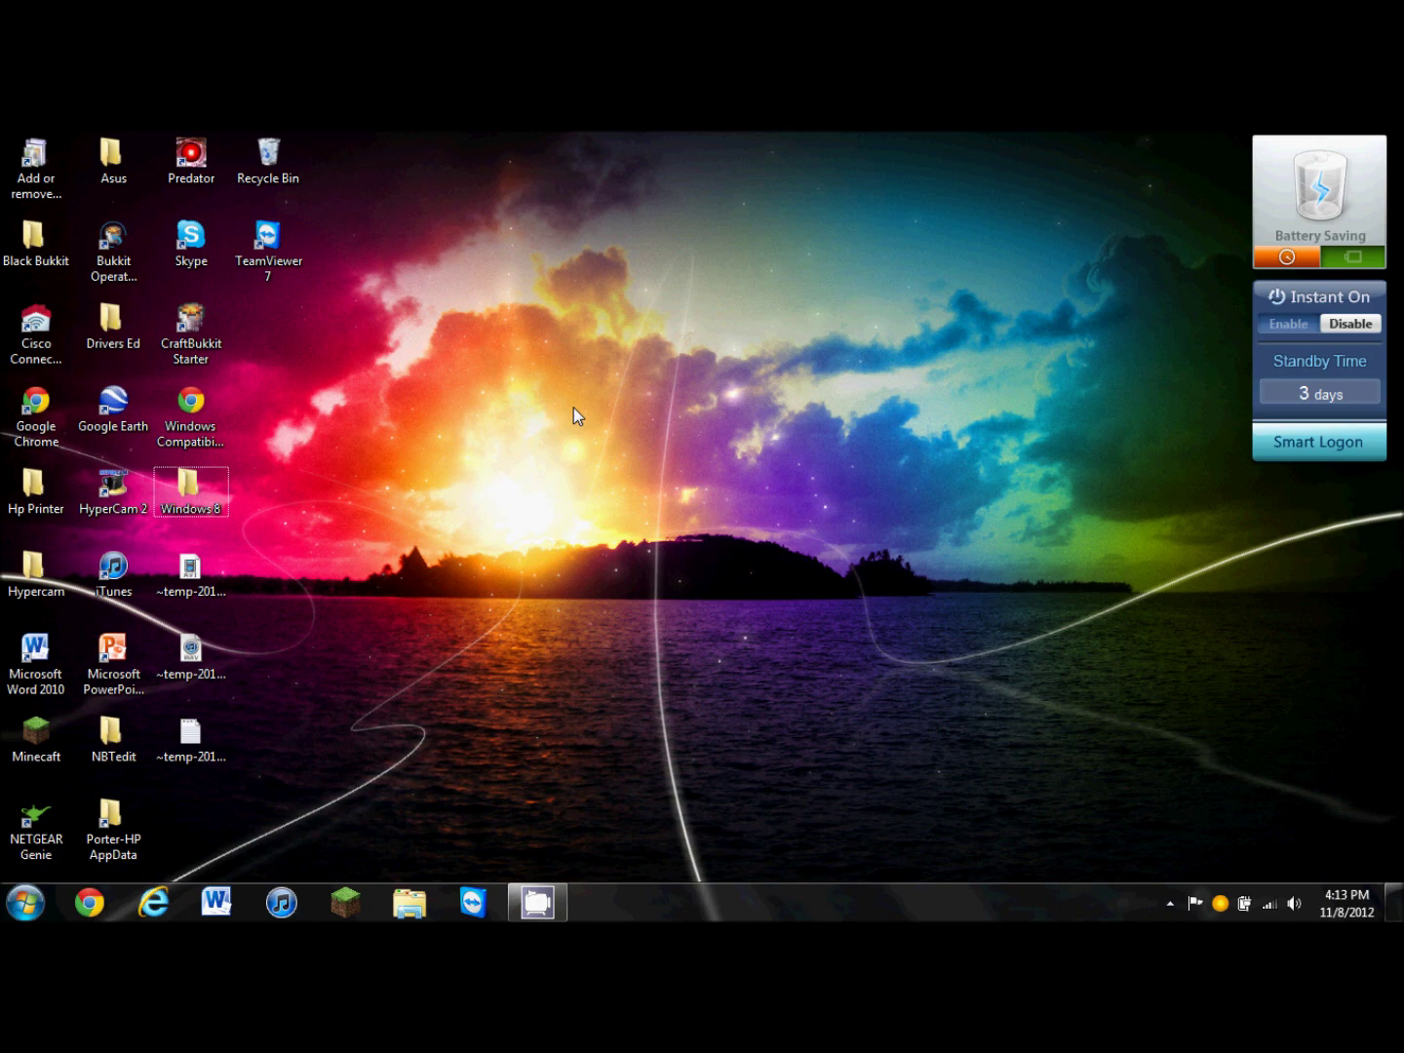
Launch Windows 8 Setup from the desktop's Windows 8 folder and start the installation.
double_click(190, 487)
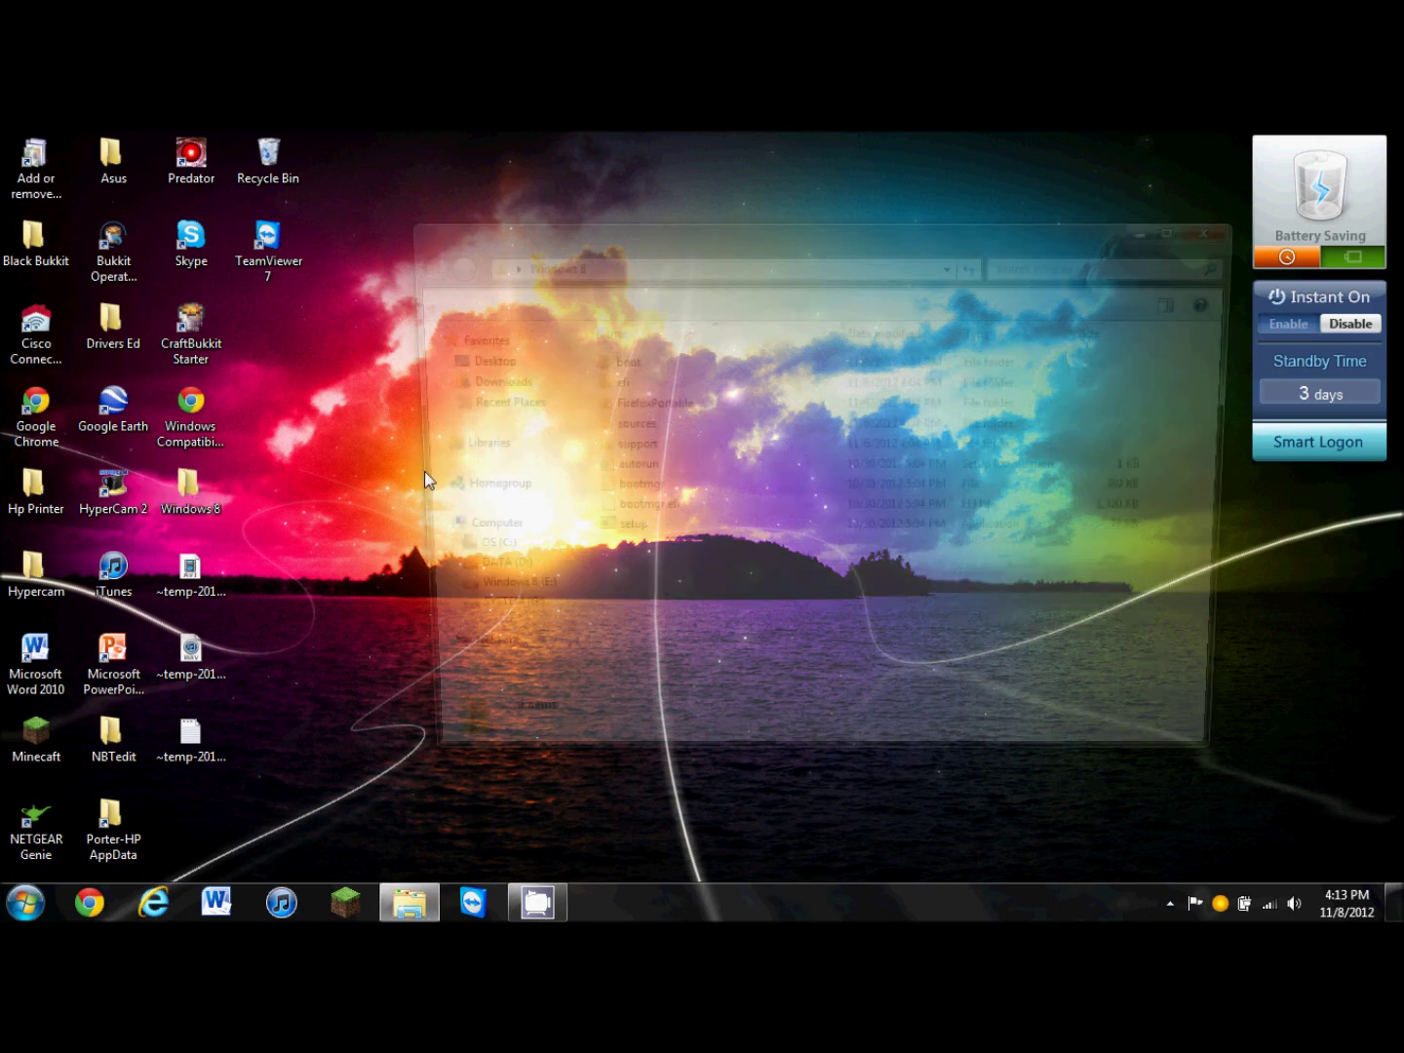
click(1234, 223)
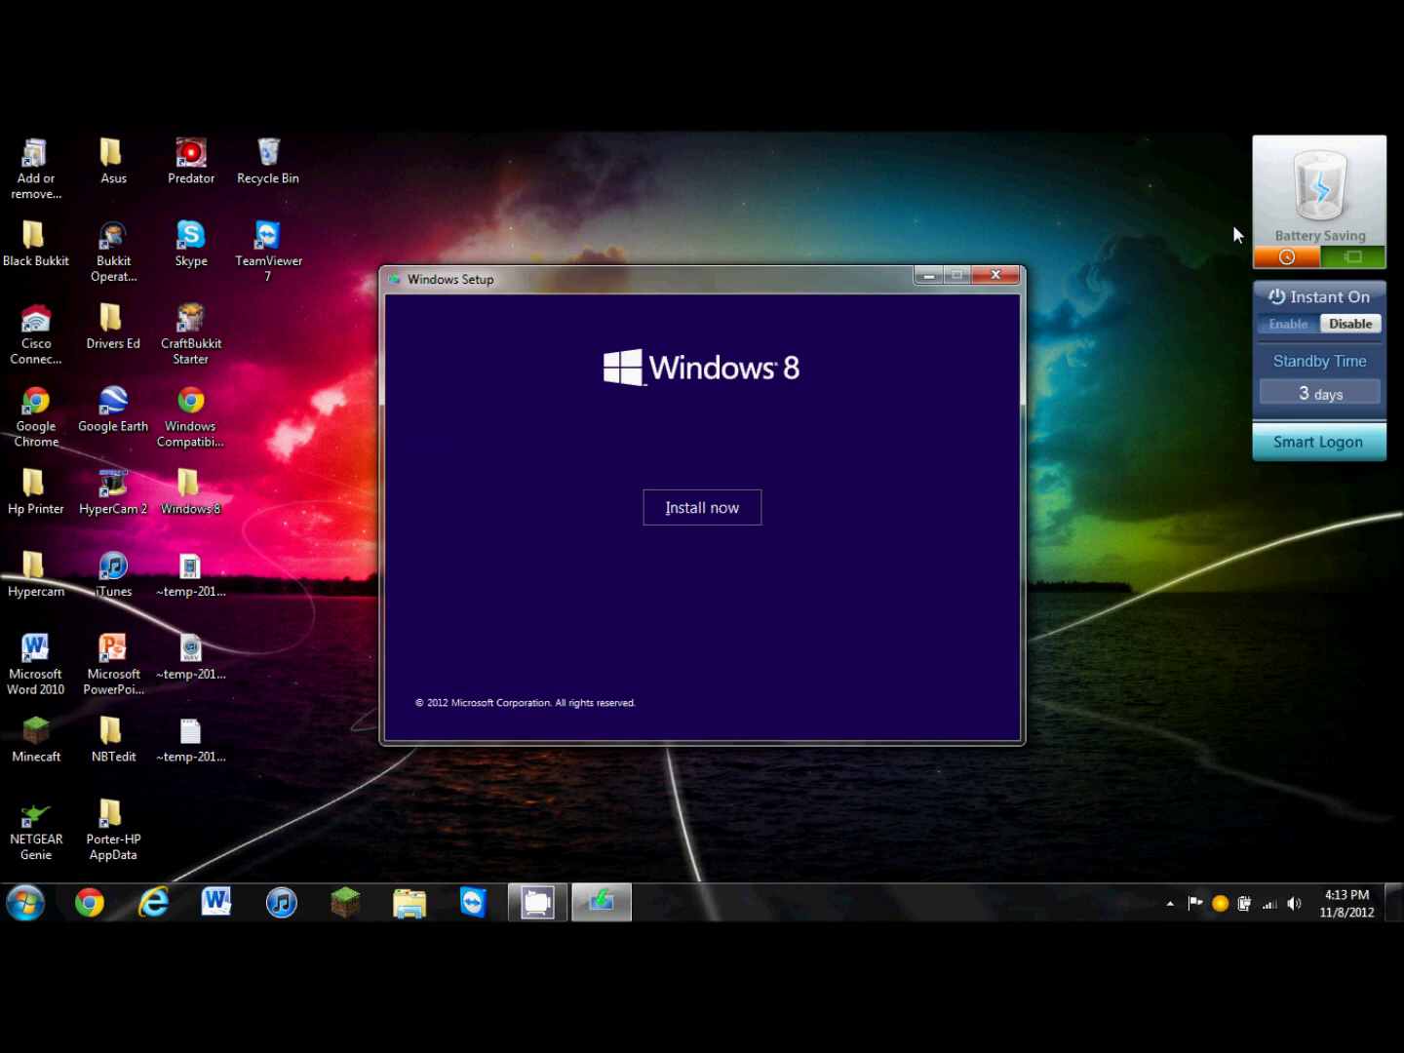
click(716, 509)
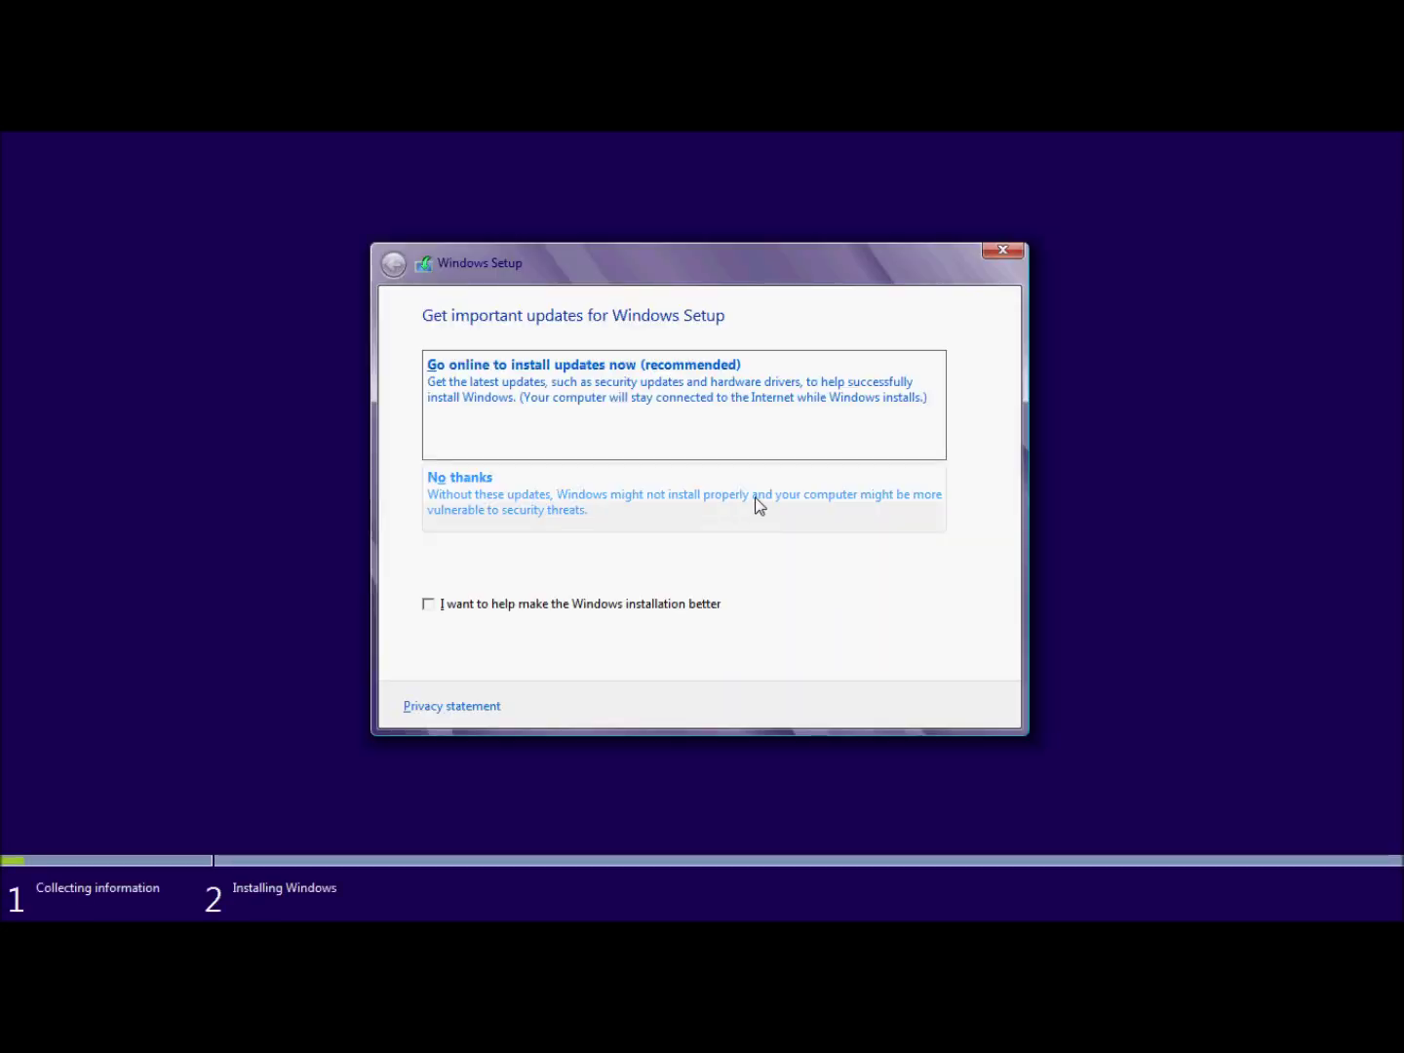
Have setup download the latest updates online, then accept the Windows 8 Pro license terms.
click(542, 449)
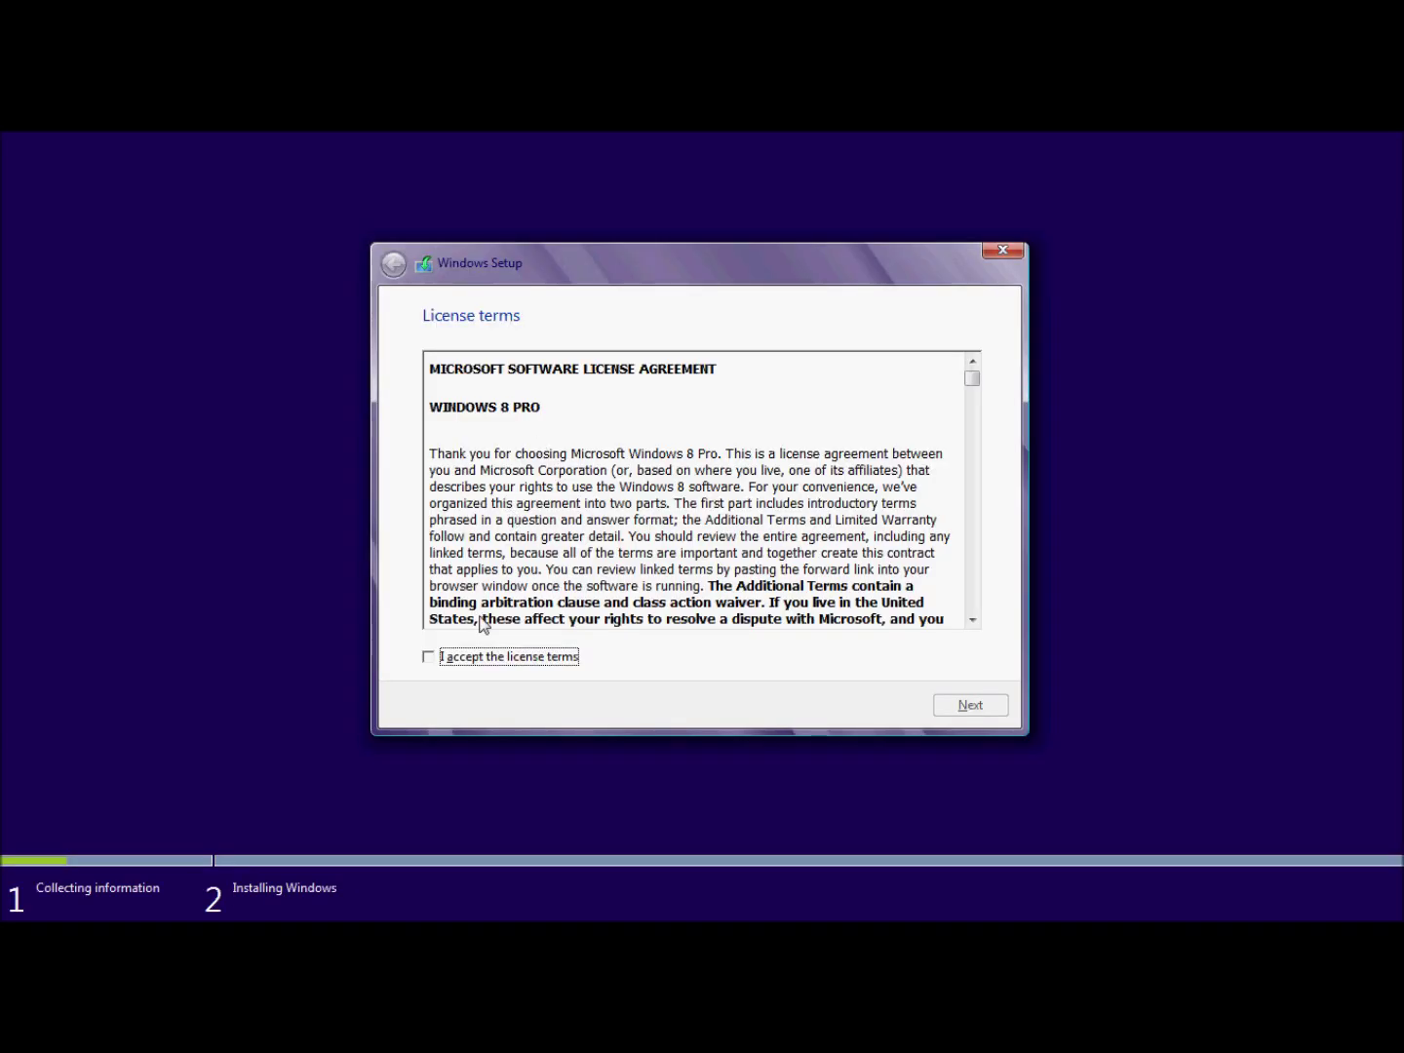
click(486, 659)
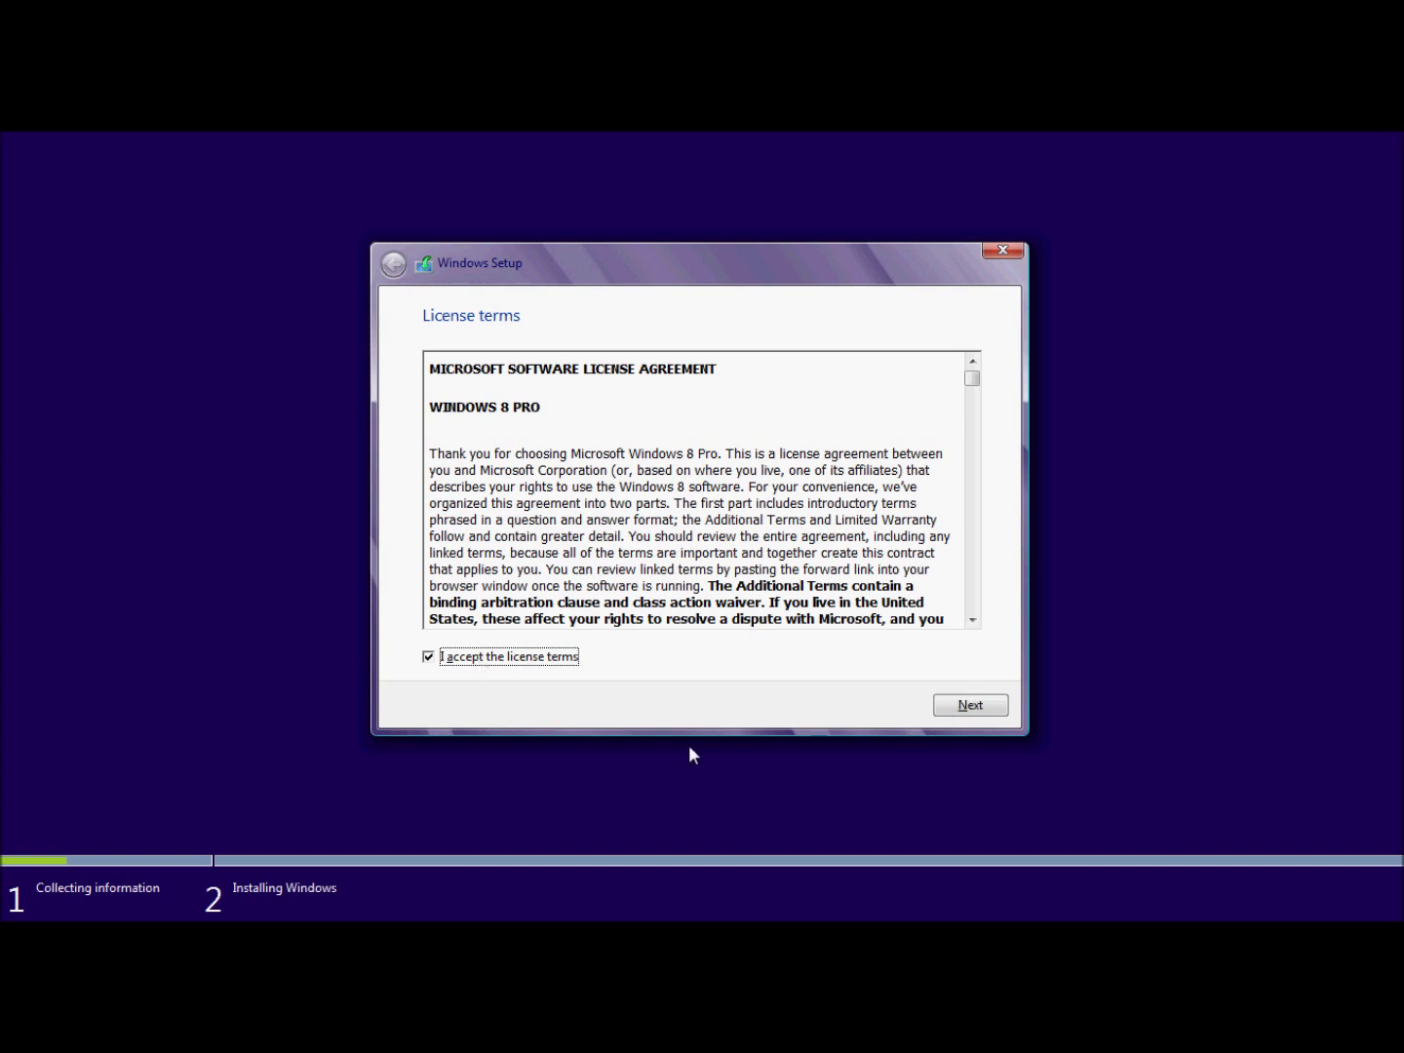
click(942, 709)
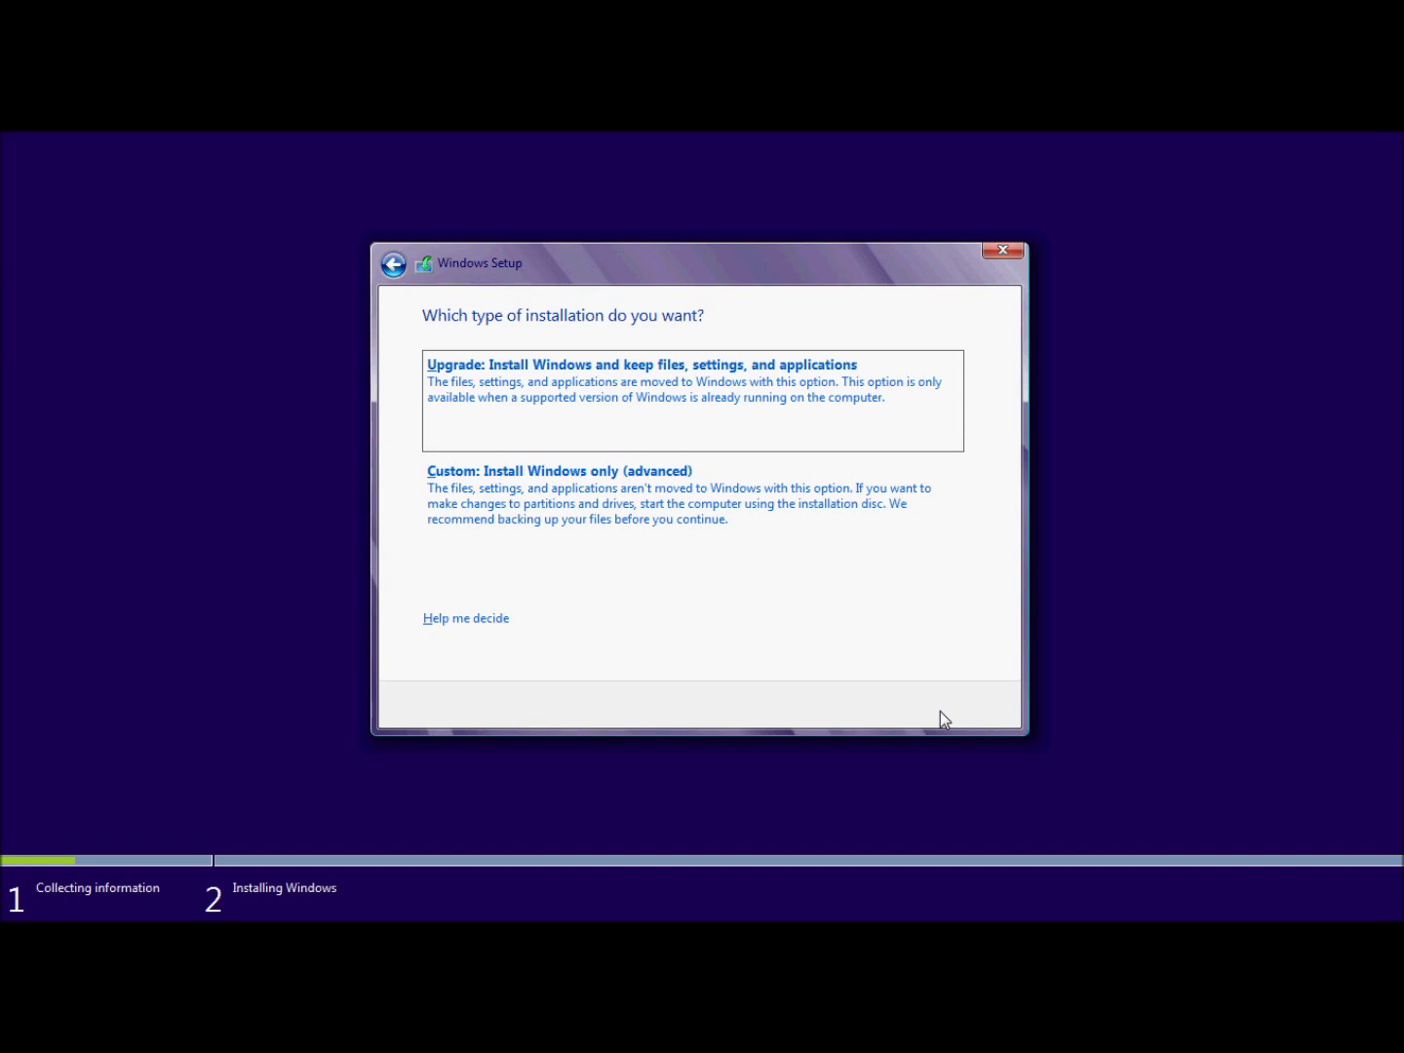
Choose the Custom (advanced) install and look through the partition list for Windows 8 (E:).
click(800, 523)
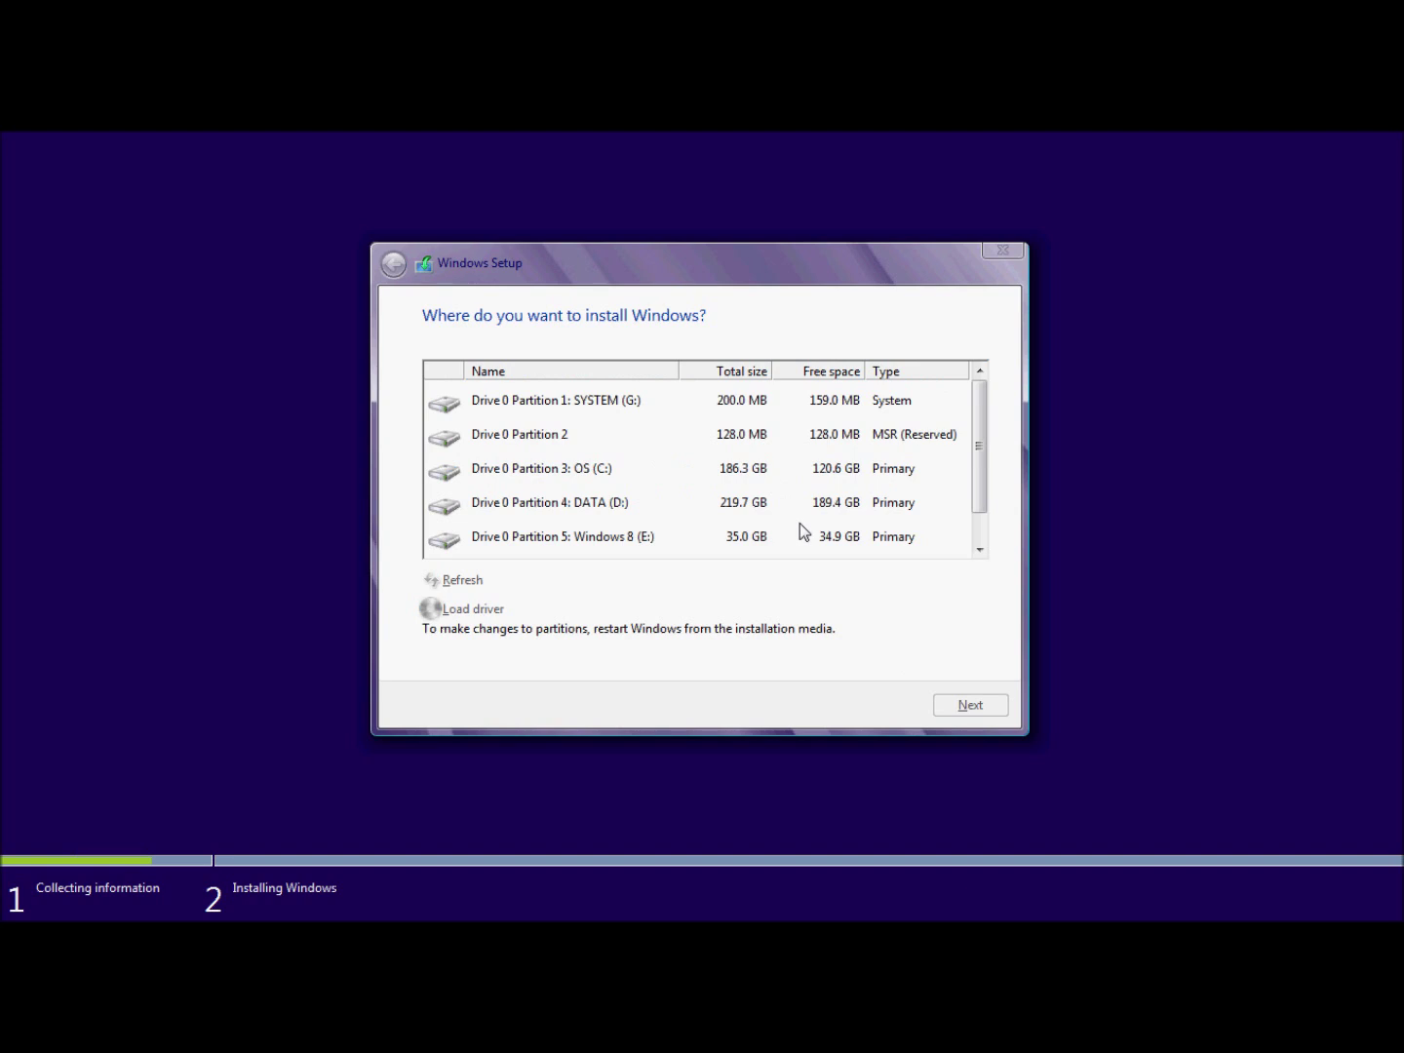
scroll(785, 495, down, 1)
scroll(786, 497, up, 1)
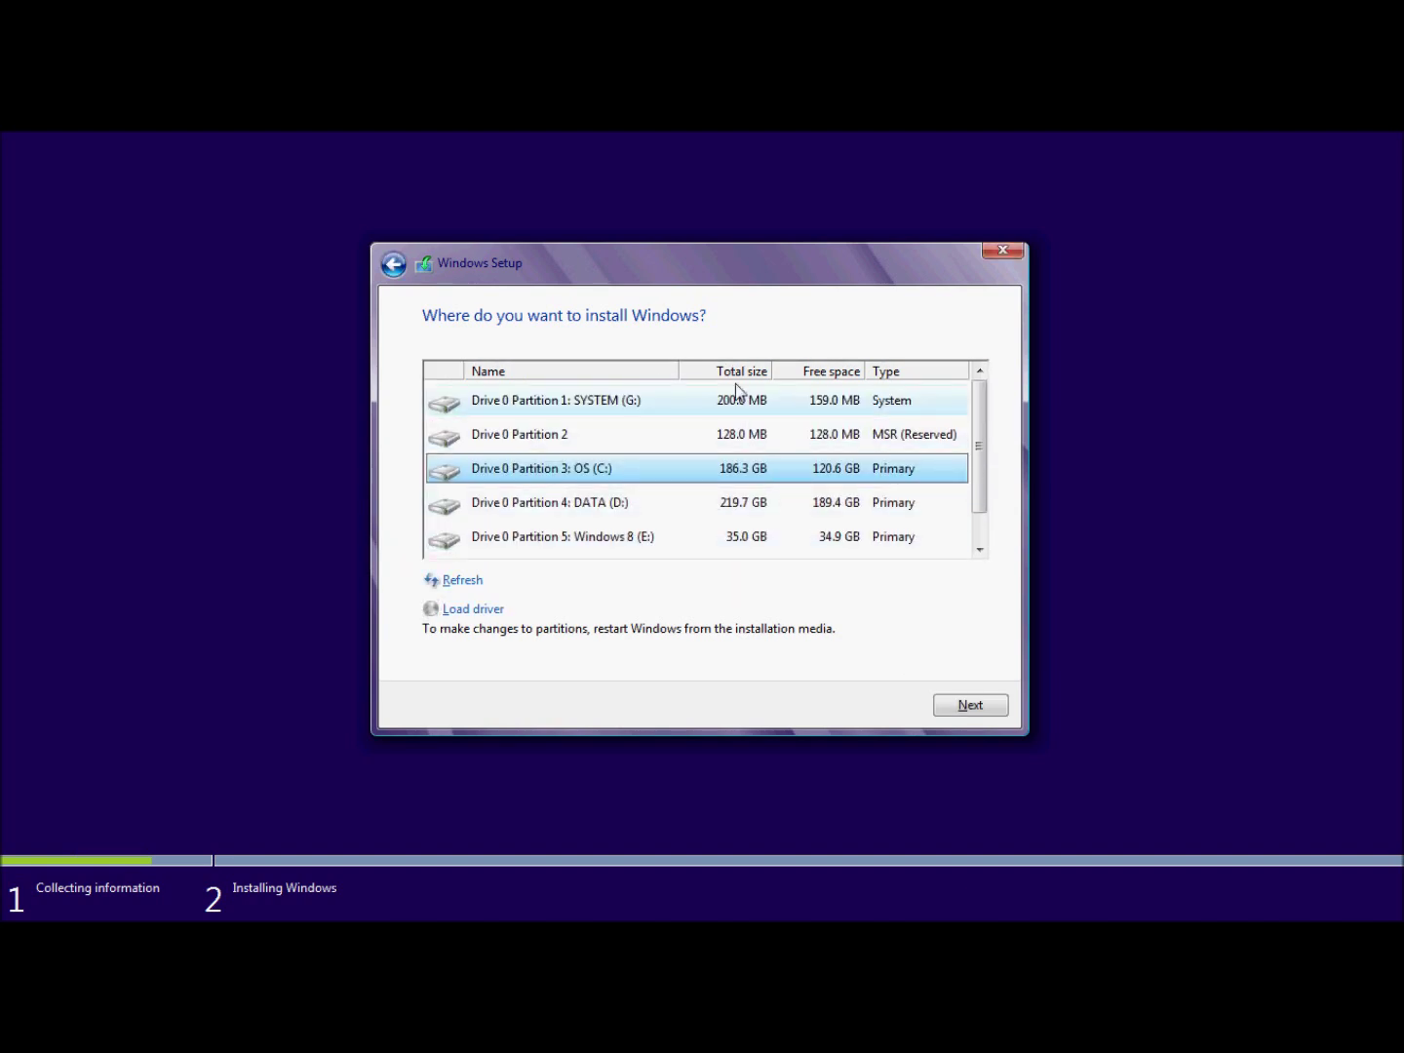
scroll(743, 409, down, 1)
click(737, 530)
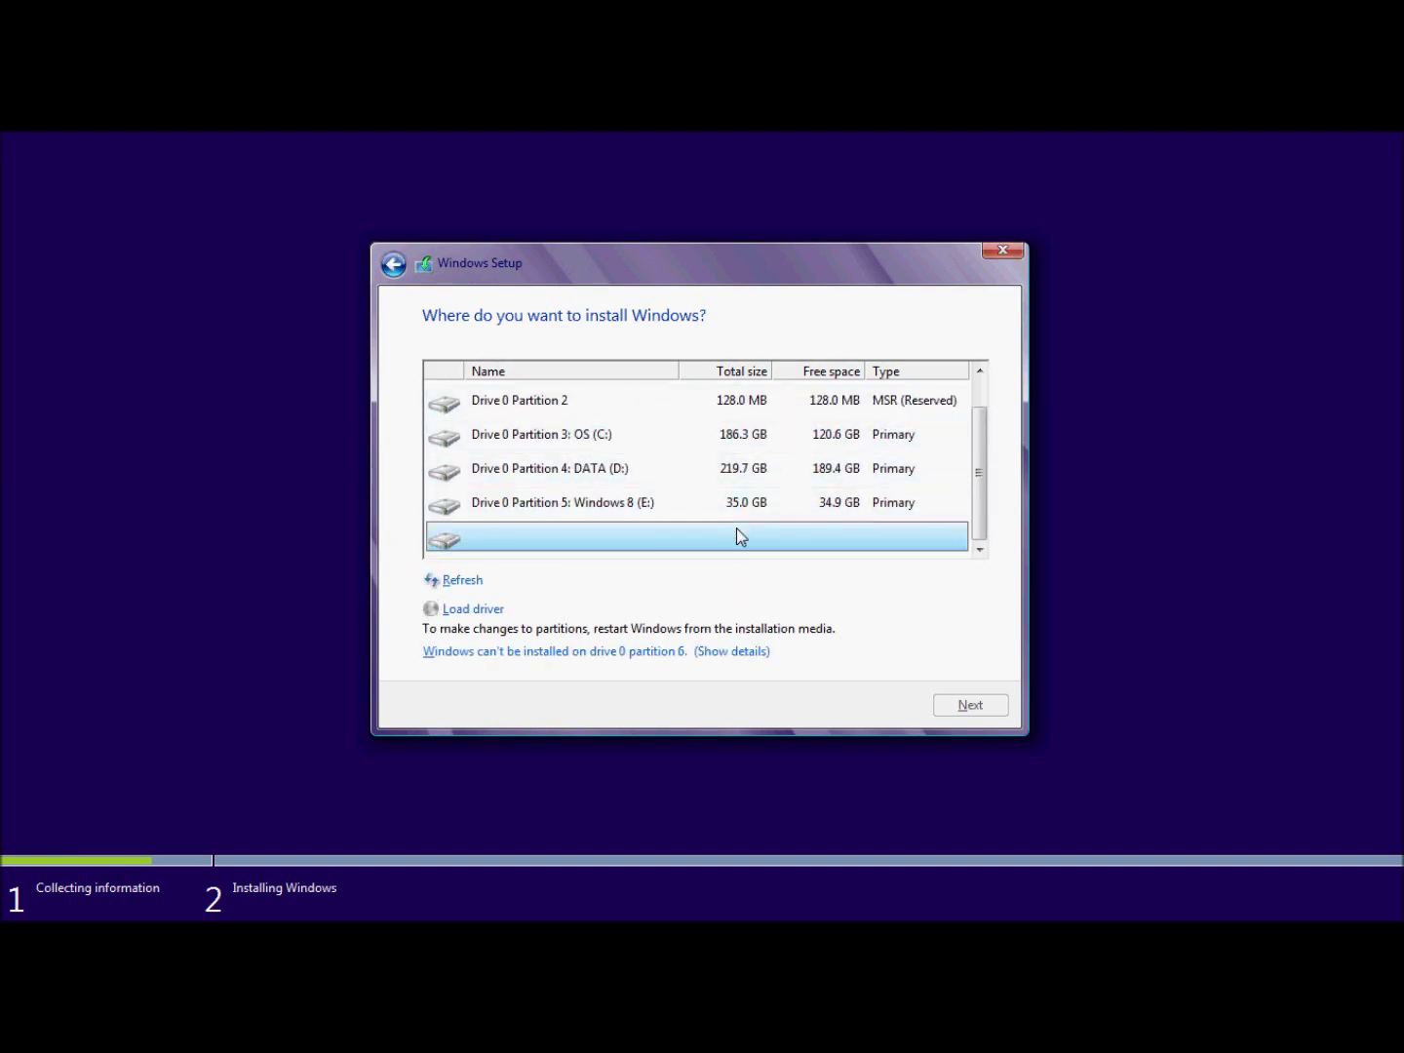
click(600, 507)
Check the other partitions, then install onto Drive 0 Partition 5: Windows 8 (E:).
scroll(601, 512, up, 1)
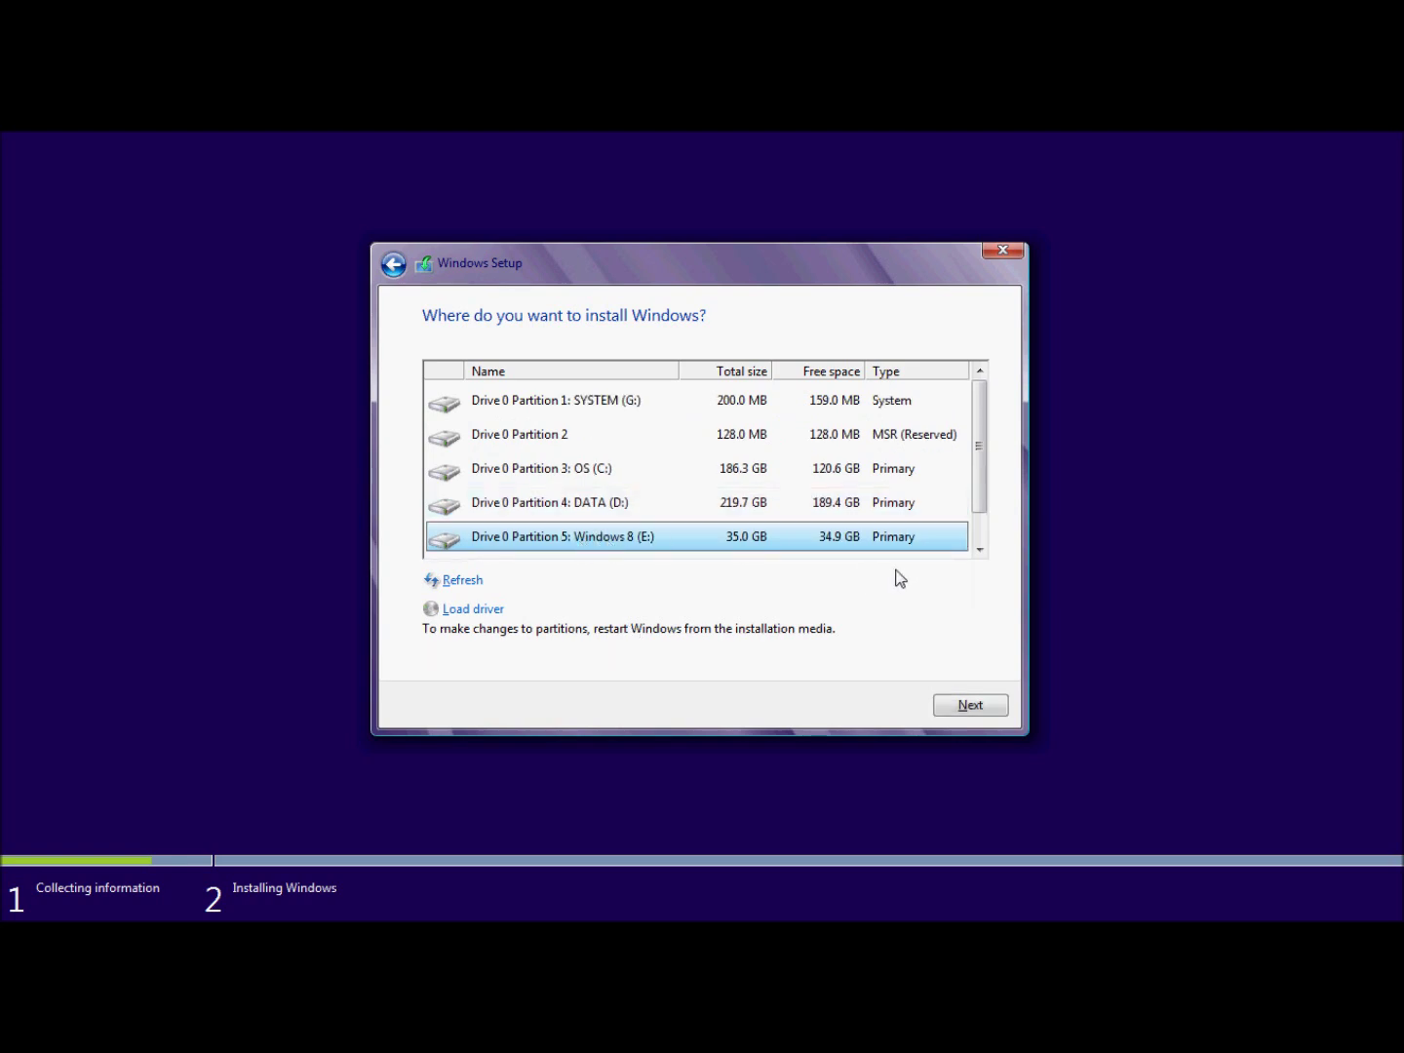
click(584, 512)
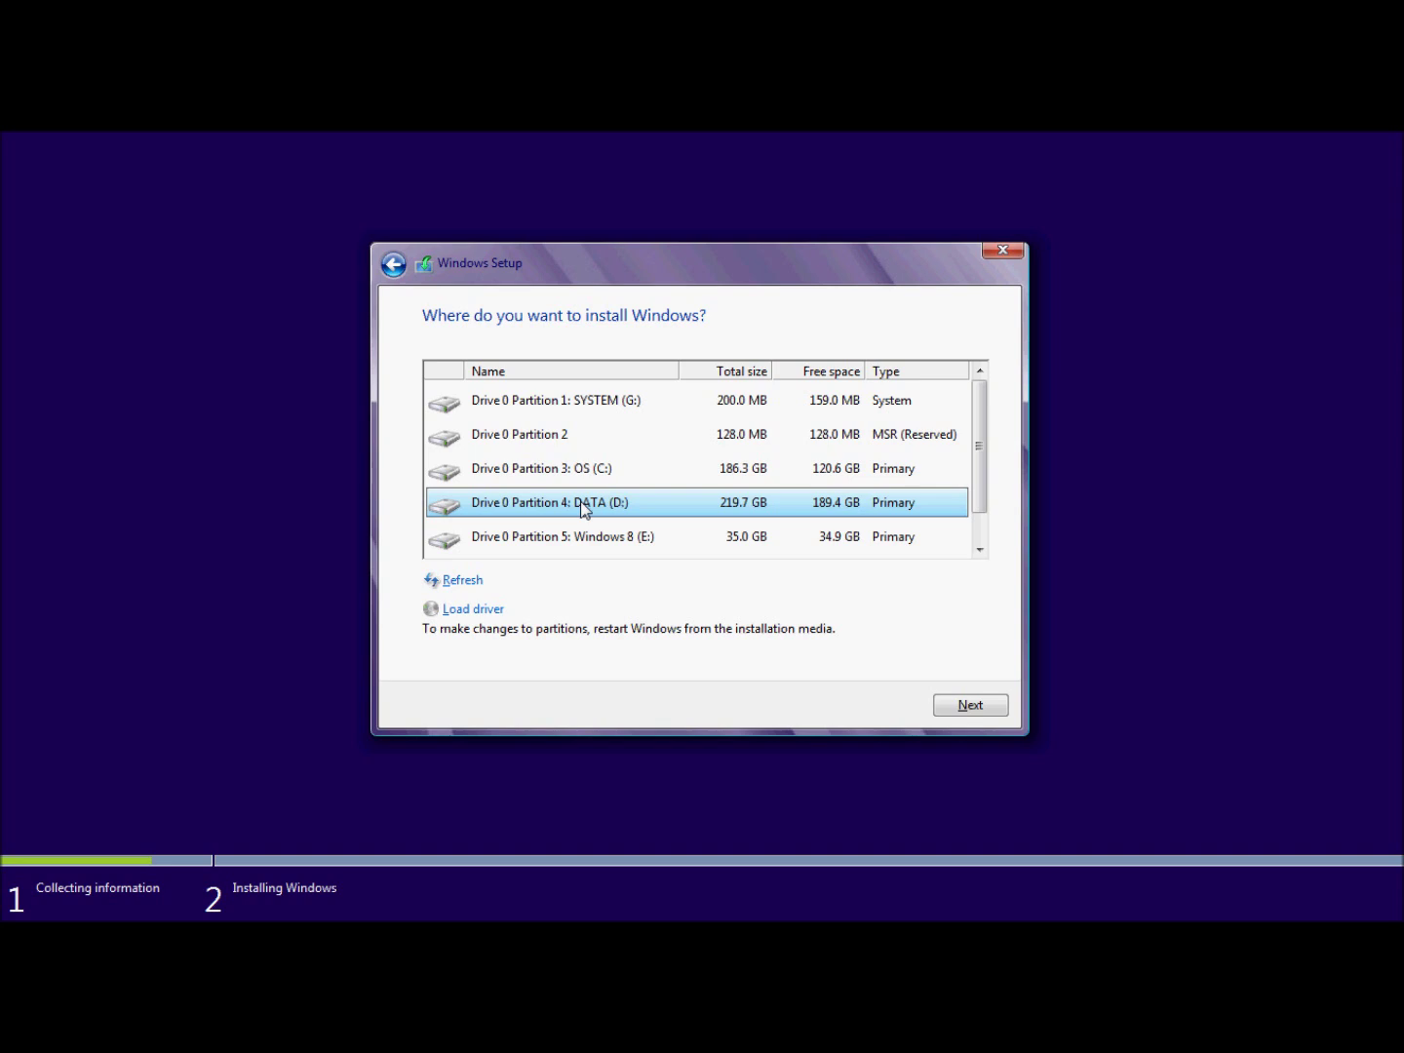
click(566, 478)
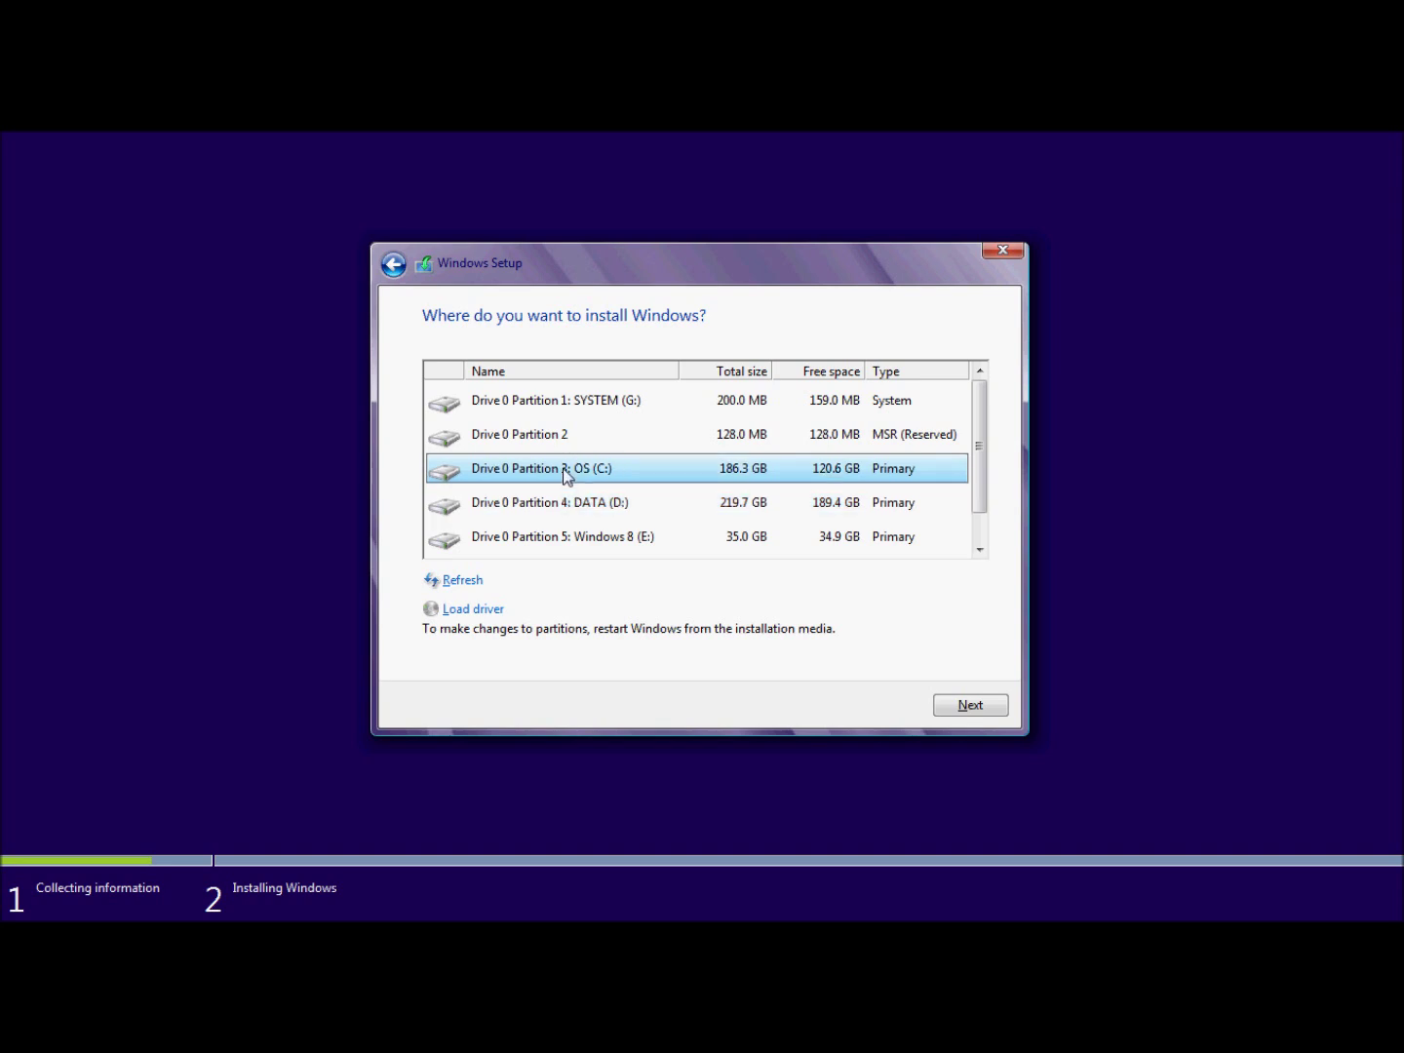
click(567, 436)
click(575, 403)
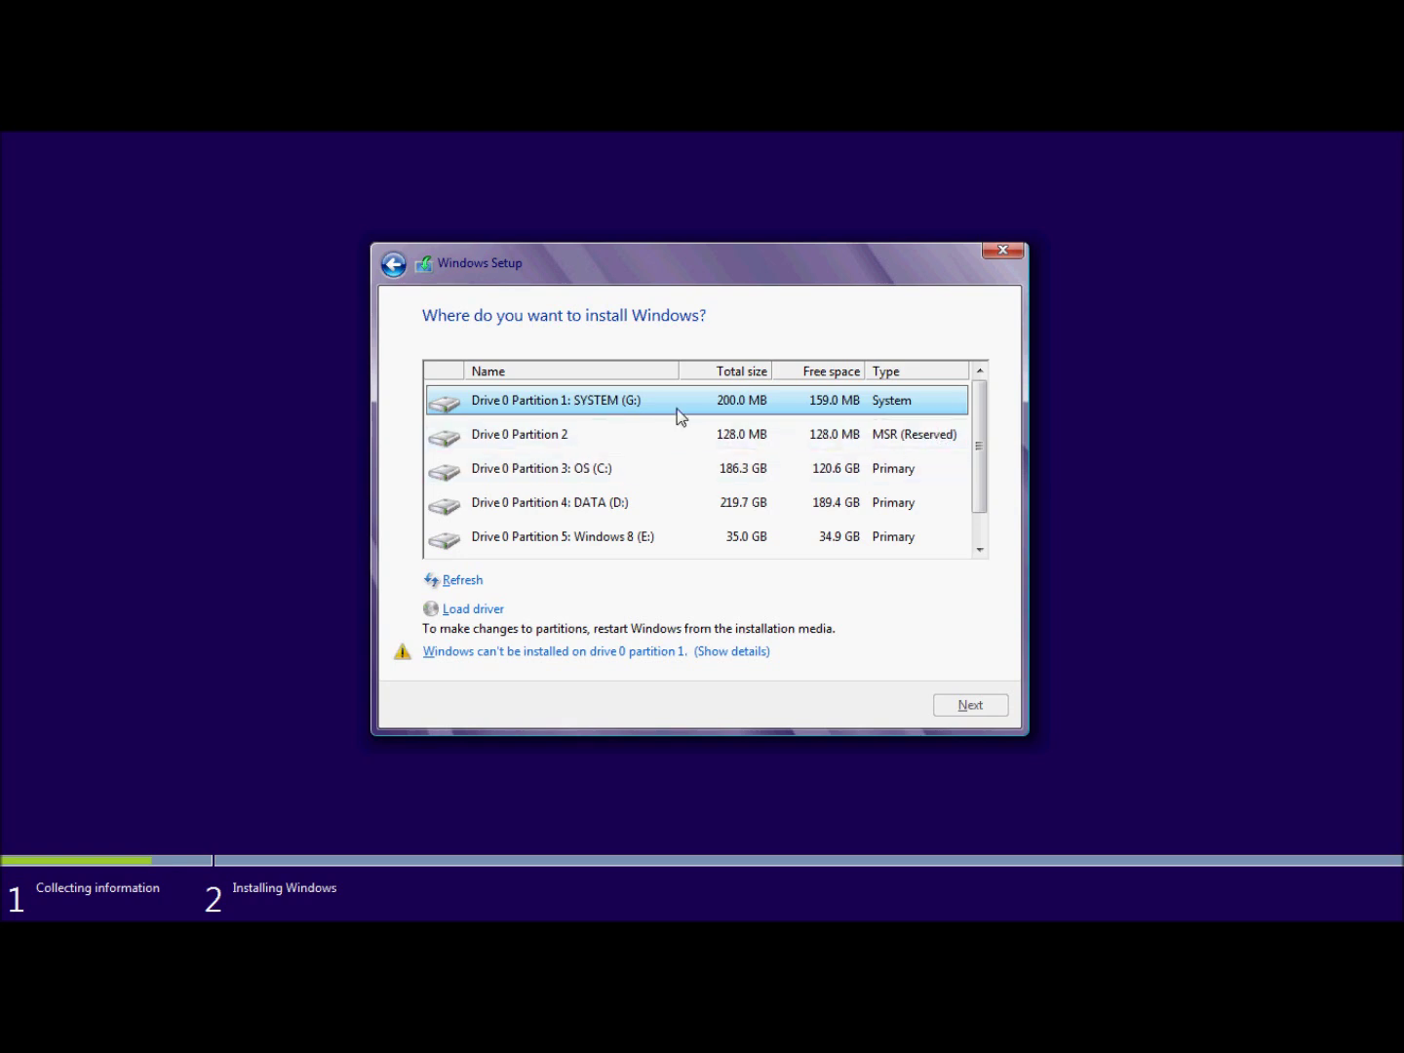
click(674, 441)
click(641, 549)
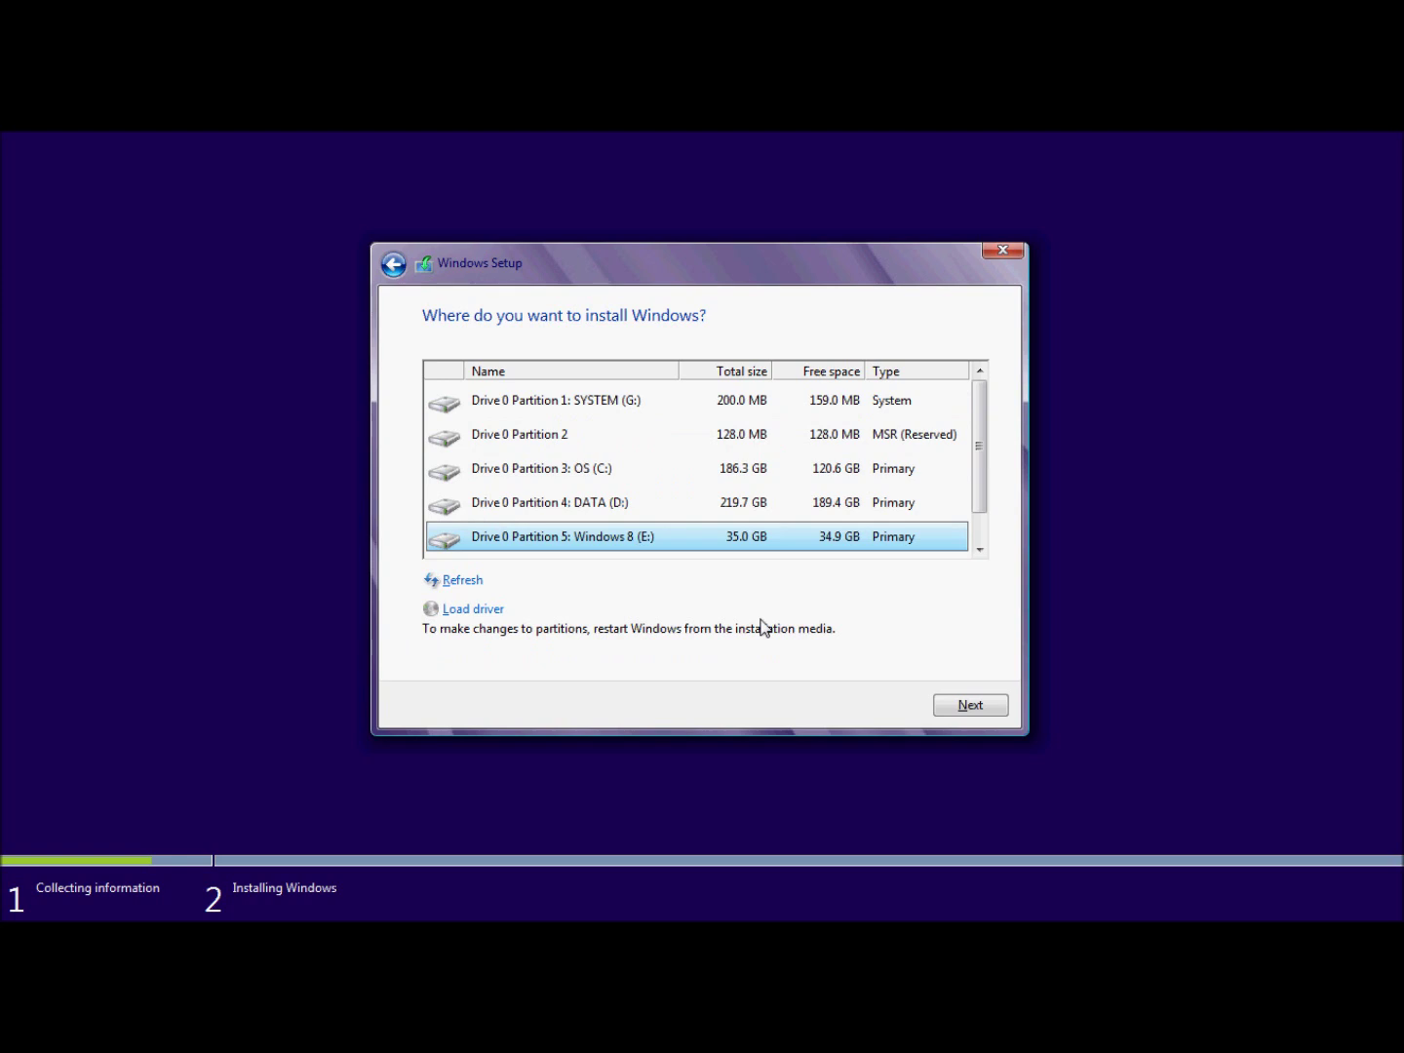
click(984, 706)
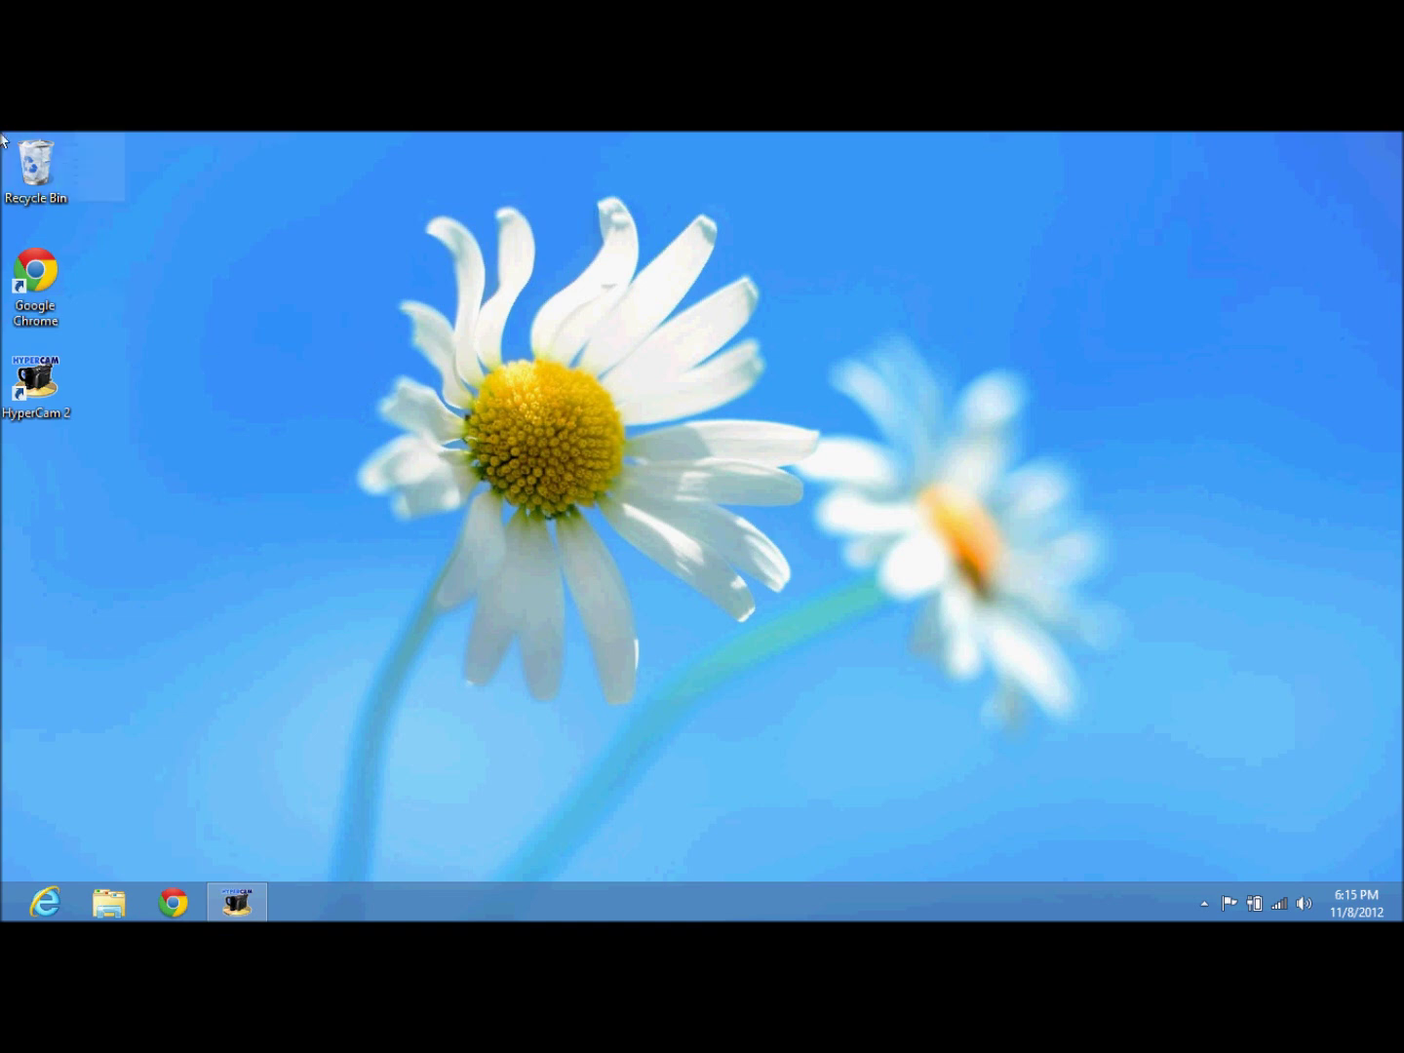
Explore the left-edge hot corners and the right-edge charms bar on the new Windows 8 desktop.
mouse_move(4, 138)
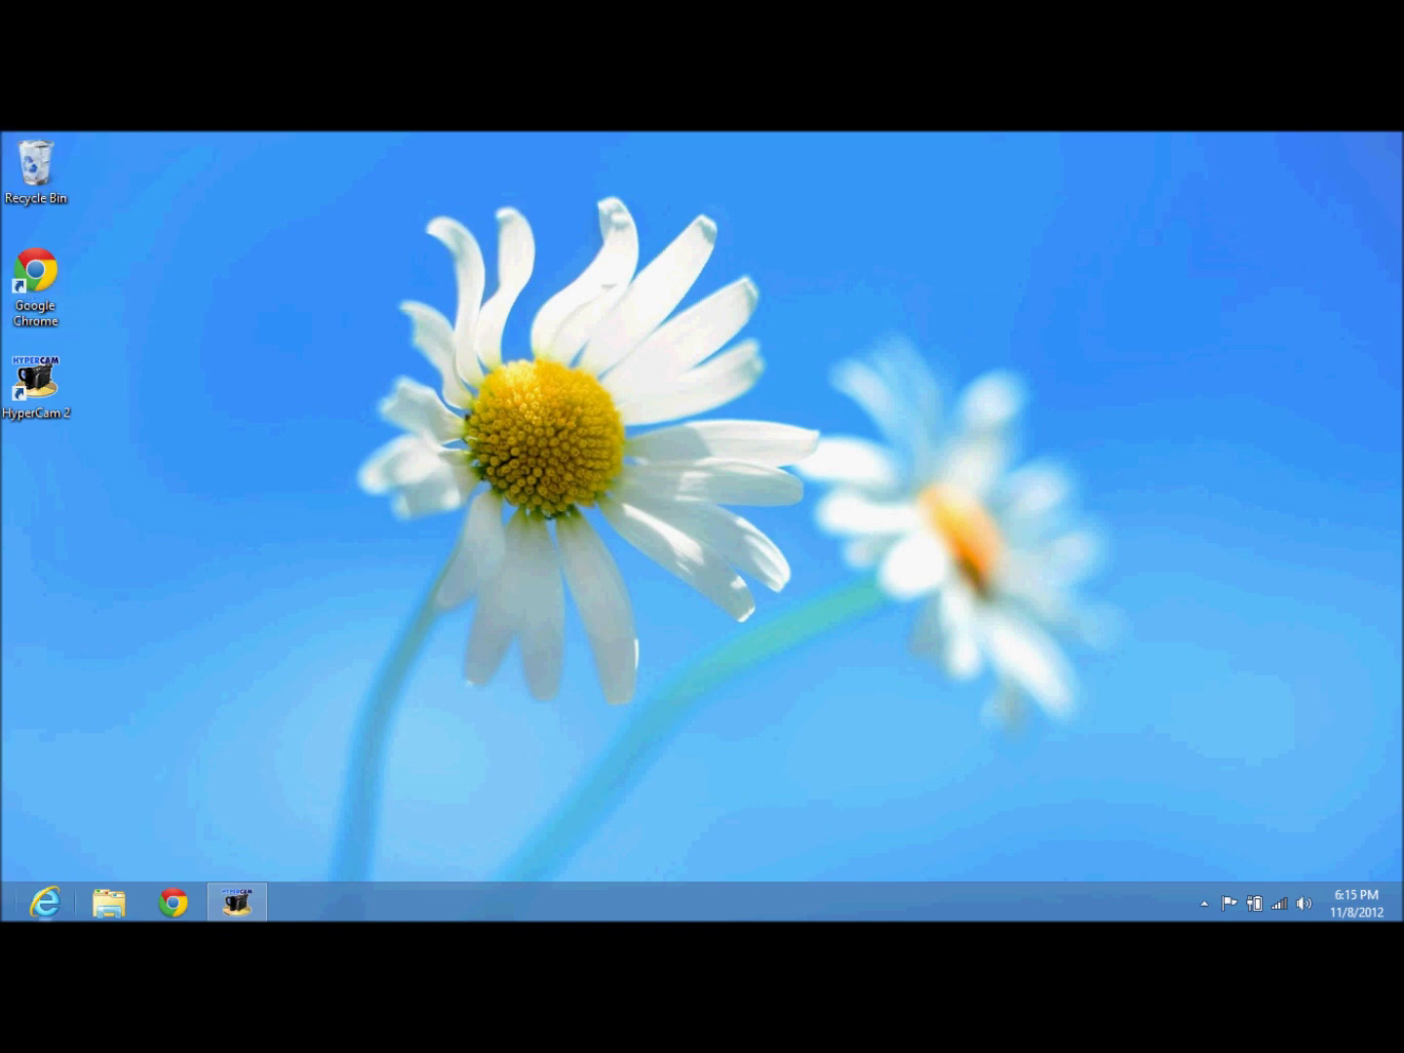
mouse_move(2, 918)
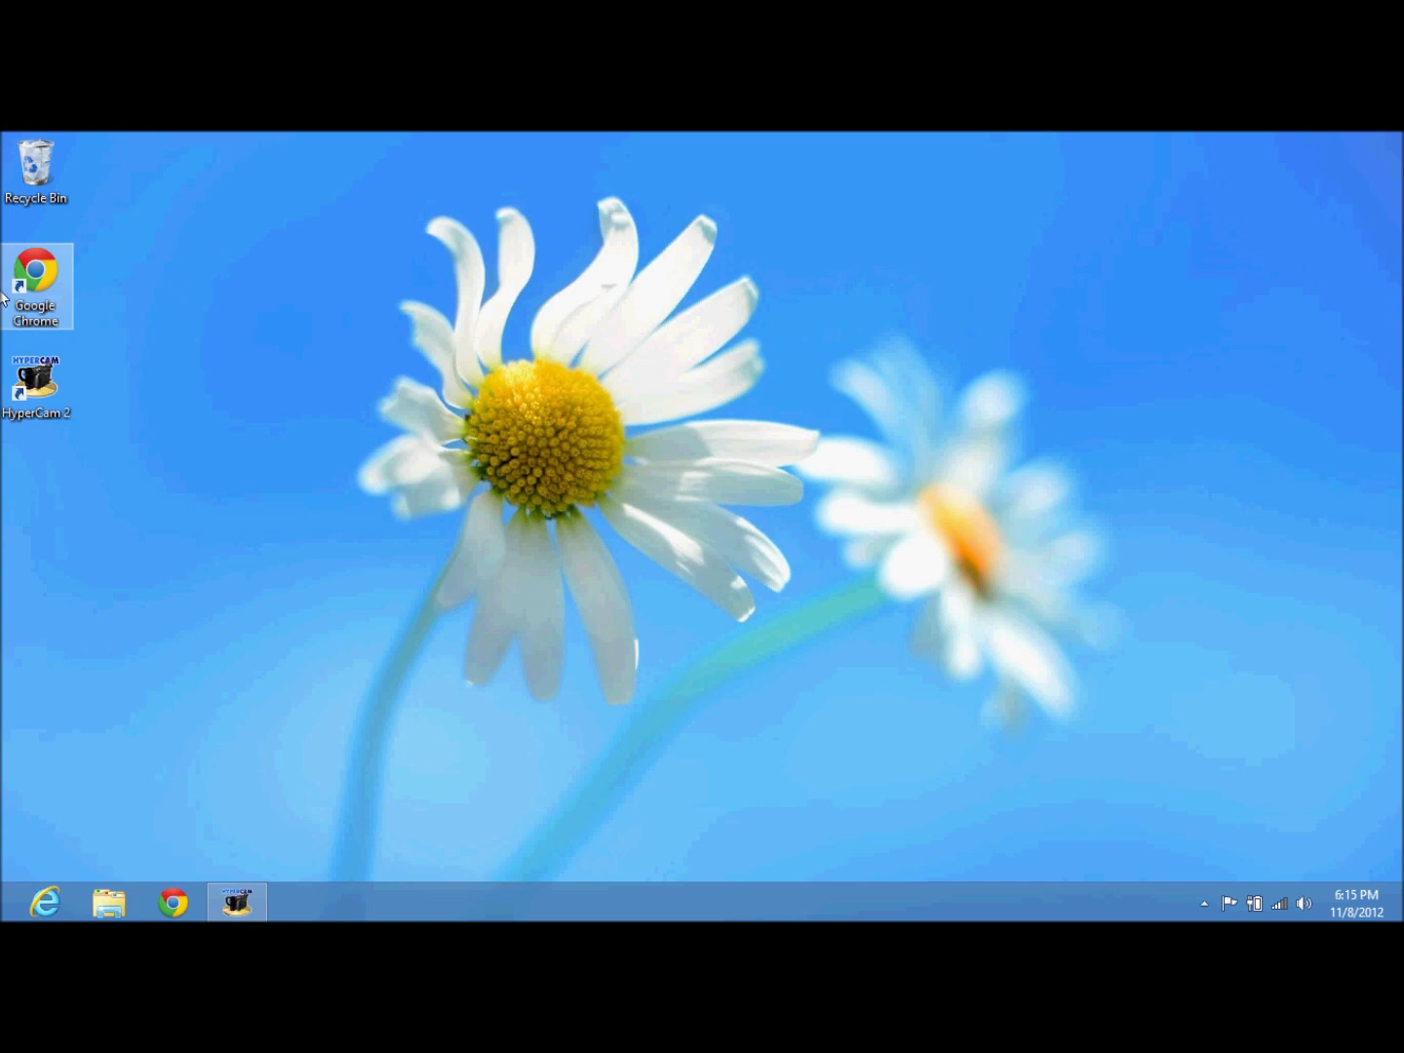
mouse_move(2, 627)
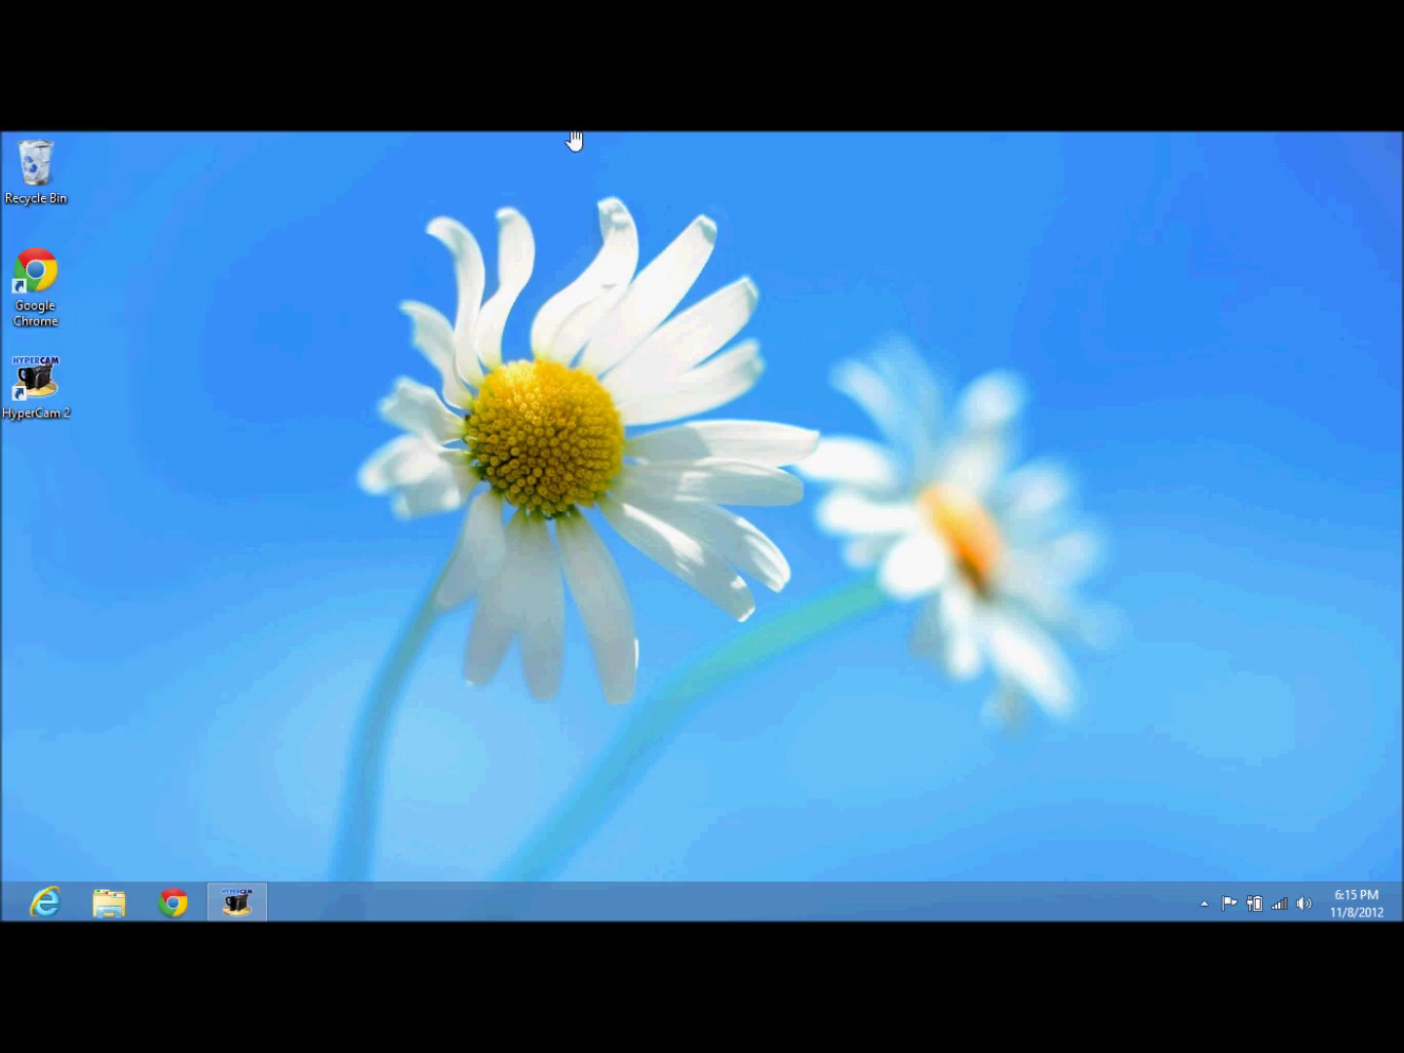
mouse_move(3, 398)
mouse_move(1402, 135)
mouse_move(1402, 921)
click(4, 142)
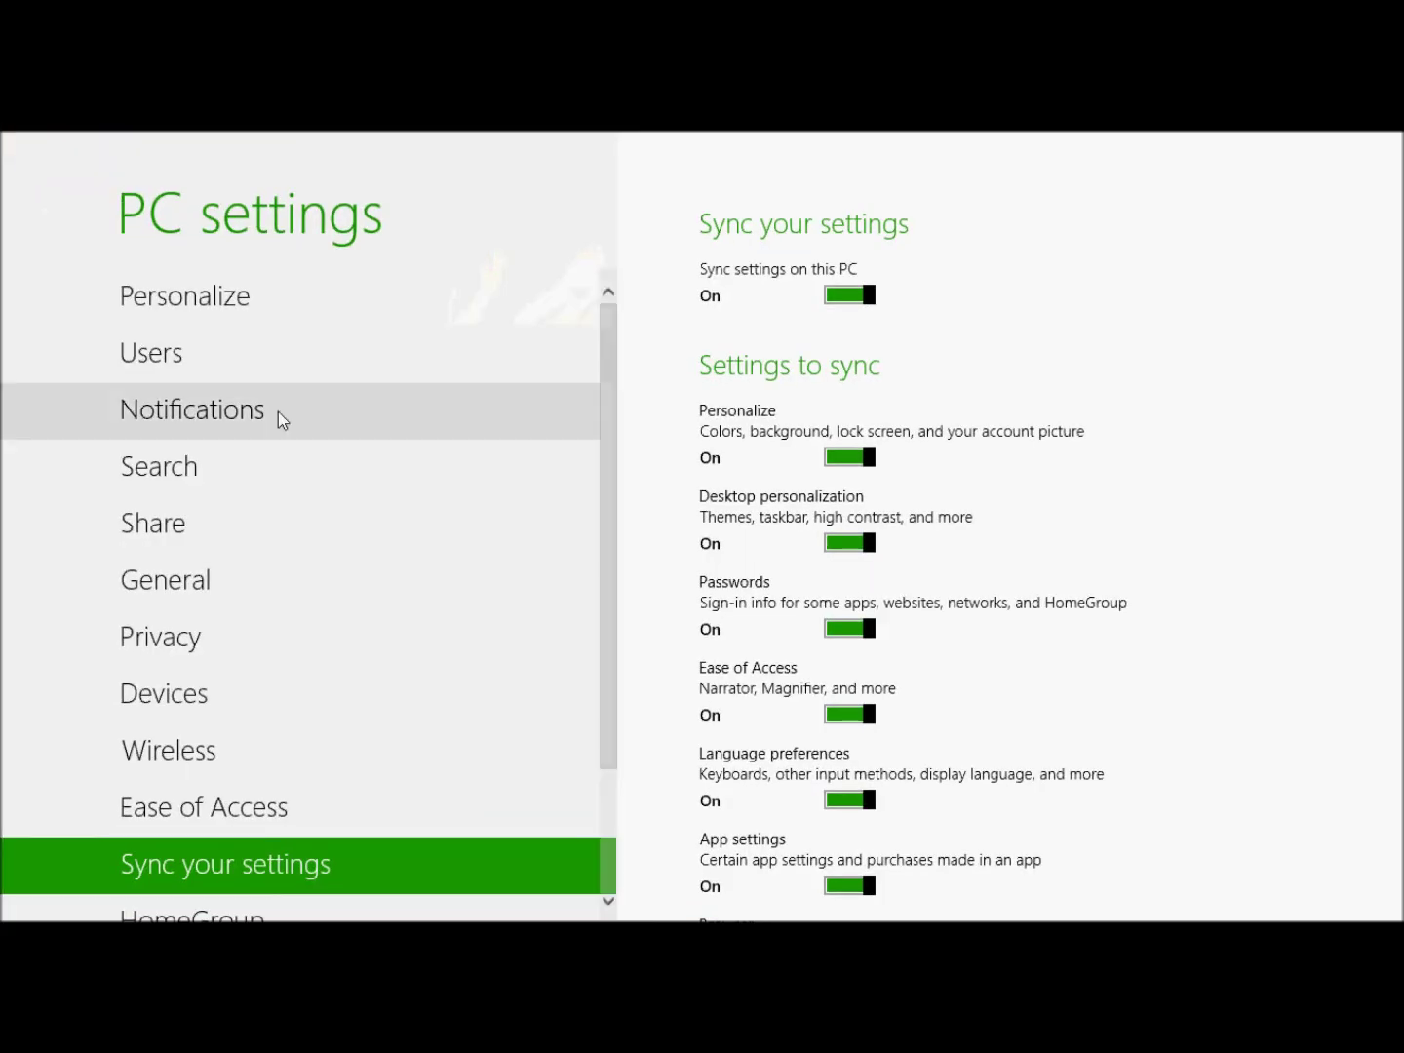
click(322, 299)
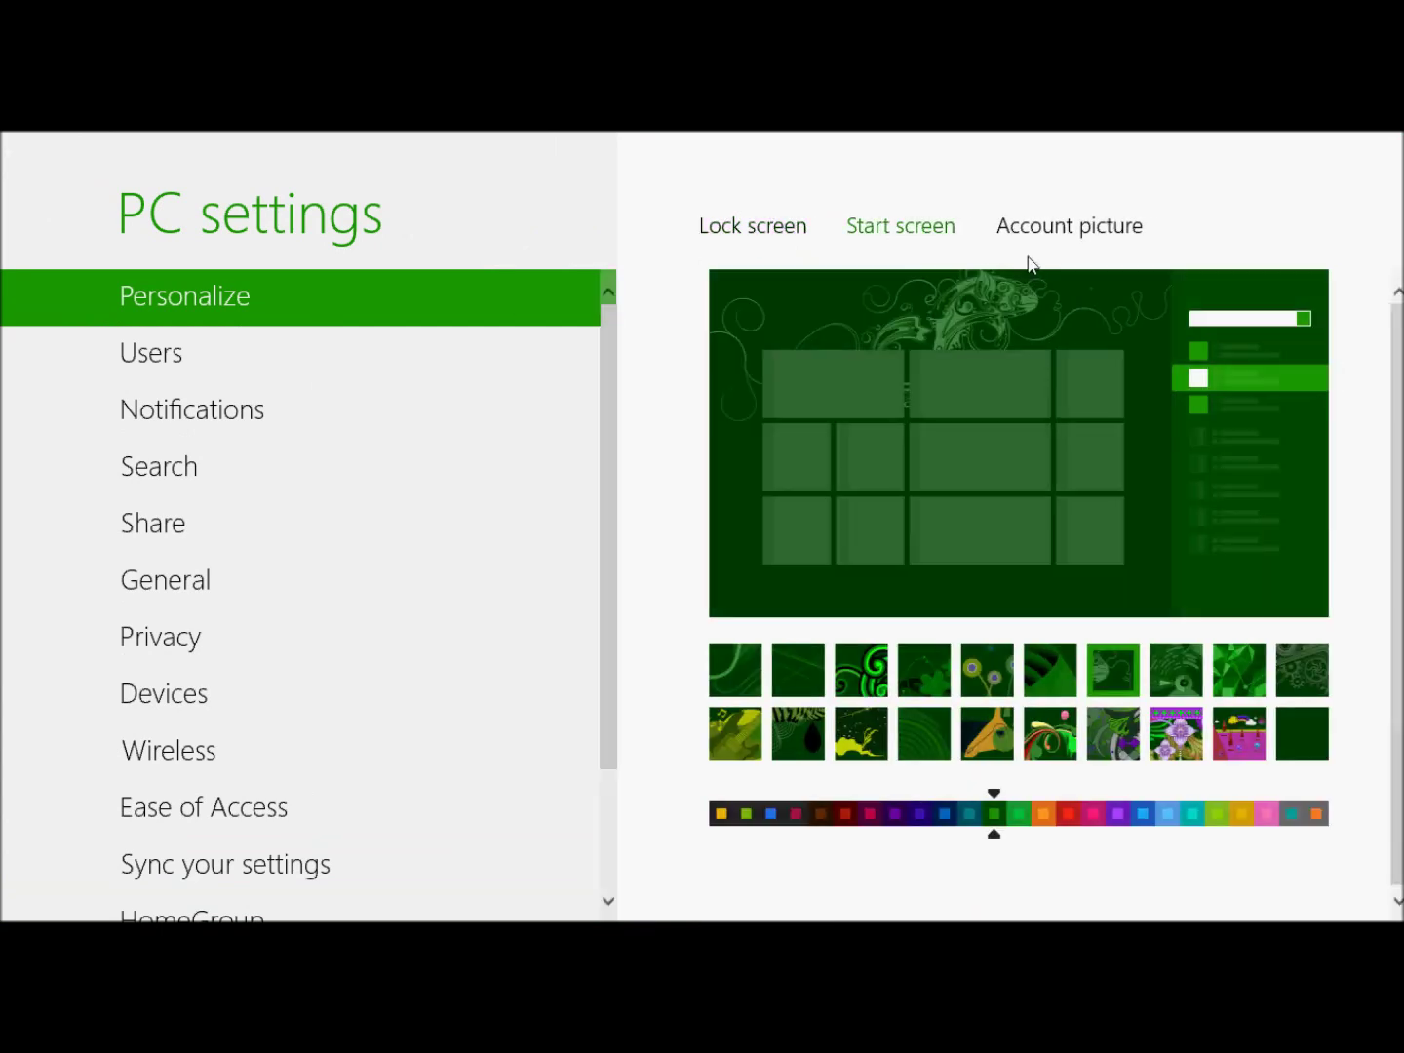
click(1073, 233)
click(788, 227)
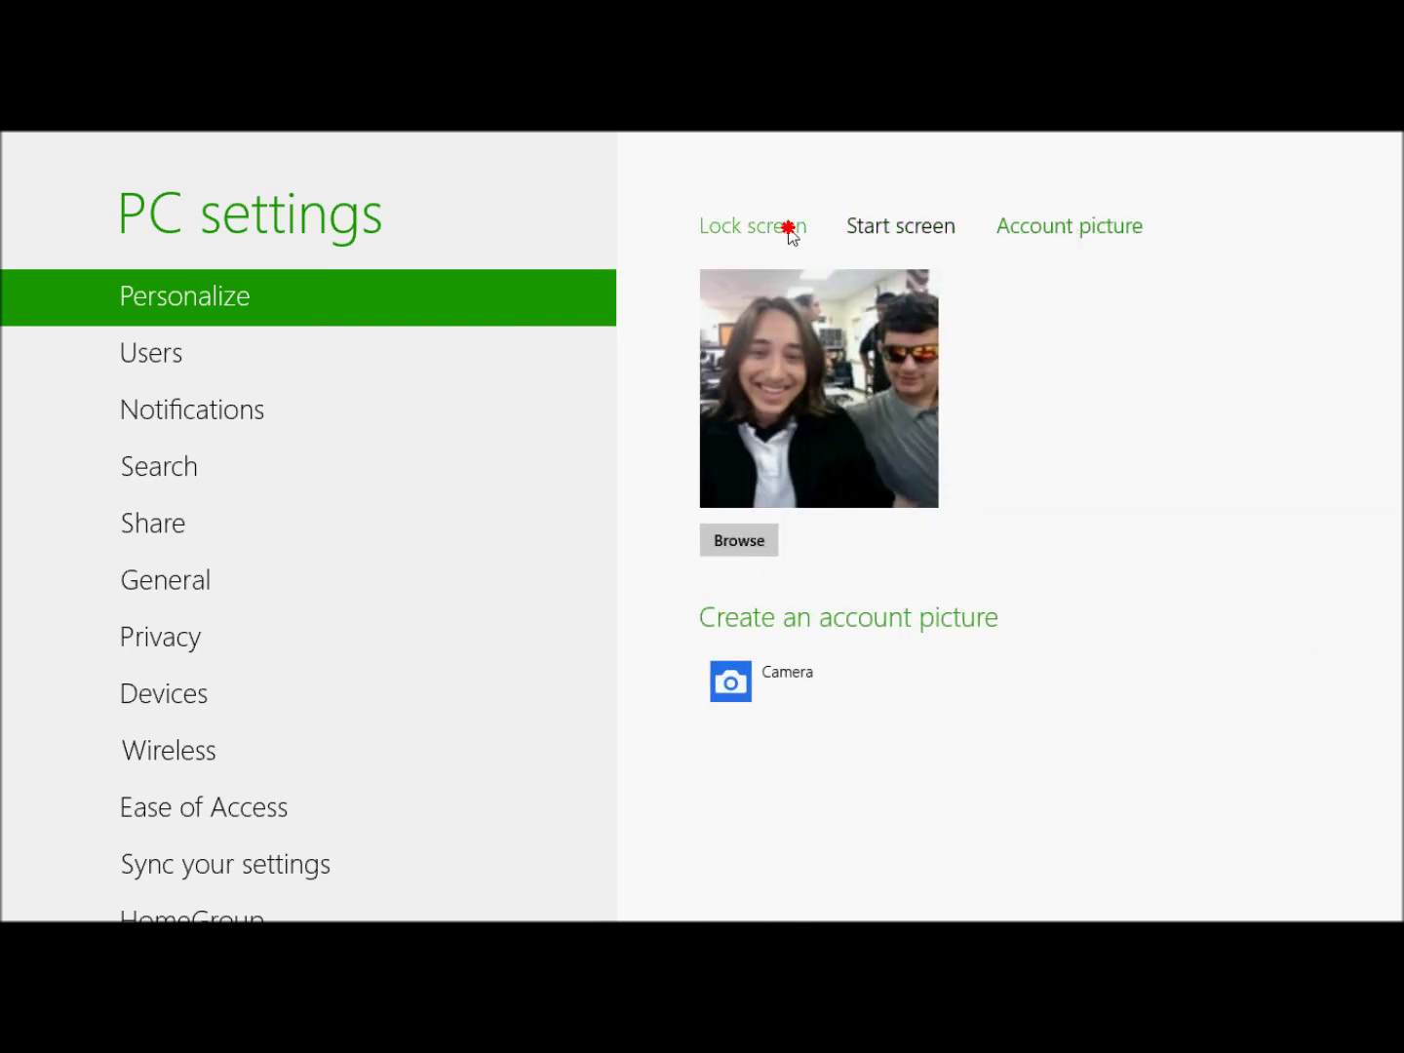
scroll(309, 504, down, 3)
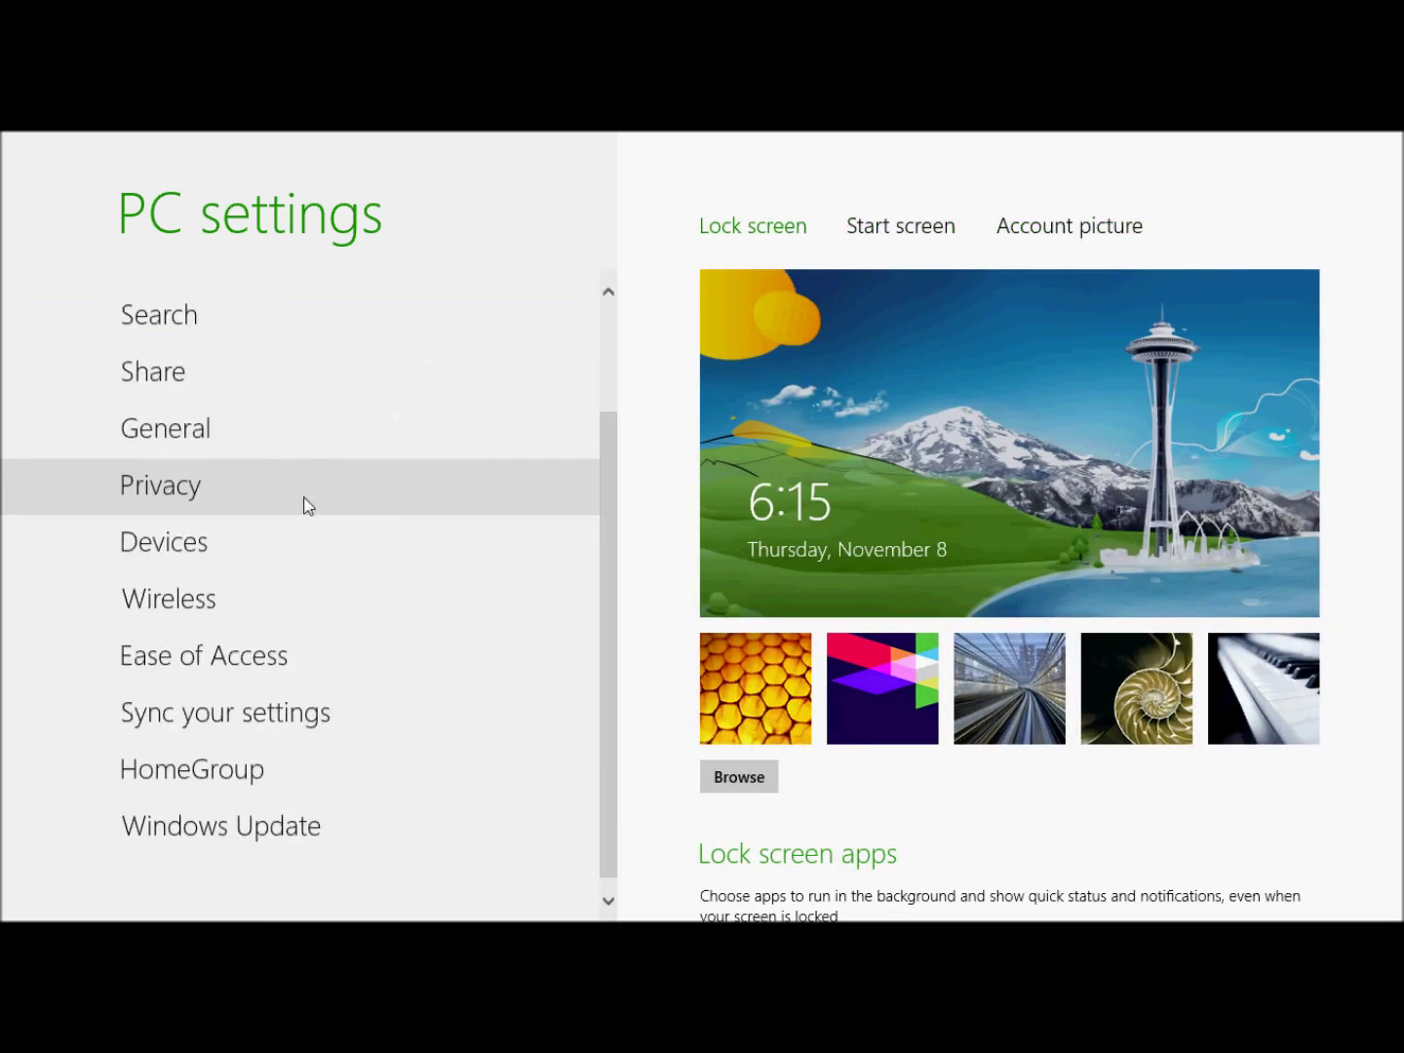
scroll(283, 702, up, 3)
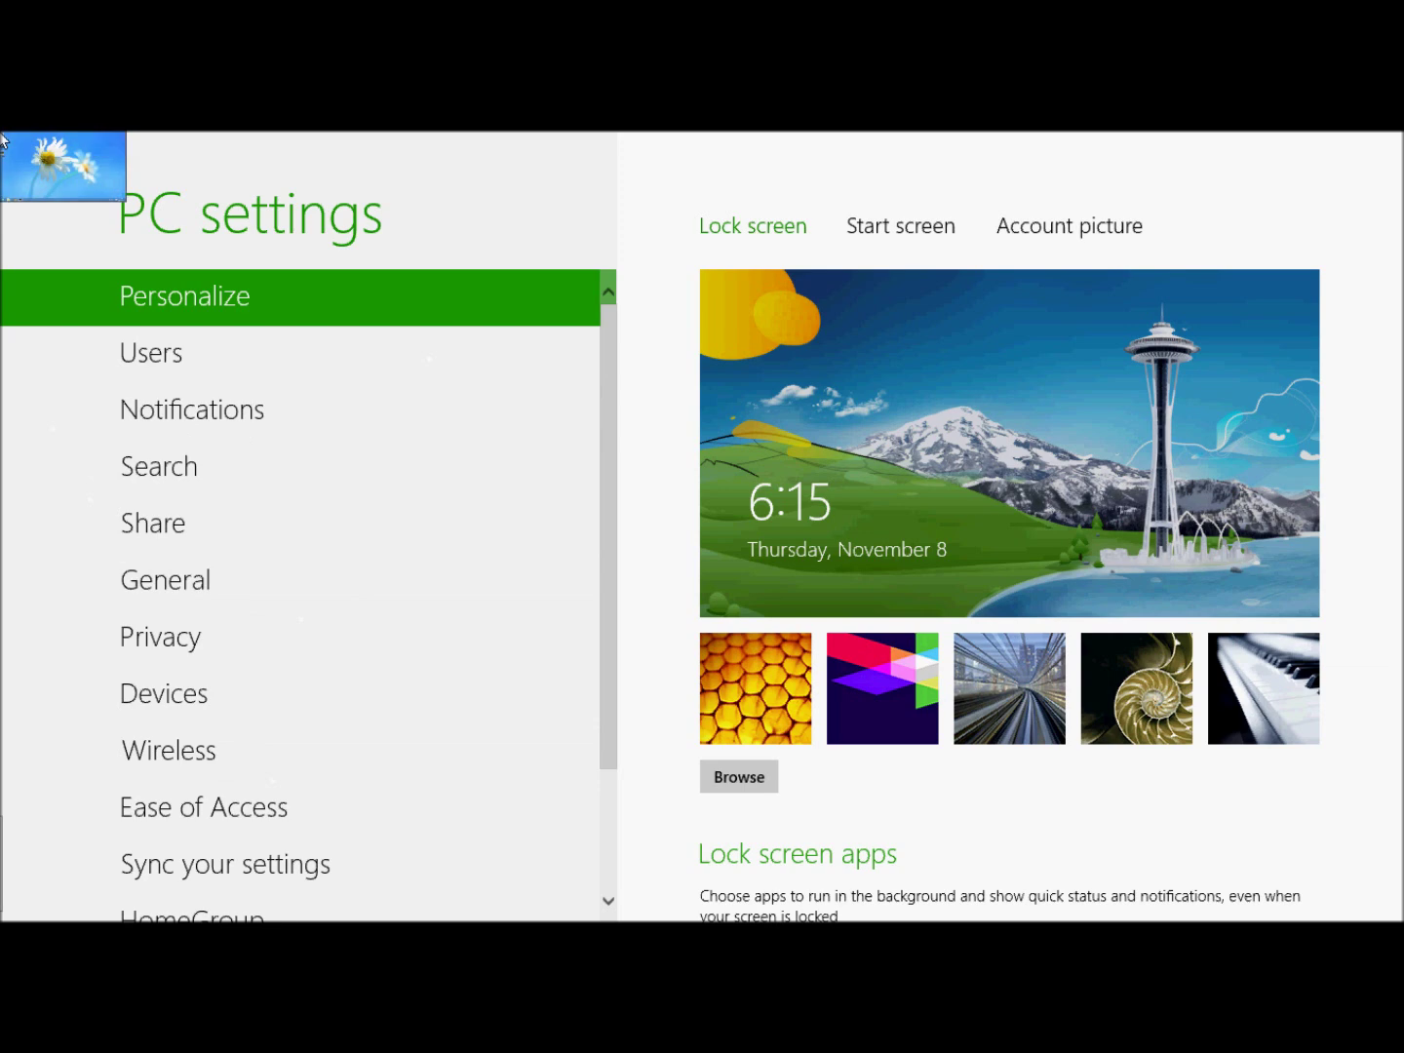
click(30, 155)
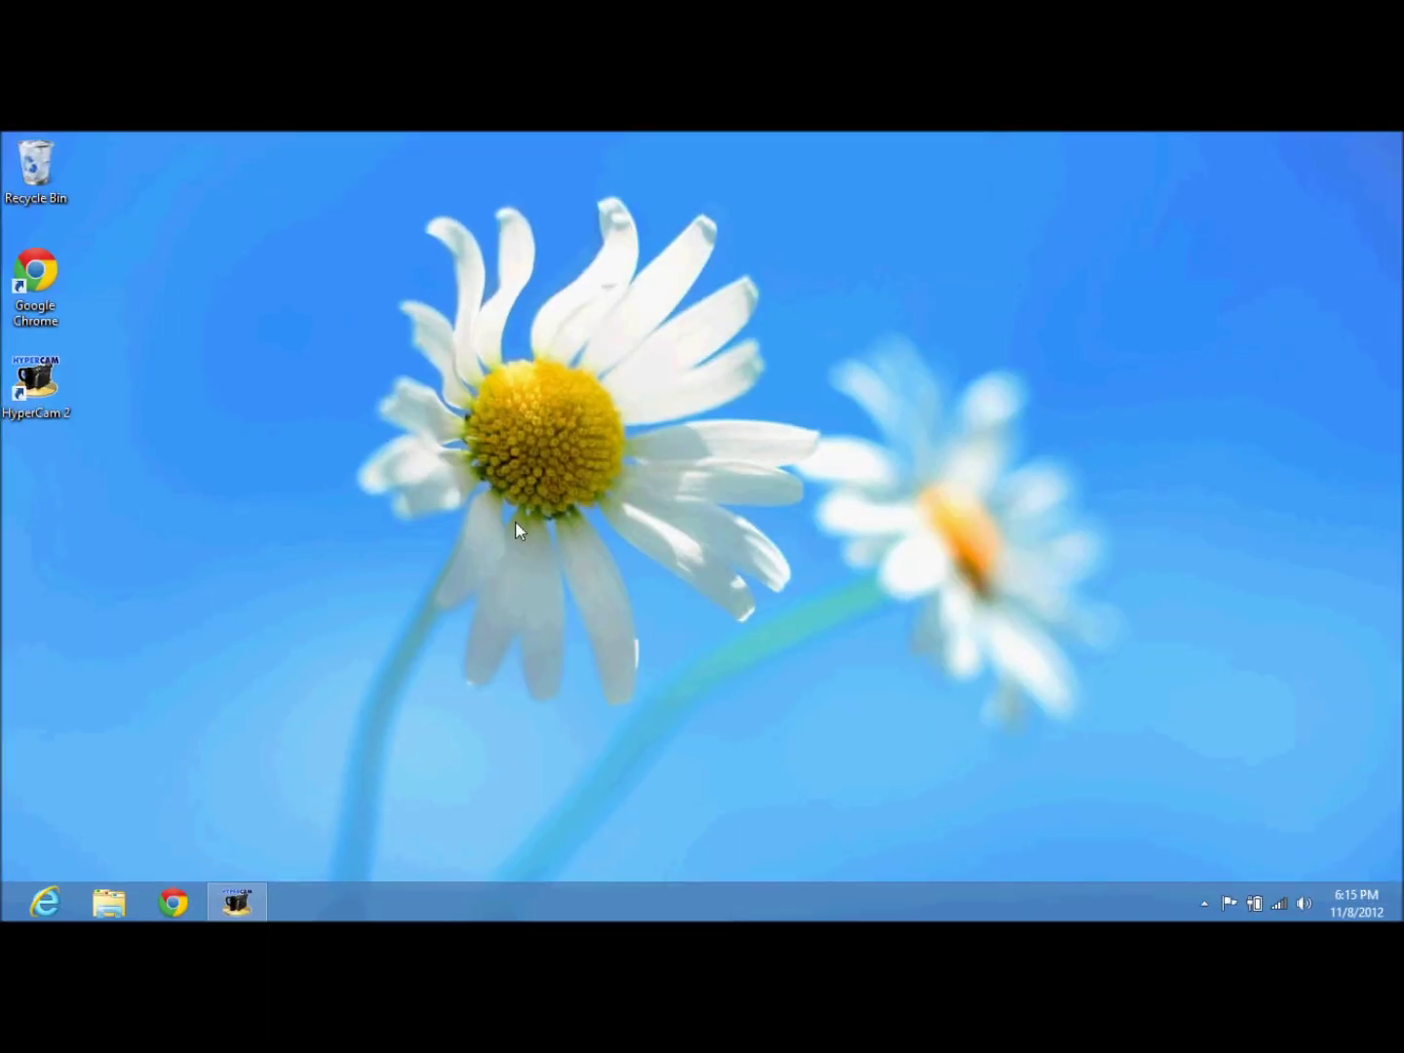